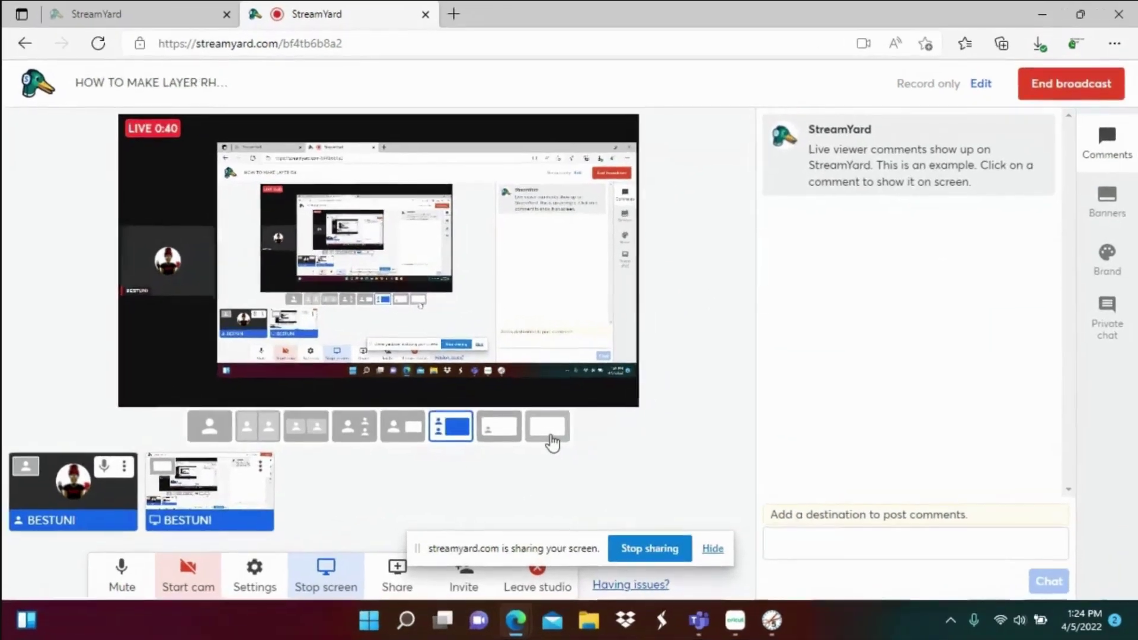
- Show only the shared screen in the broadcast layout, switch to Sure Cuts A Lot 5 and deselect the text
click(656, 407)
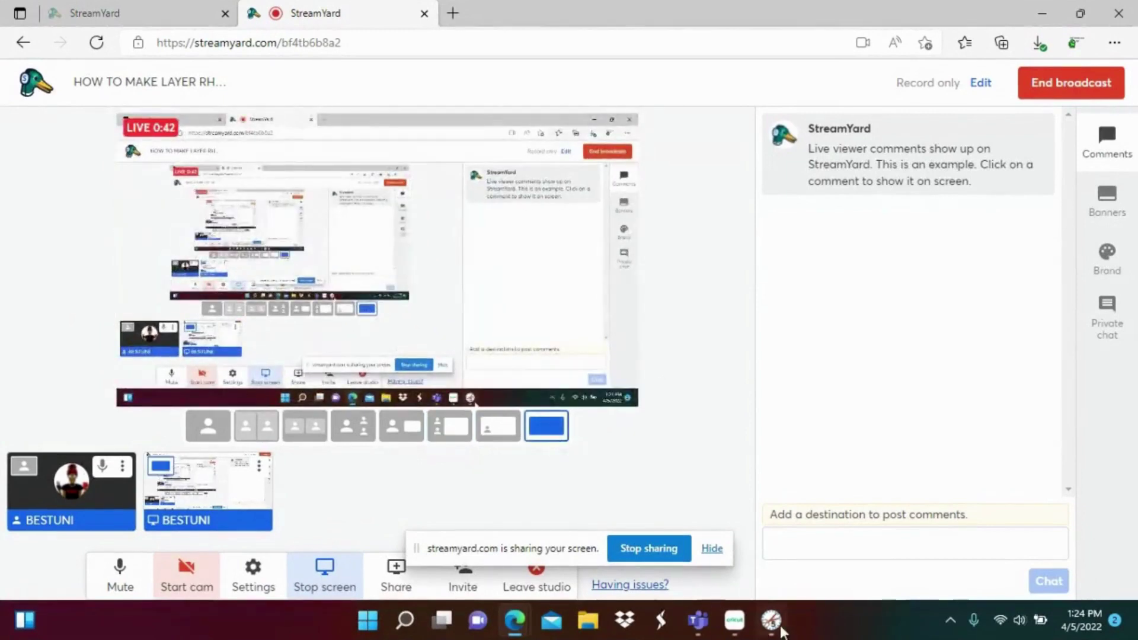
click(771, 620)
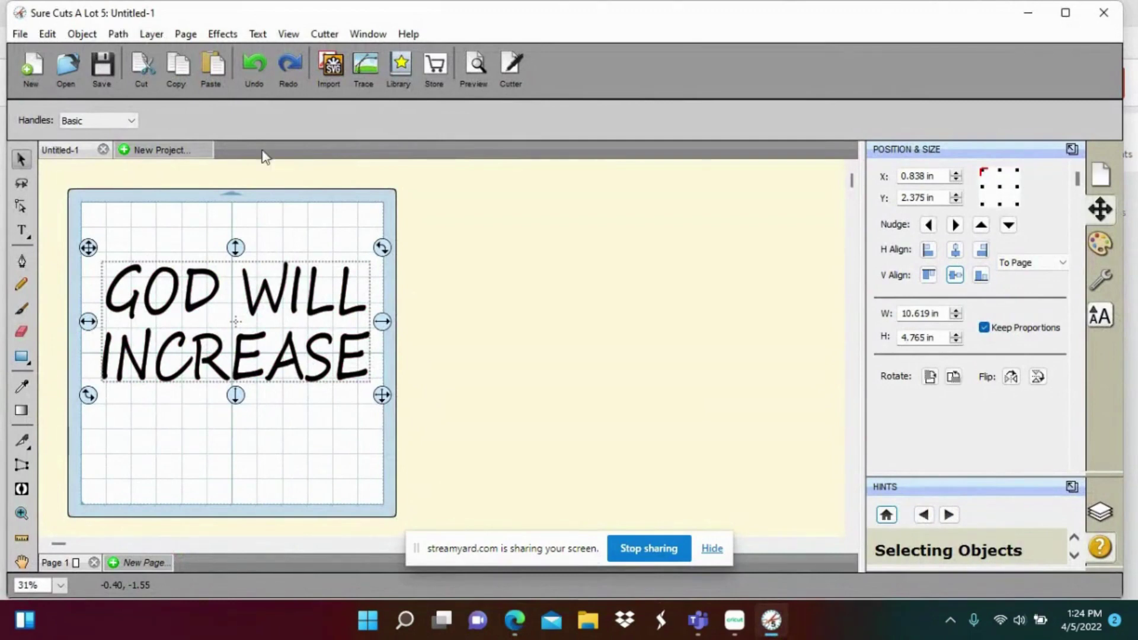
click(437, 217)
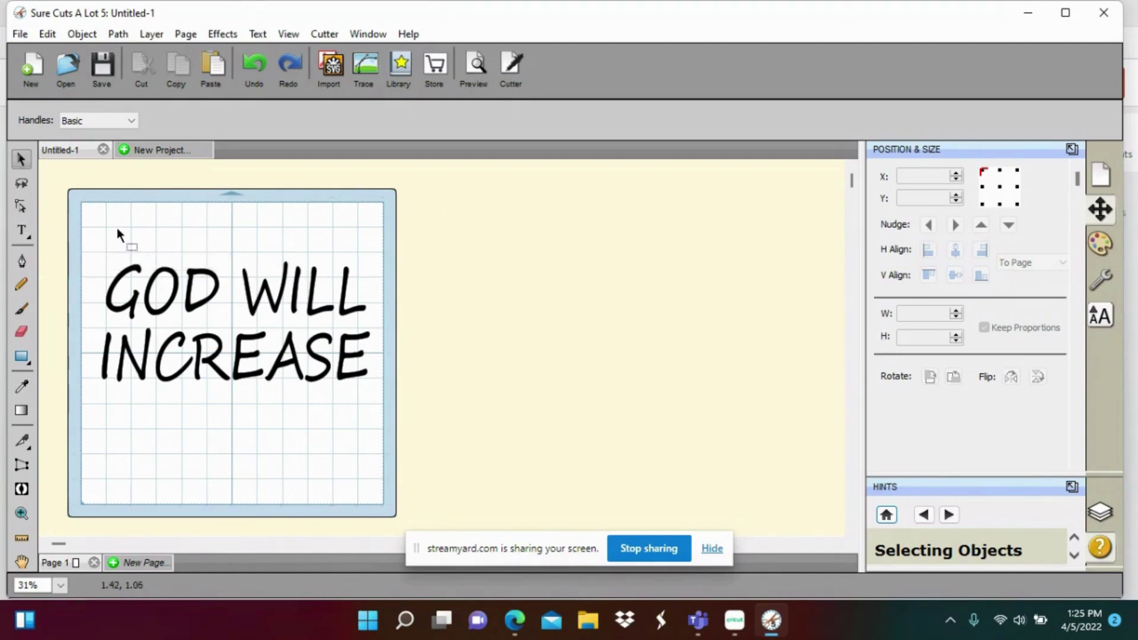
click(258, 34)
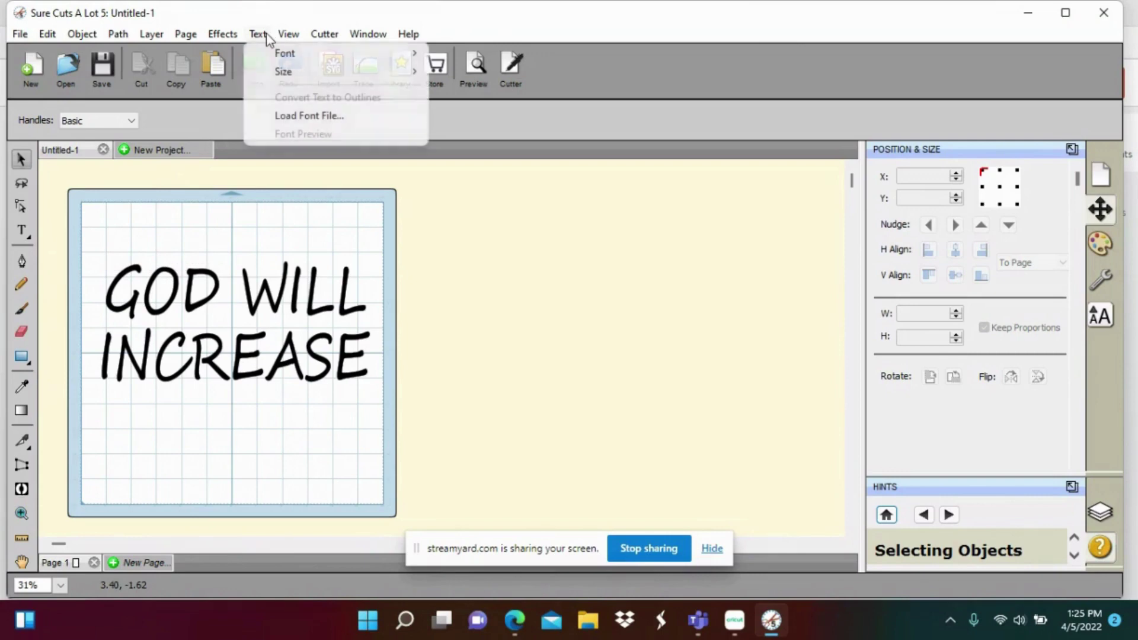
mouse_move(283, 55)
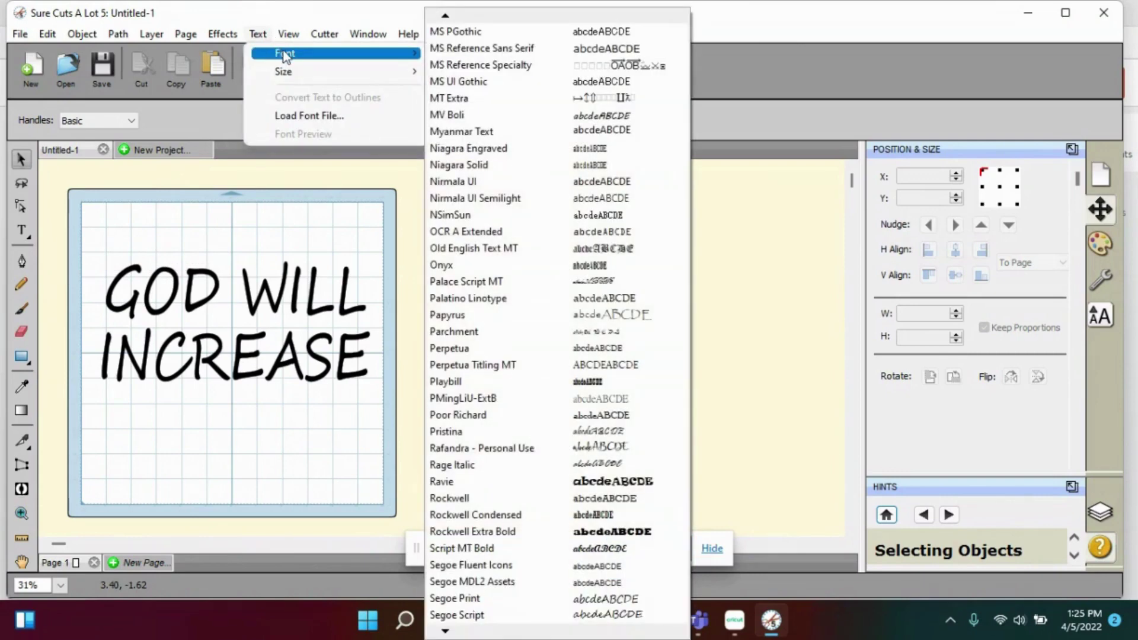
click(261, 33)
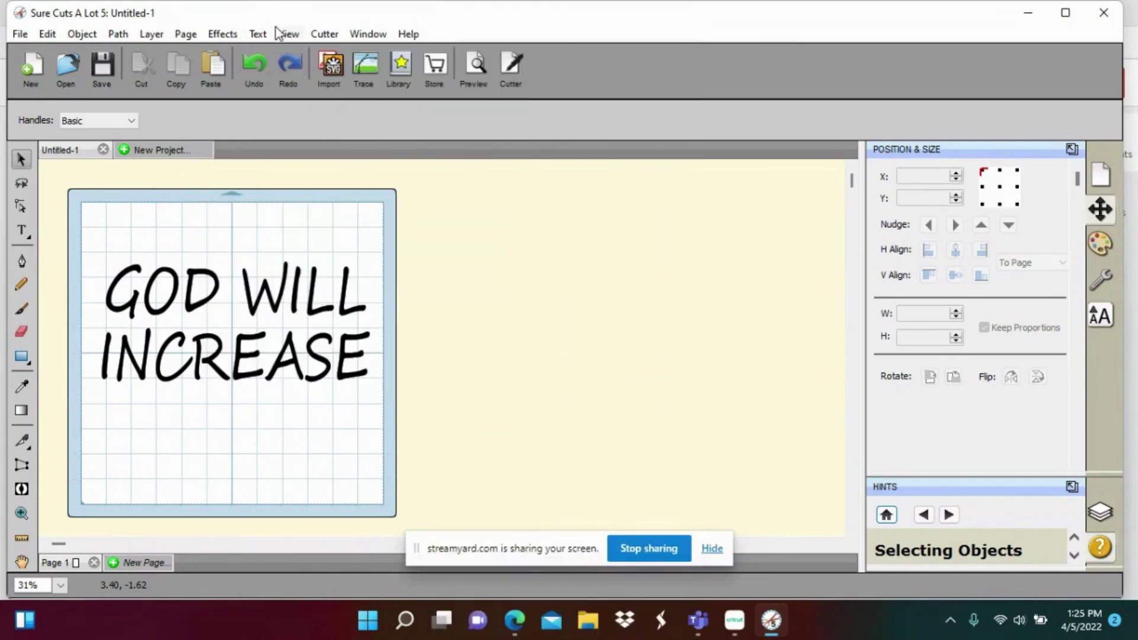
click(255, 36)
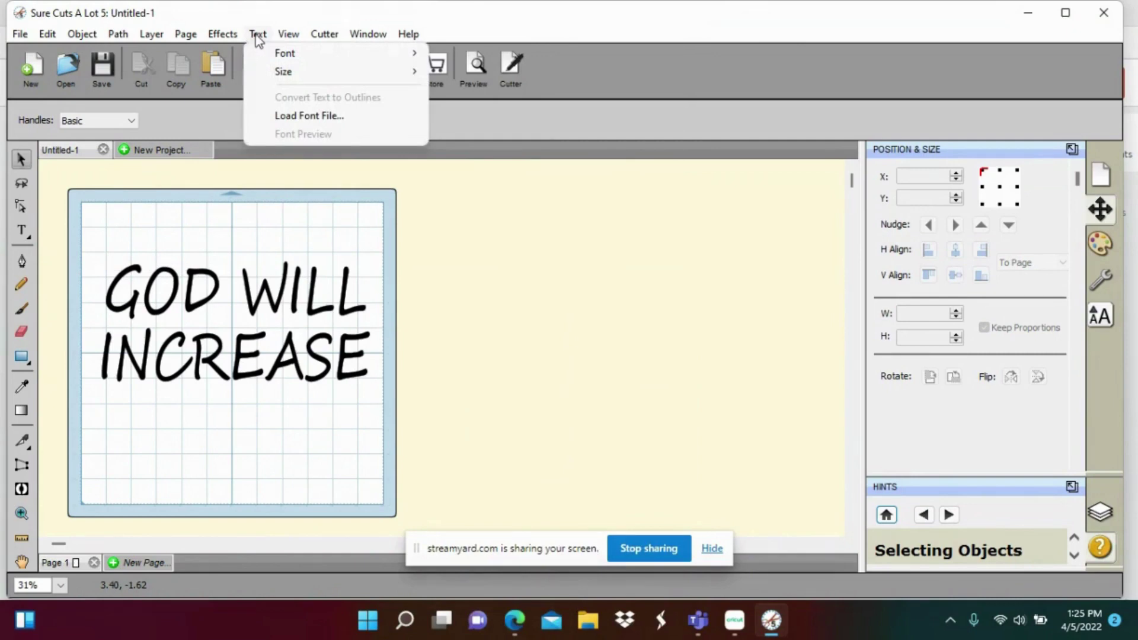
click(247, 36)
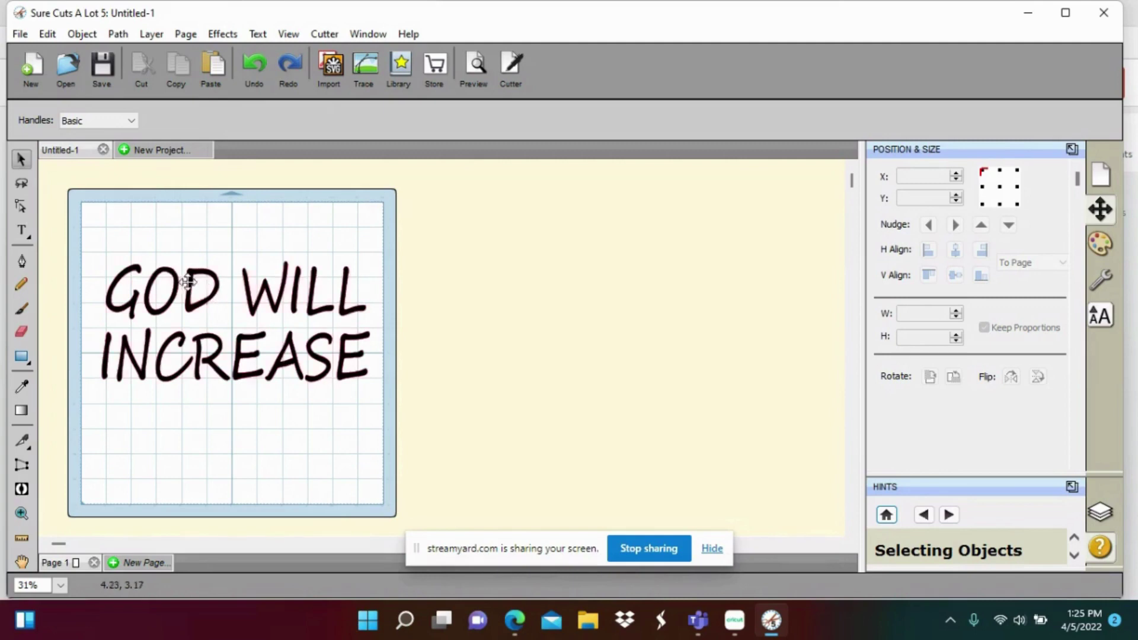
- Apply the Shadow (Rounded) style to the GOD WILL INCREASE text
click(190, 282)
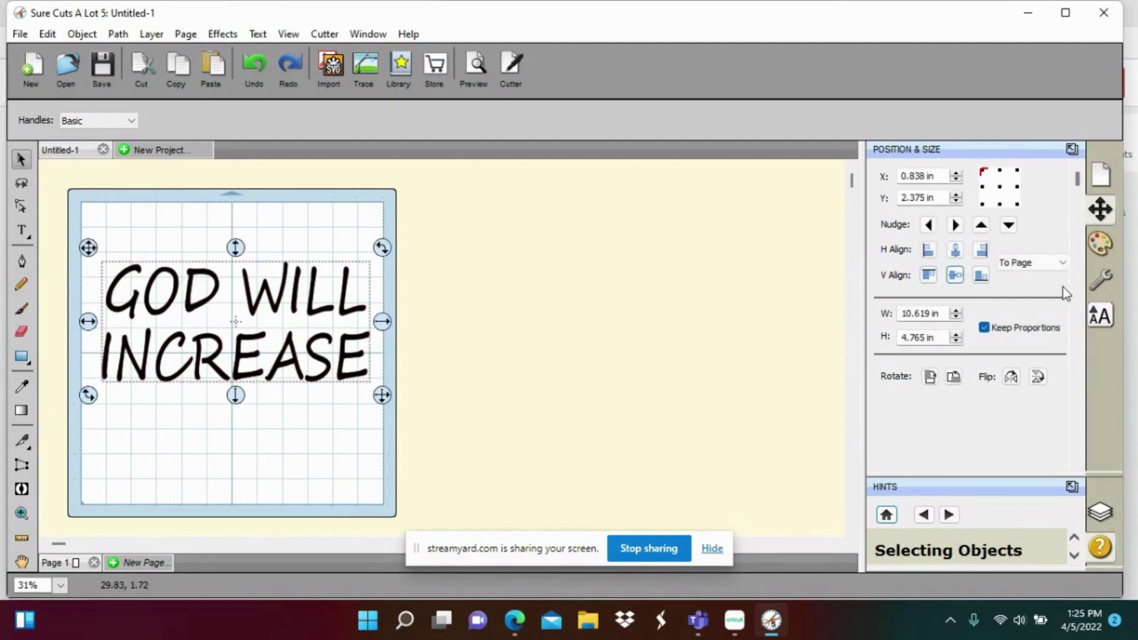
click(1103, 277)
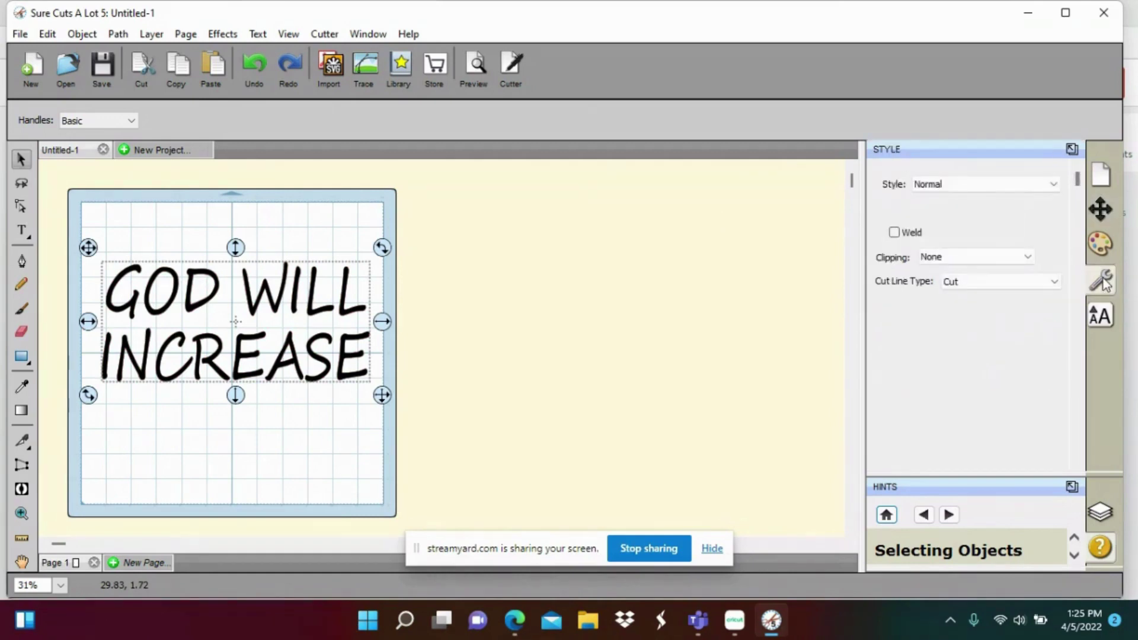
click(1055, 185)
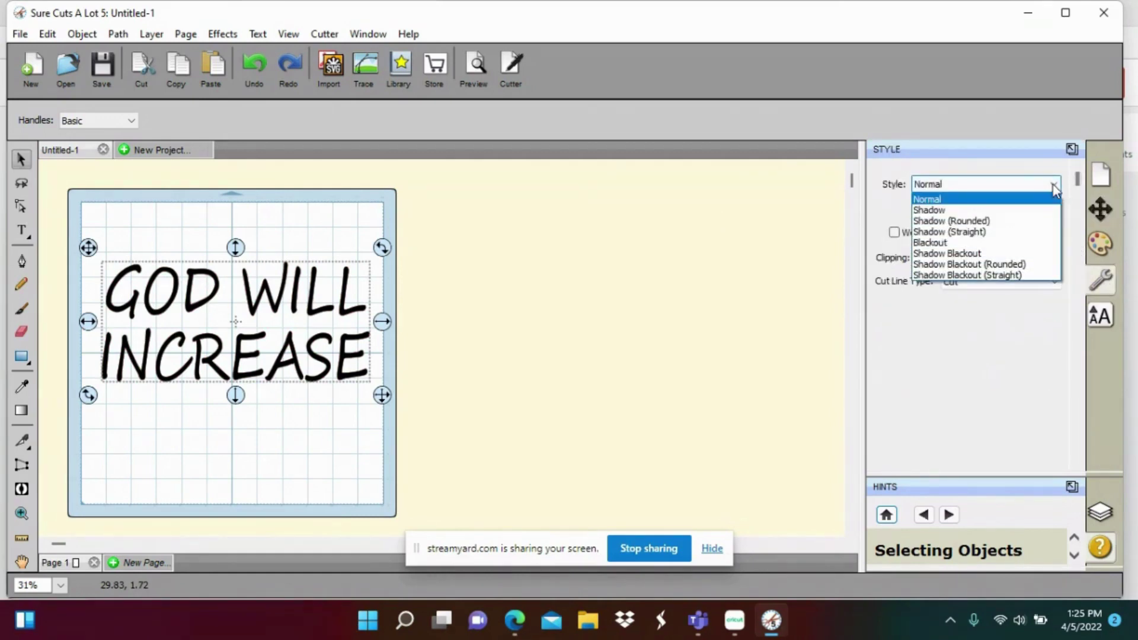
click(1043, 225)
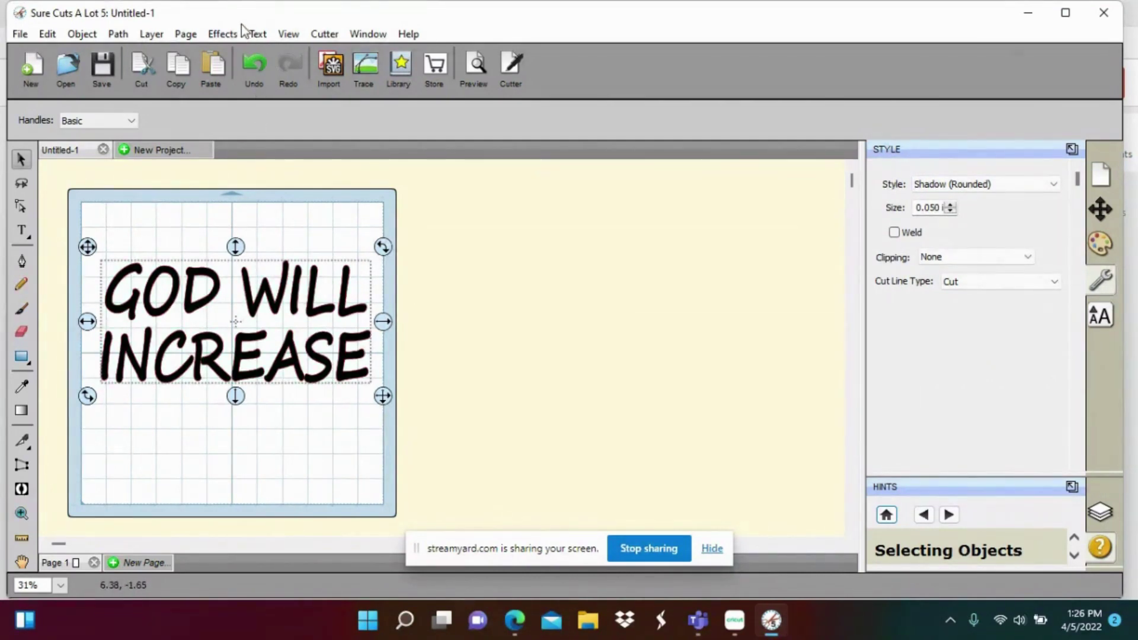
- Add a Shadow Layer effect to the text with a size of 0.250 in and a layer count of 4
click(224, 34)
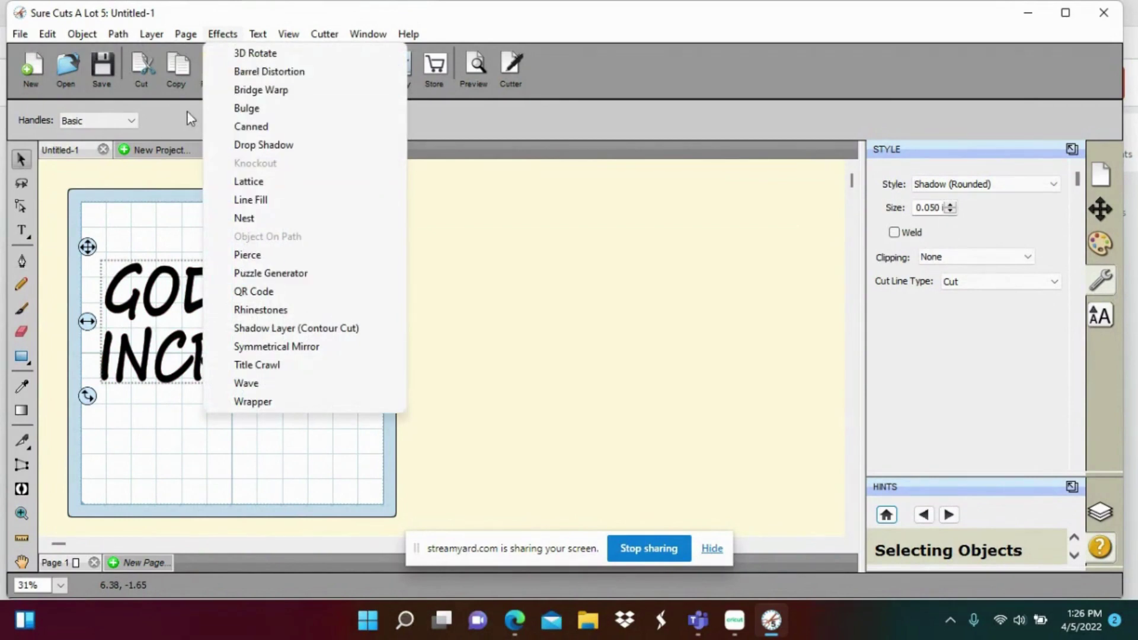
click(247, 329)
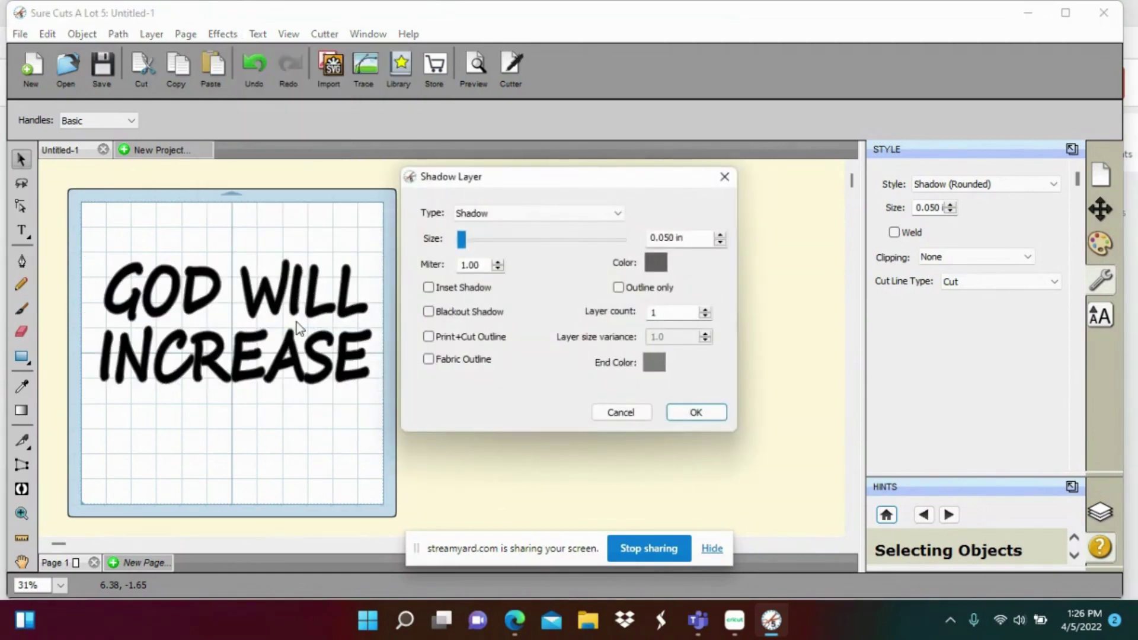
click(665, 239)
click(665, 239)
key(BackSpace)
text(2)
click(705, 310)
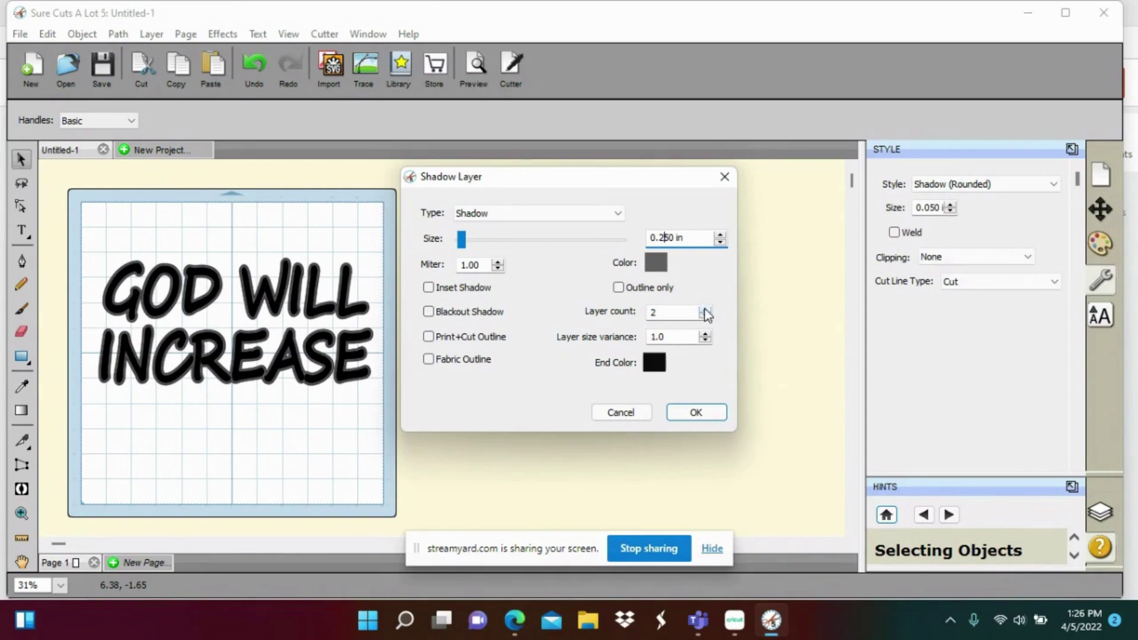
click(705, 310)
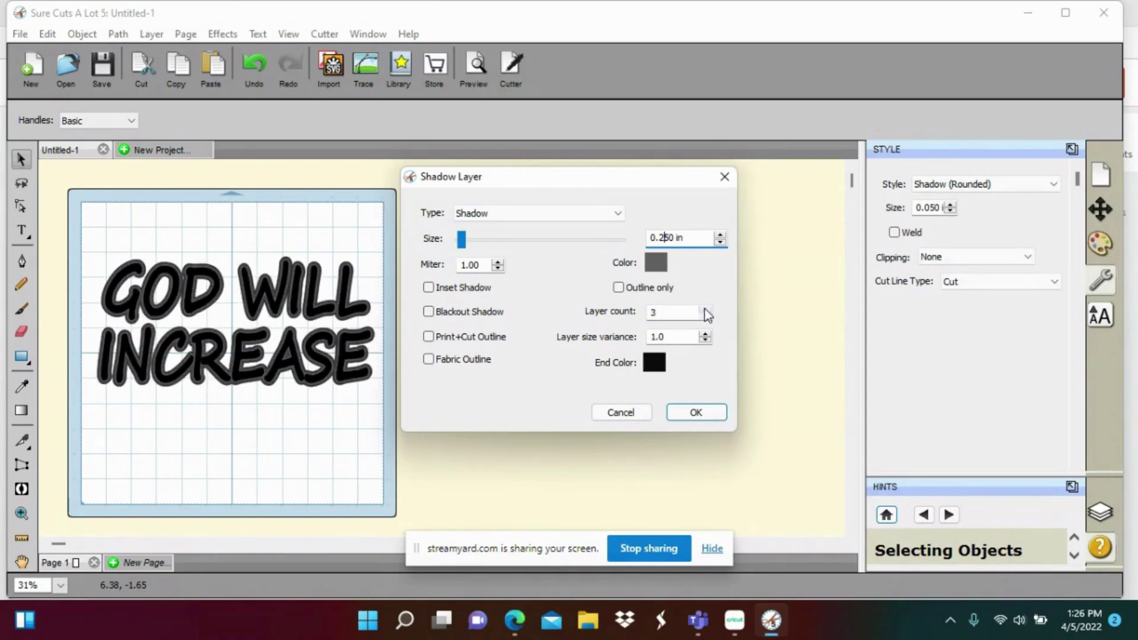
click(705, 310)
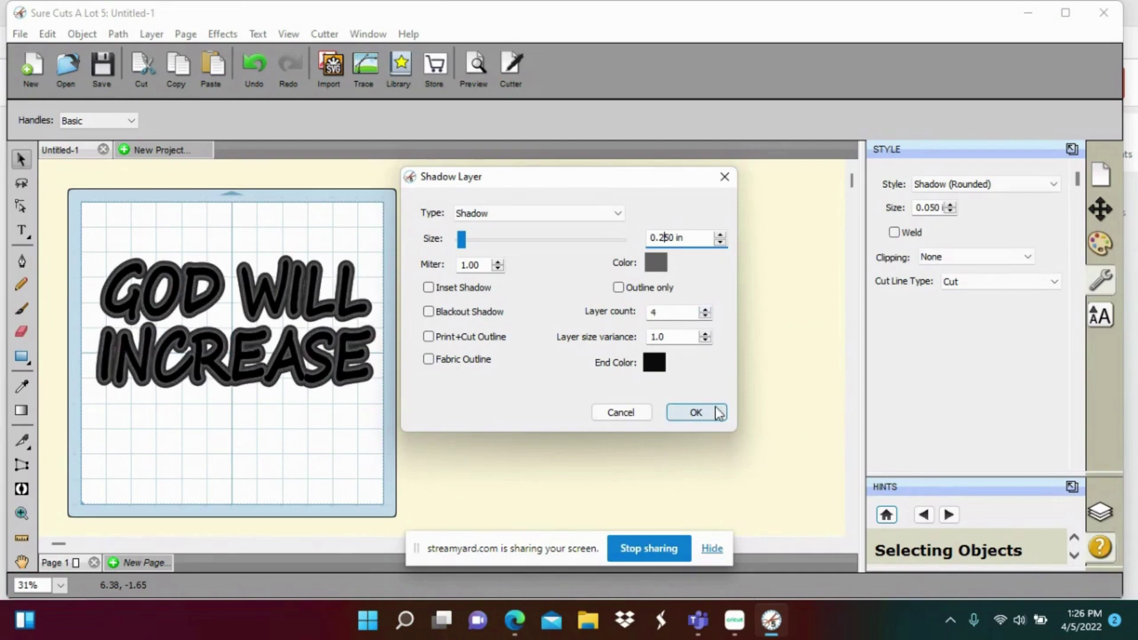
click(695, 413)
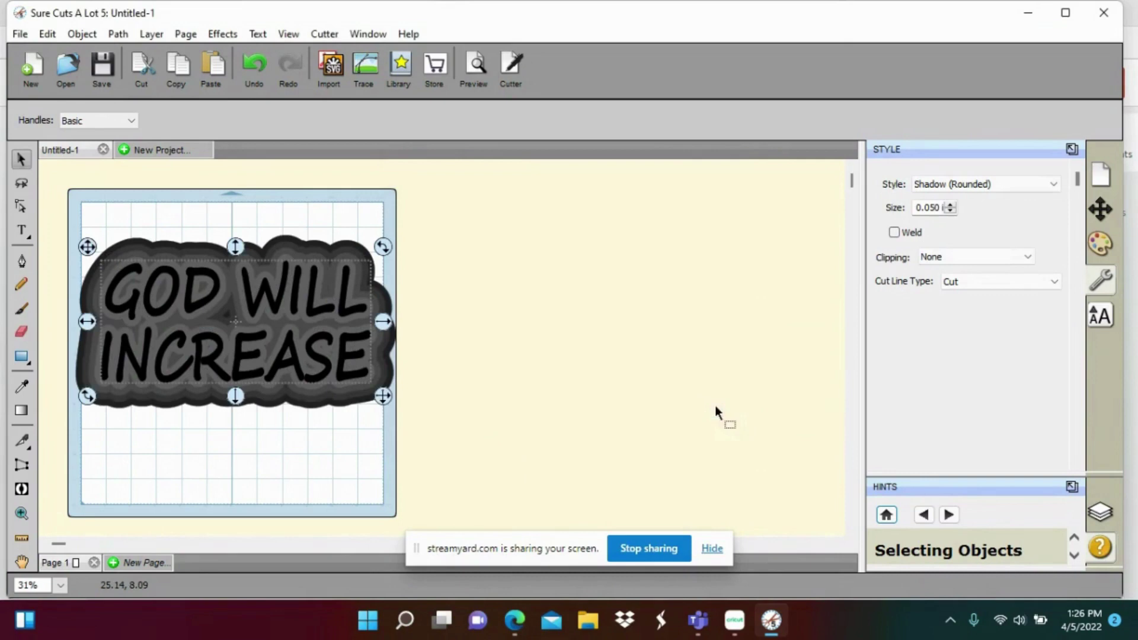
click(556, 330)
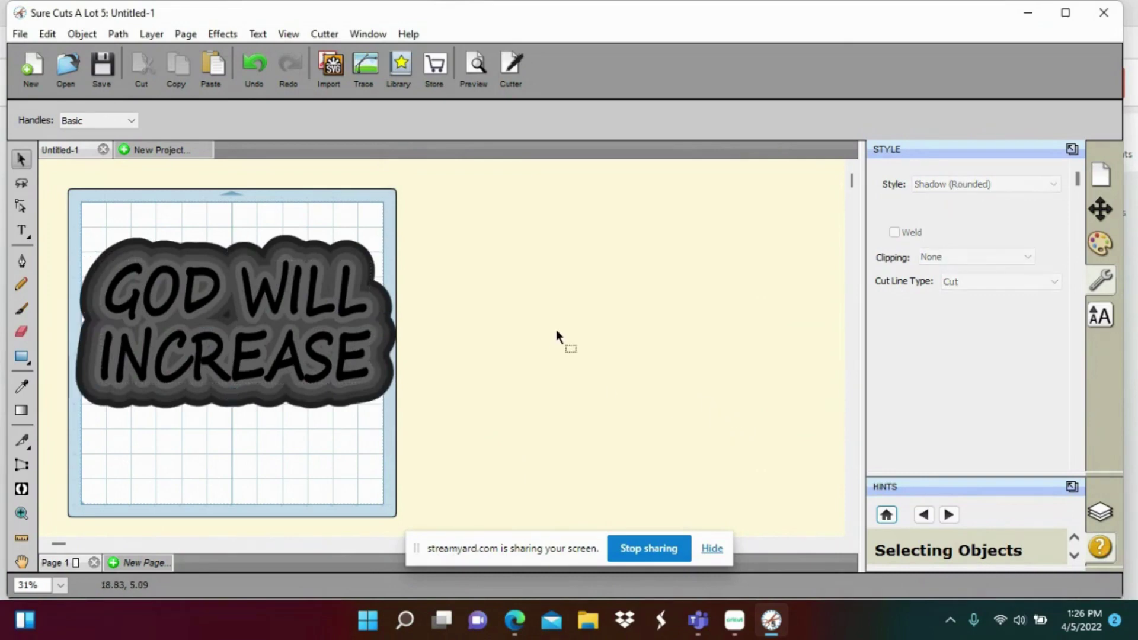
- Move the GOD WILL INCREASE text off the mat to its right and apply Union to it
click(287, 34)
click(317, 75)
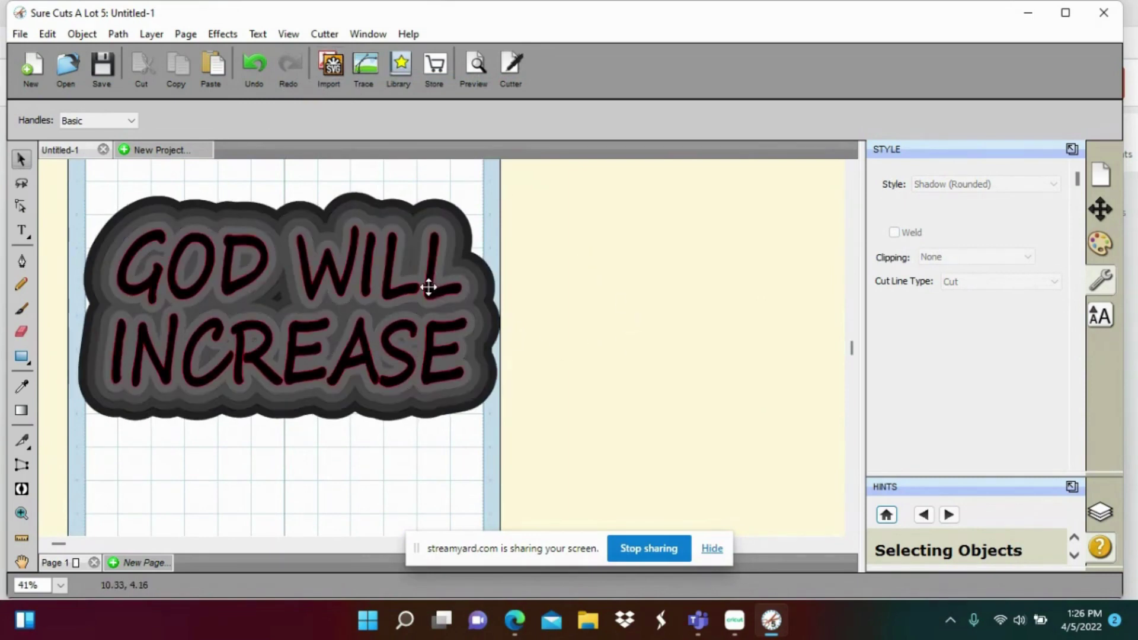
drag(429, 288, 846, 267)
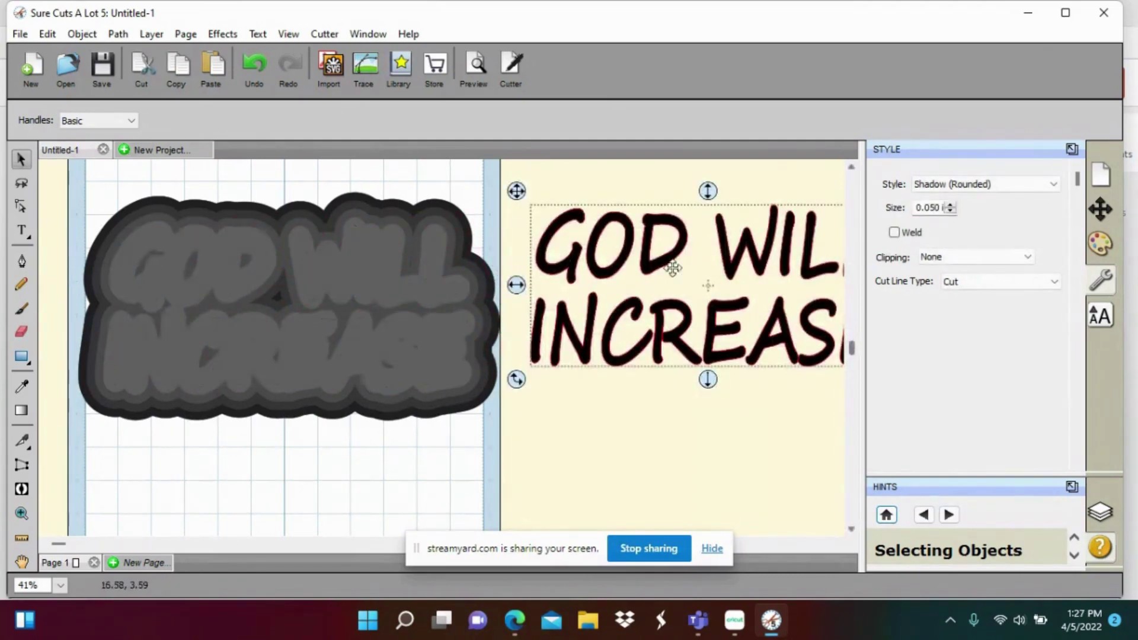
click(120, 35)
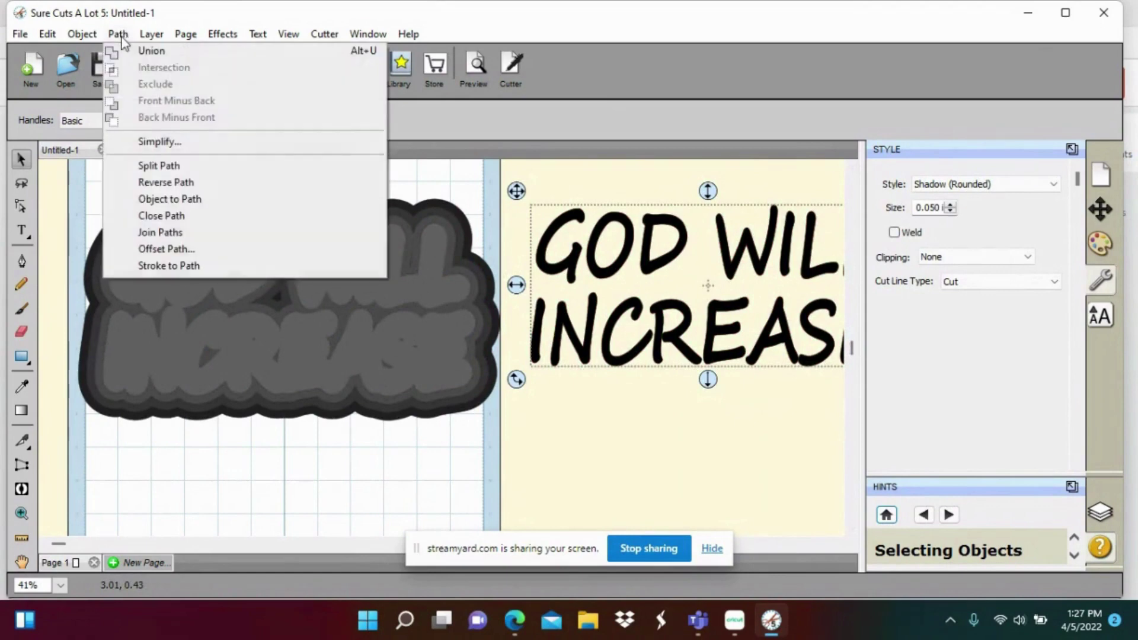
click(140, 59)
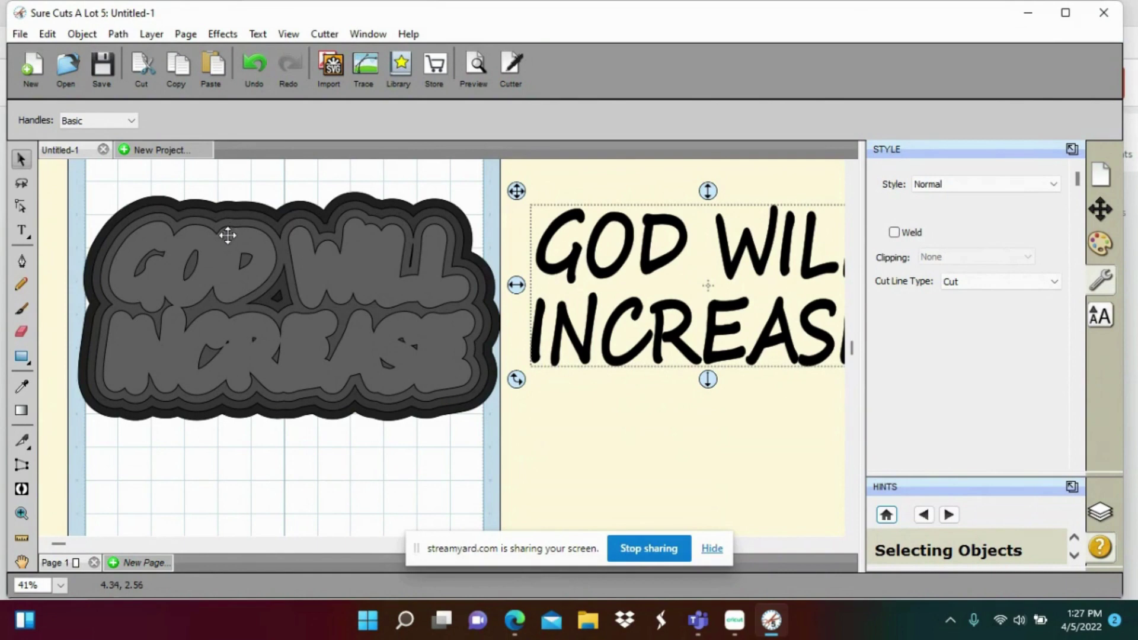
- Hide the screen-sharing notice and ungroup the stacked shadow layers on the mat
click(227, 262)
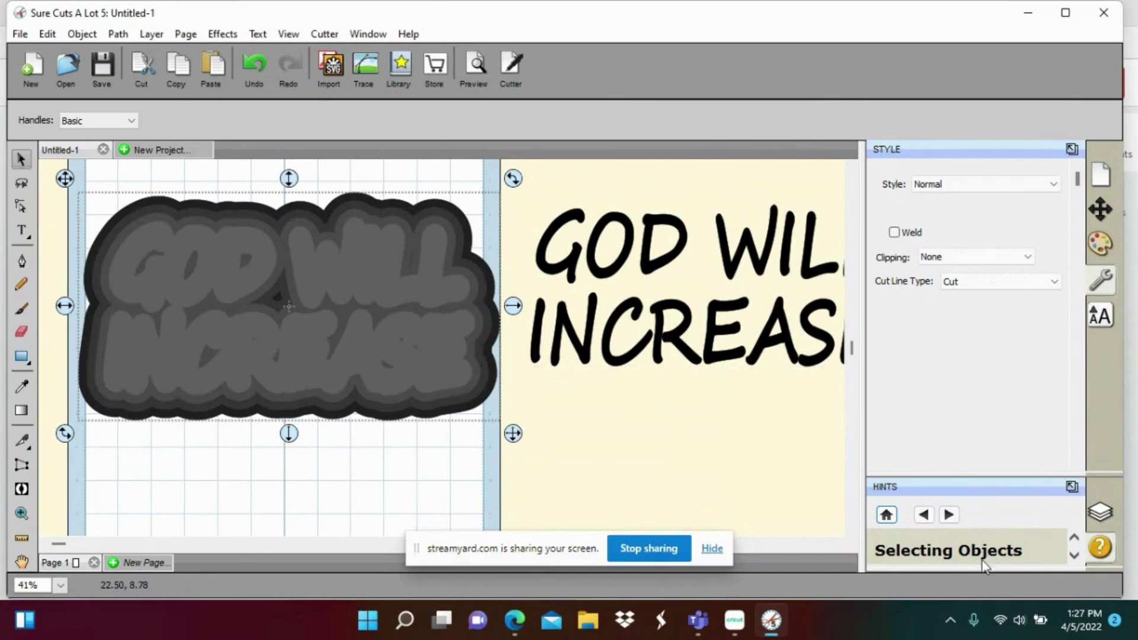
click(714, 550)
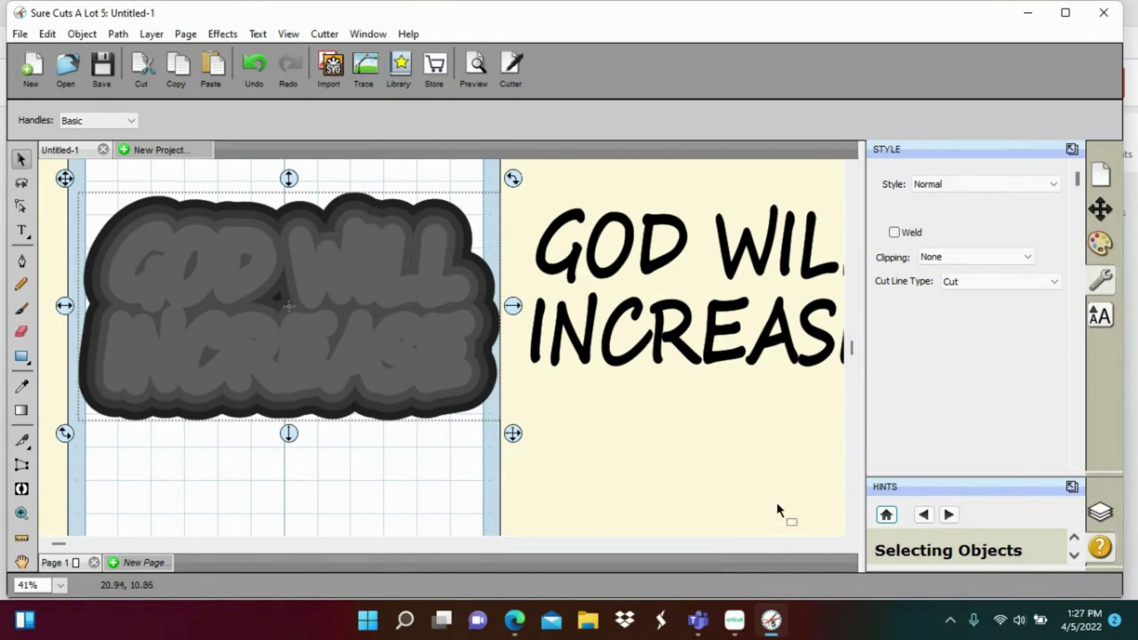
click(447, 453)
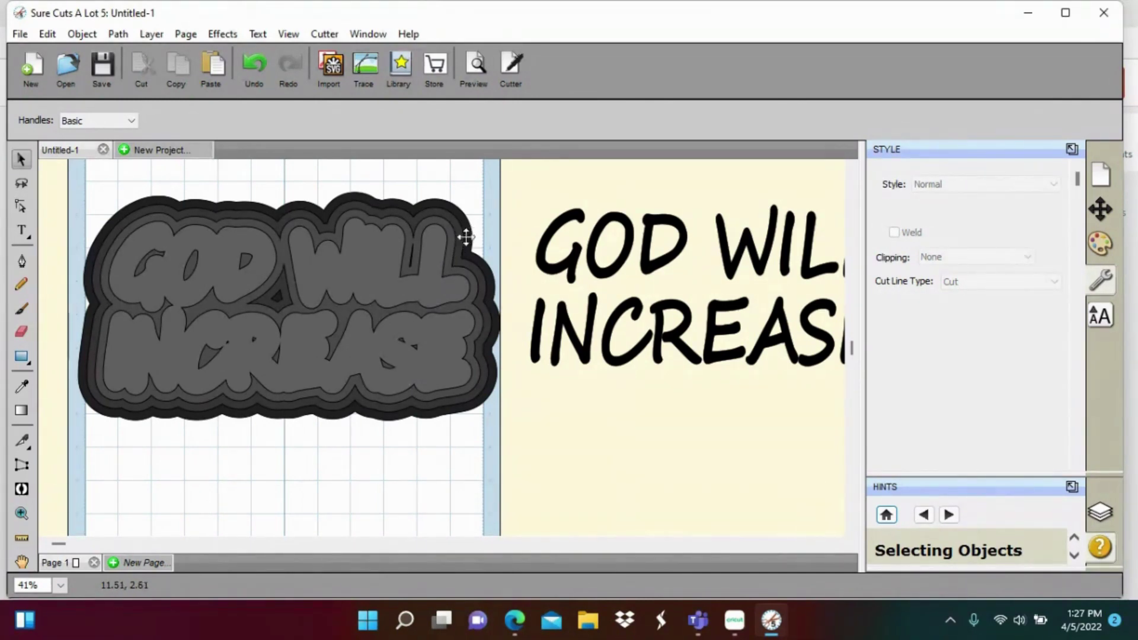
click(290, 239)
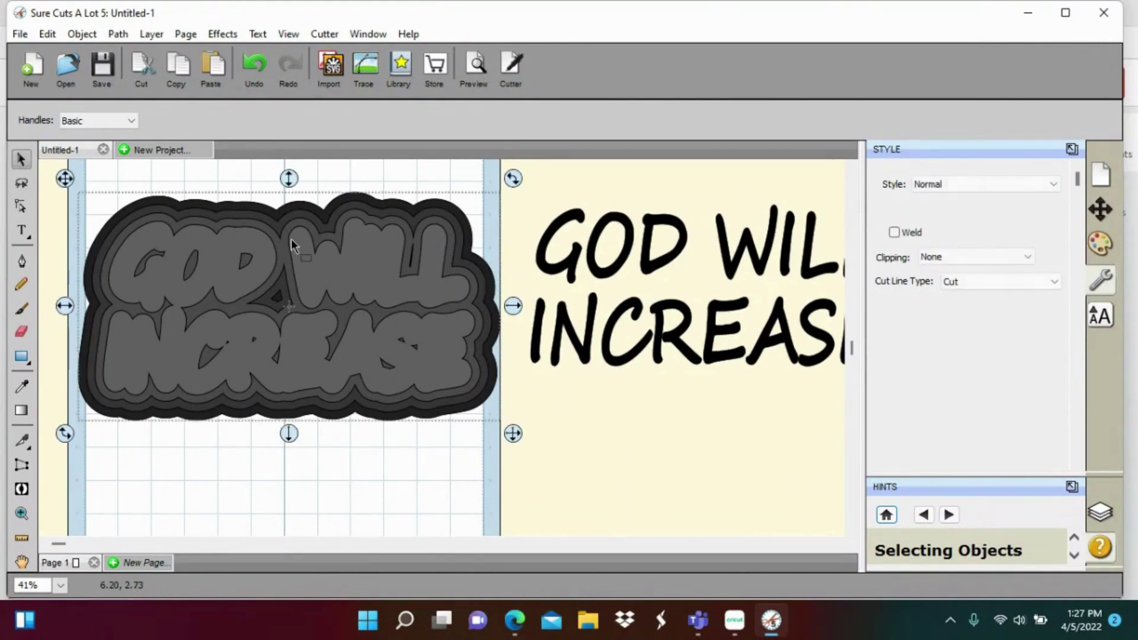
right_click(290, 240)
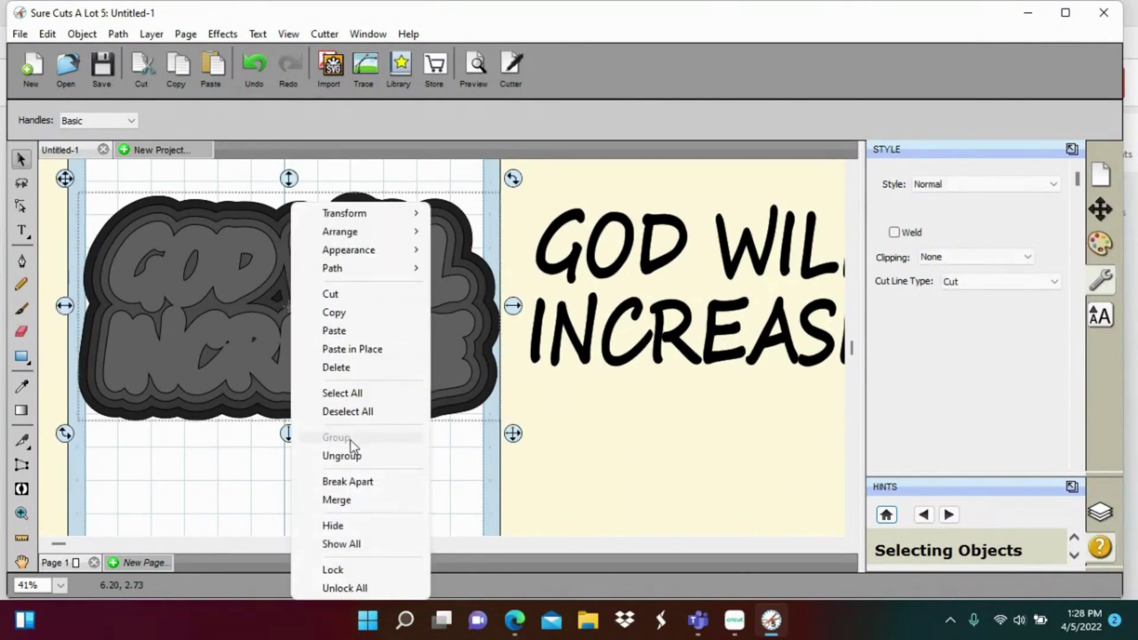
click(351, 456)
click(351, 457)
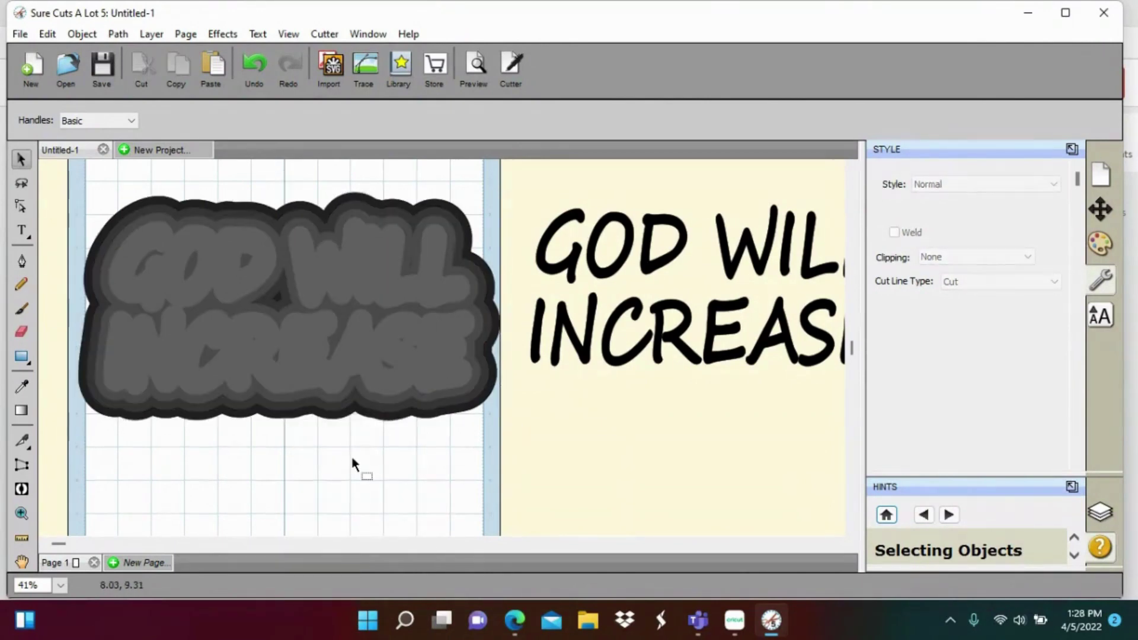
- Cut the innermost shadow shape out of the next larger shadow layer using Back Minus Front
click(339, 365)
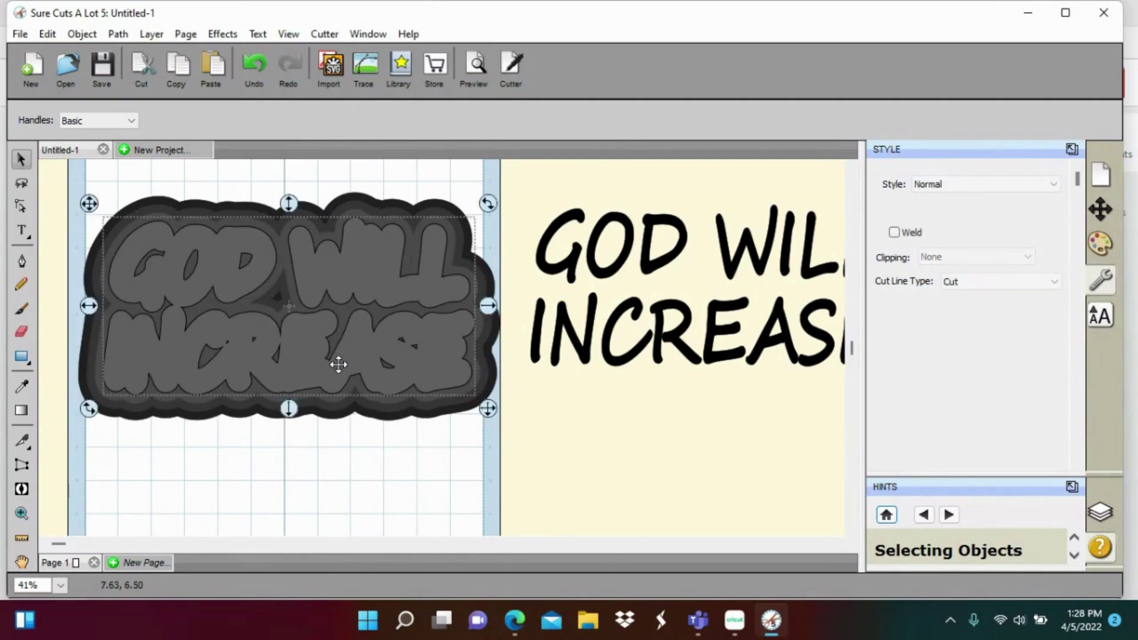
click(339, 365)
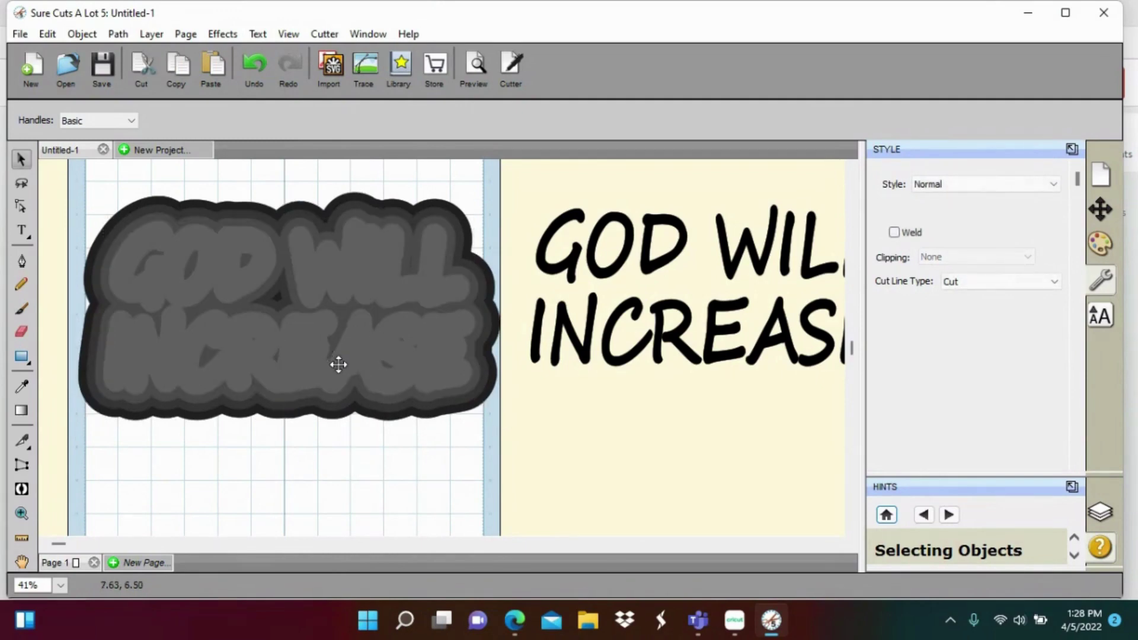
click(338, 364)
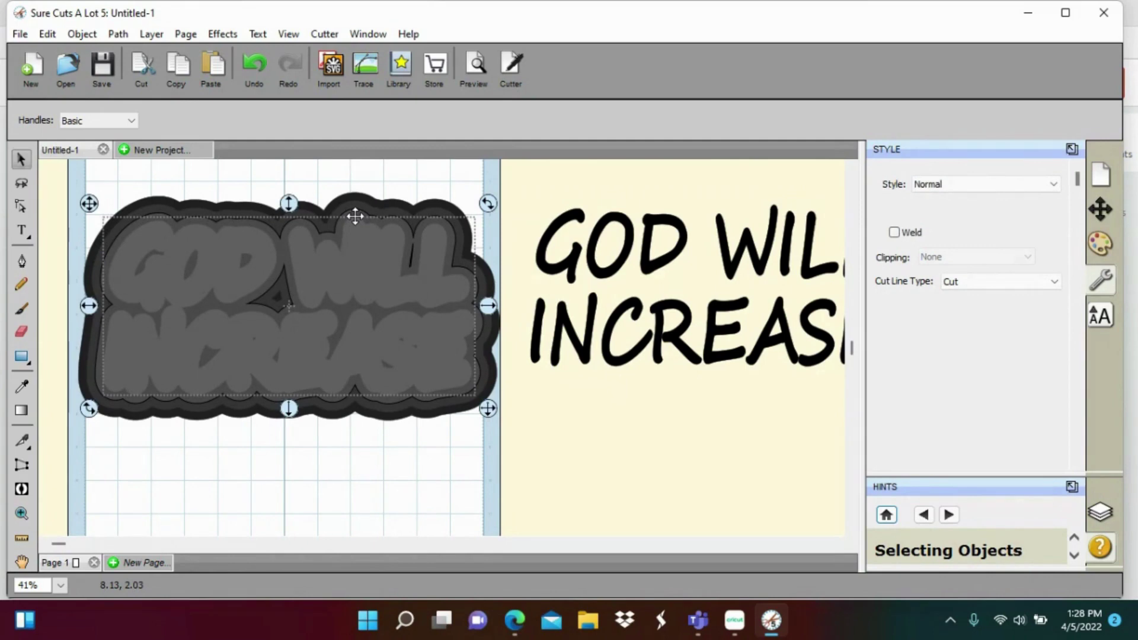
click(355, 217)
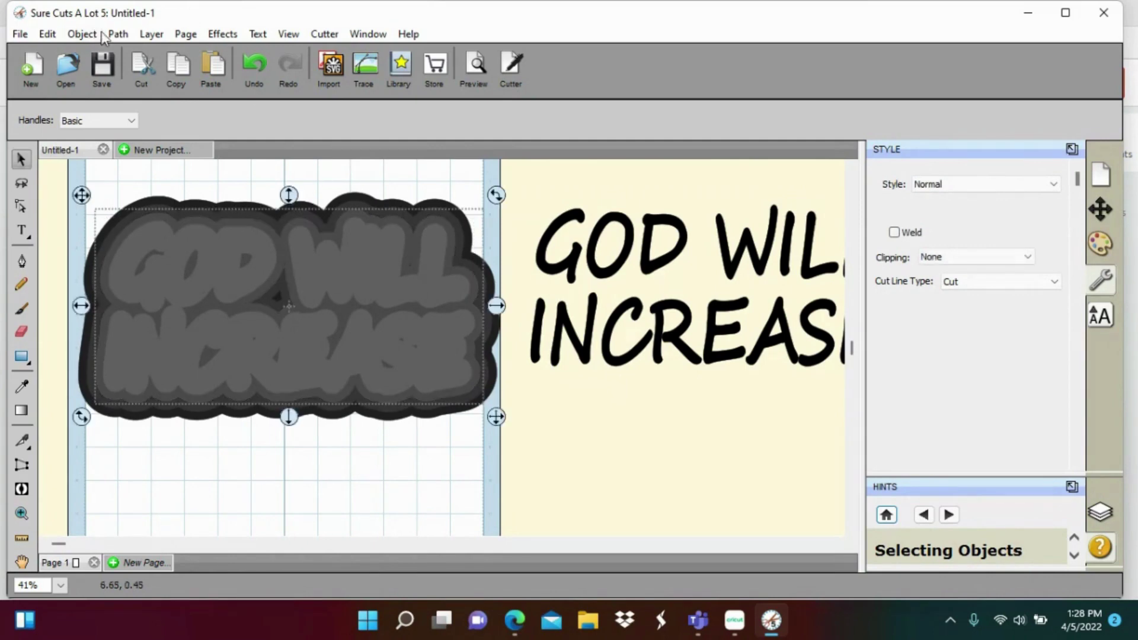
click(118, 34)
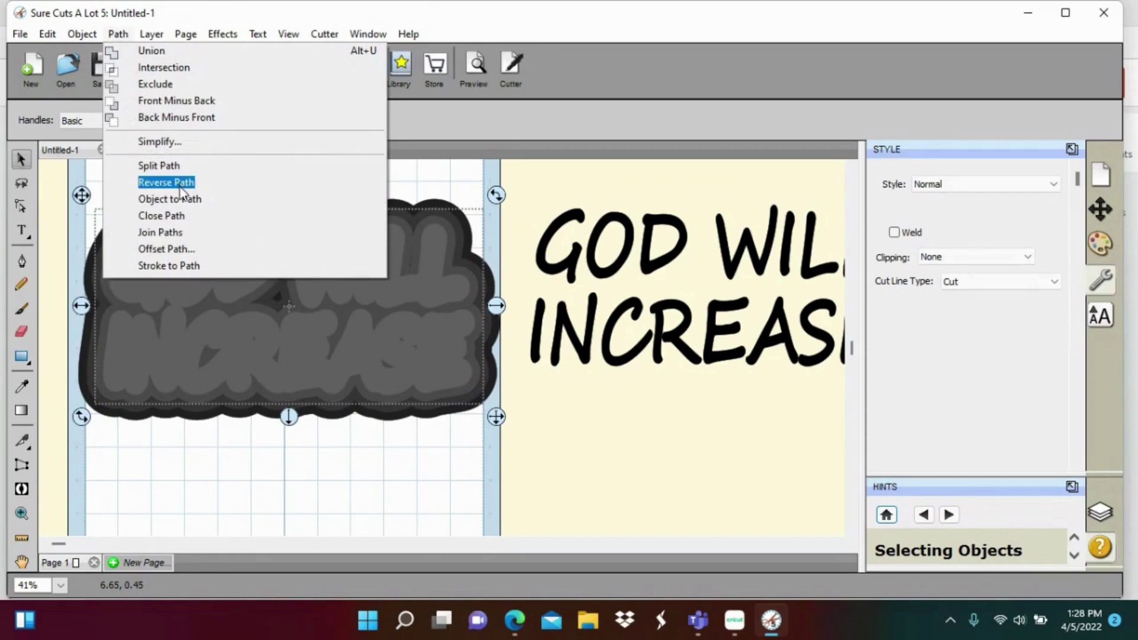
click(199, 121)
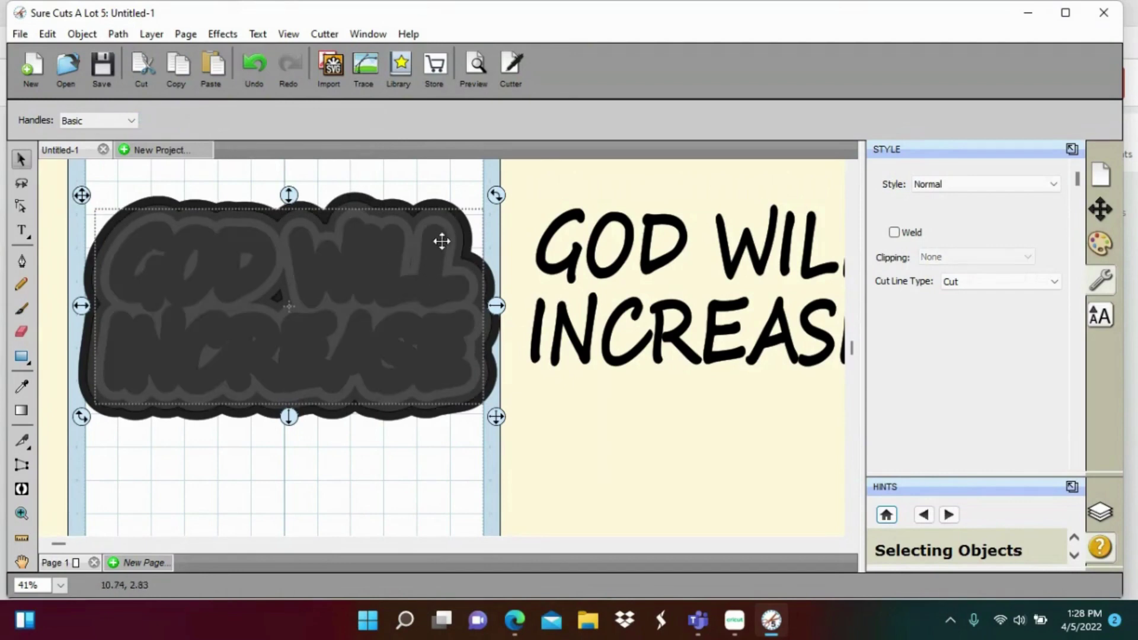
- Move the inner shadow outline around the text beside the mat, and cut the smaller remaining shadow layer from the largest using Back Minus Front
drag(442, 222, 861, 205)
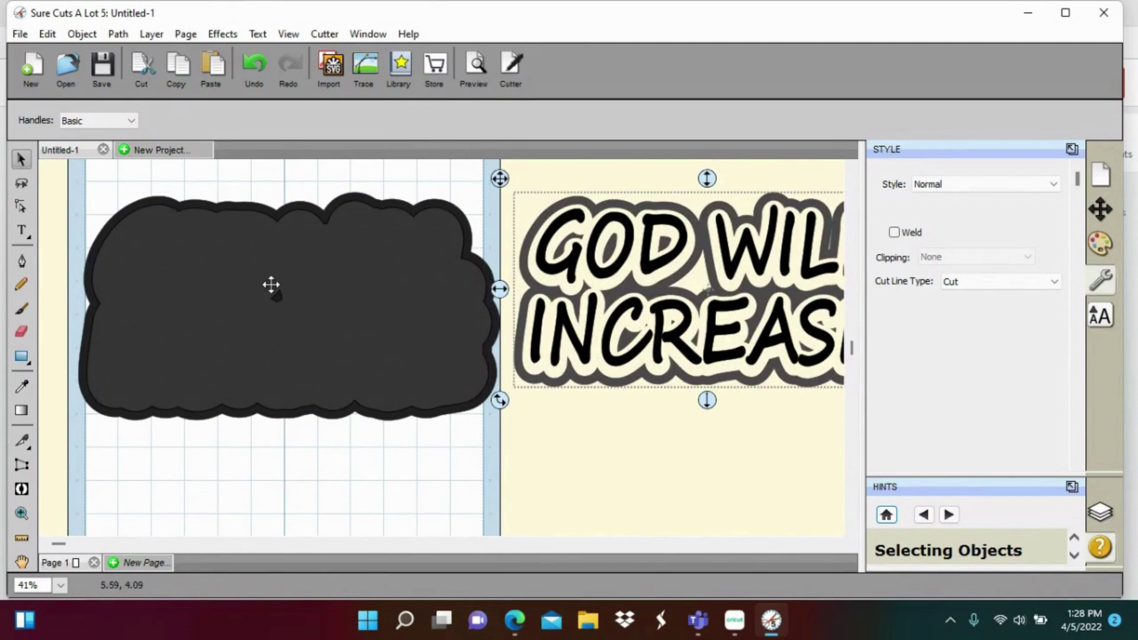
click(271, 285)
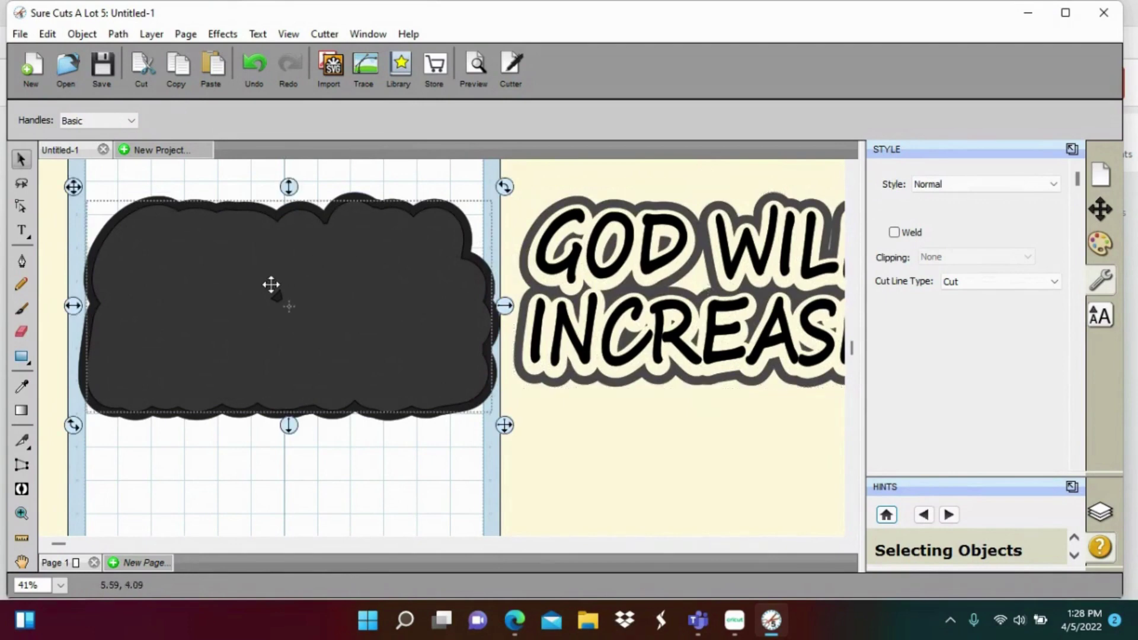
click(358, 191)
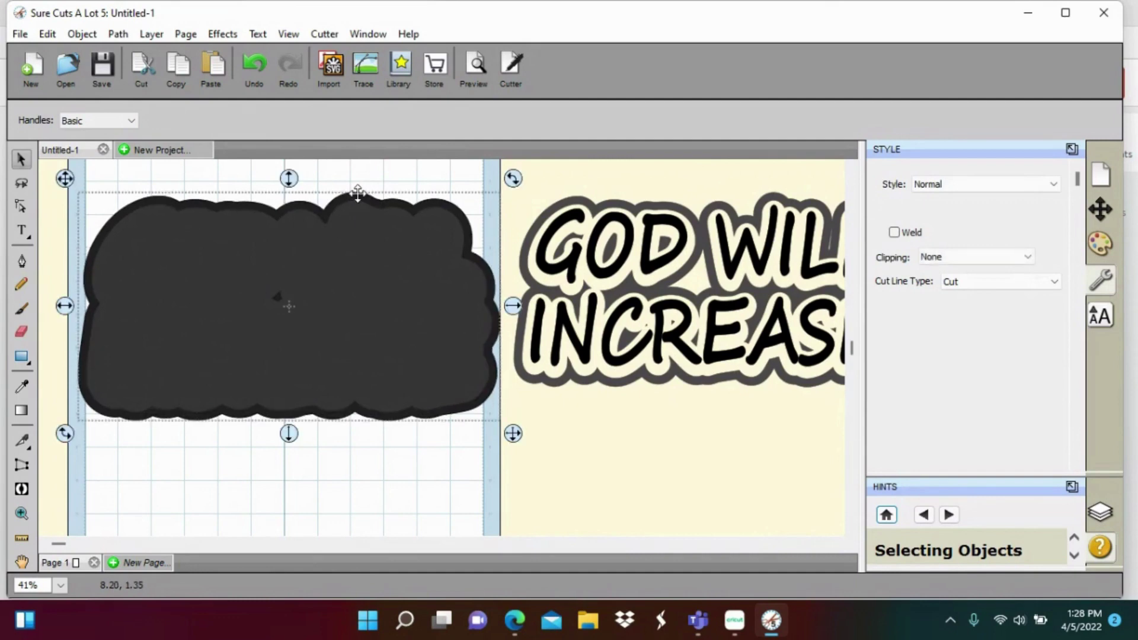
right_click(358, 192)
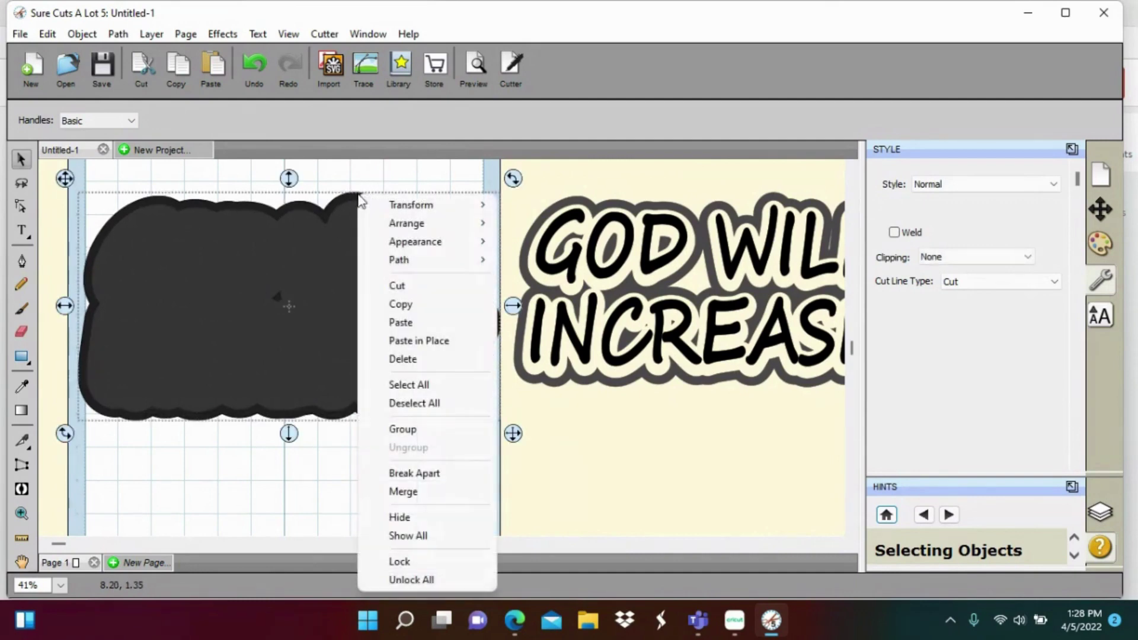
mouse_move(450, 263)
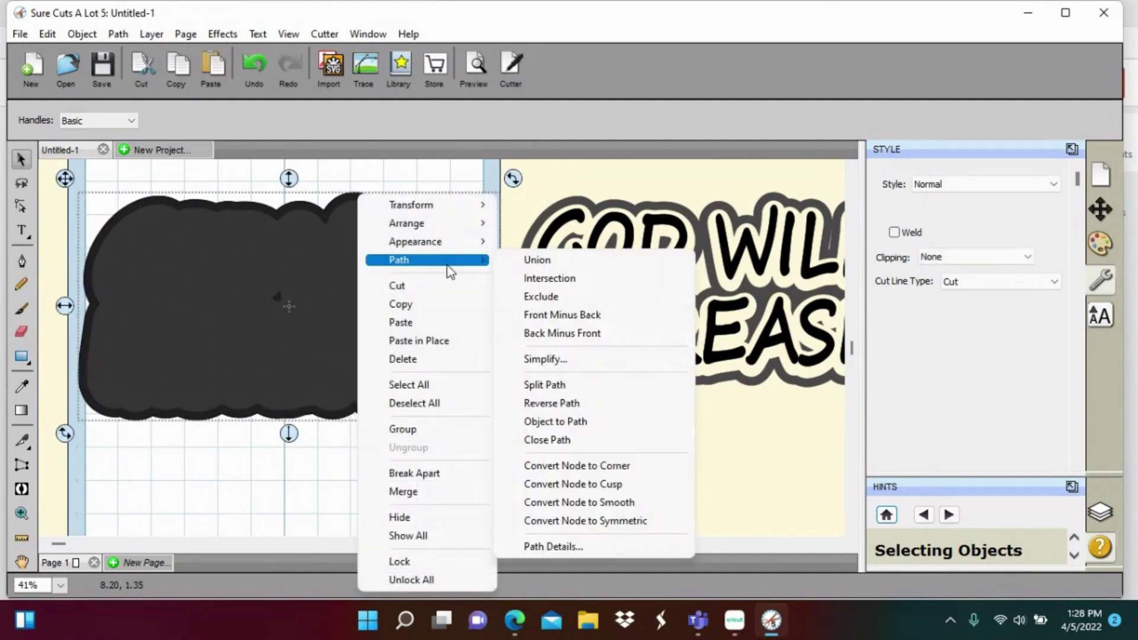
click(561, 333)
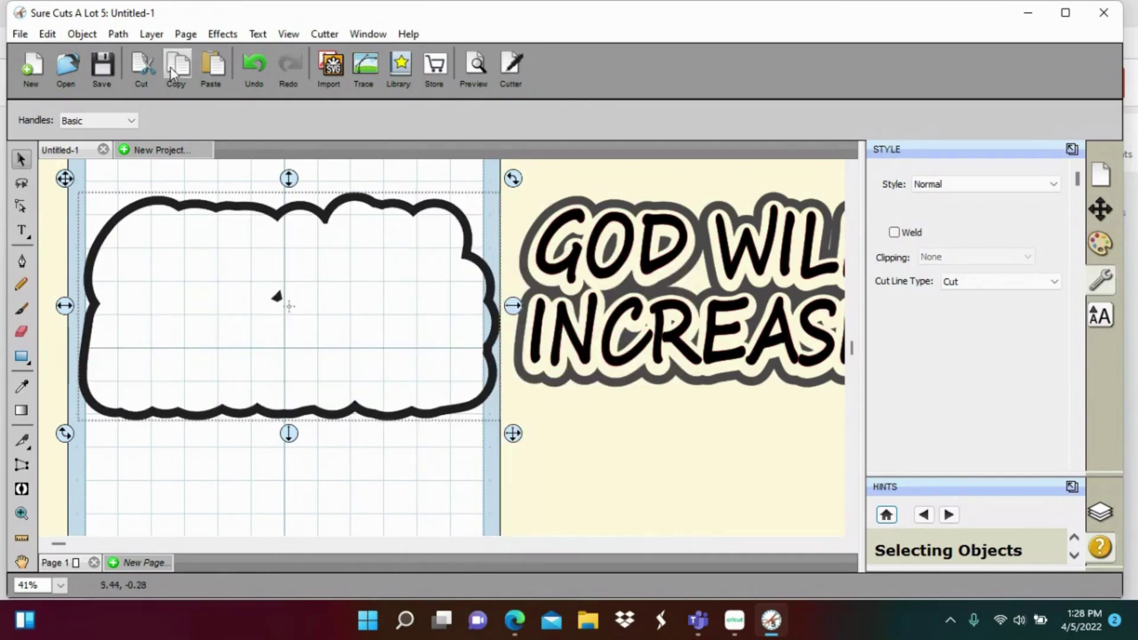
- Select the text and both shadow outlines and align them to the page's centre horizontally and middle vertically
click(47, 33)
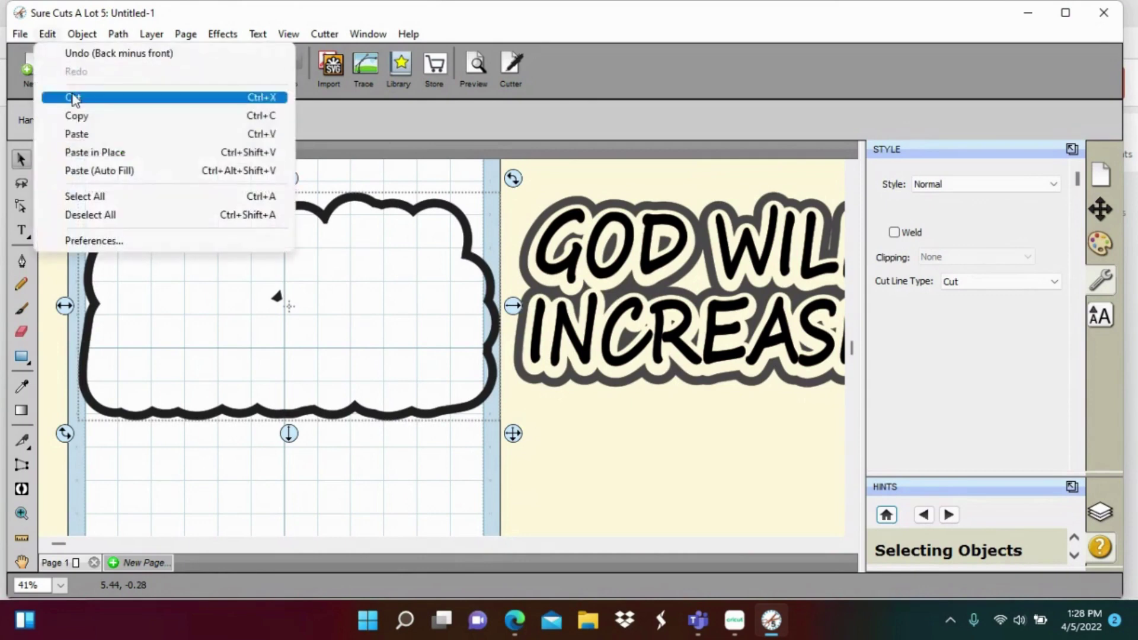
click(100, 196)
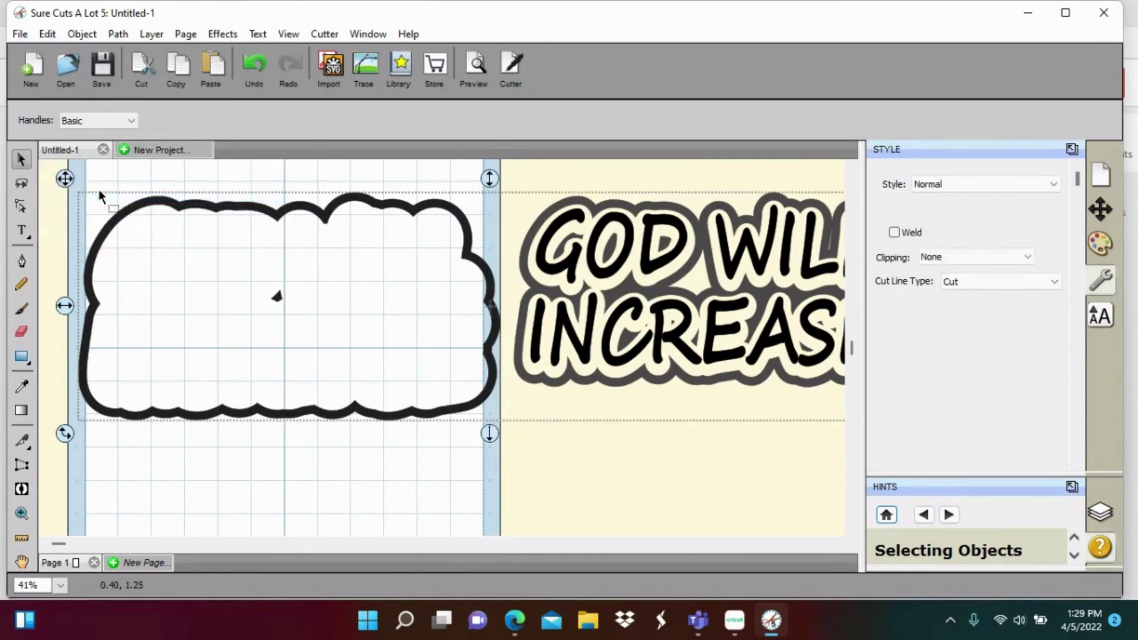
click(1101, 211)
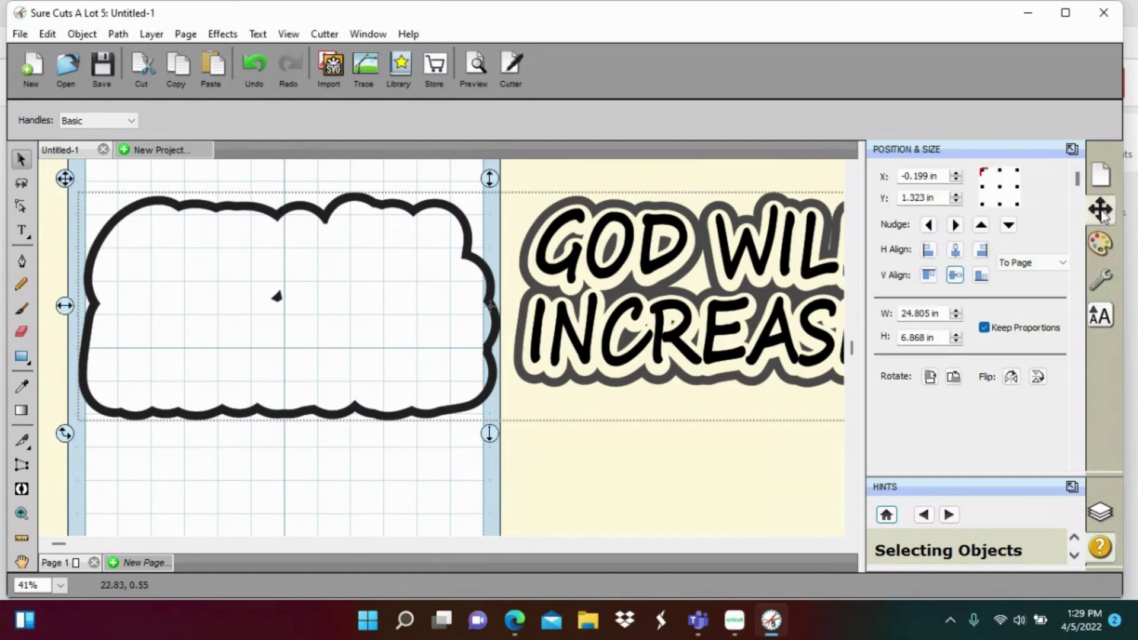
click(956, 252)
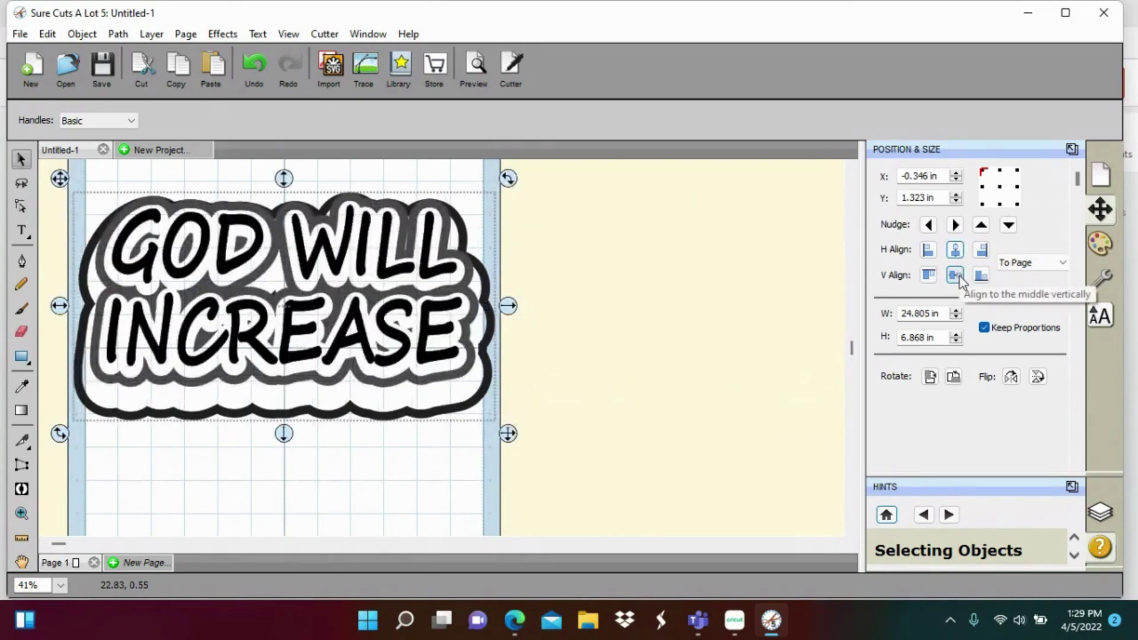
click(960, 277)
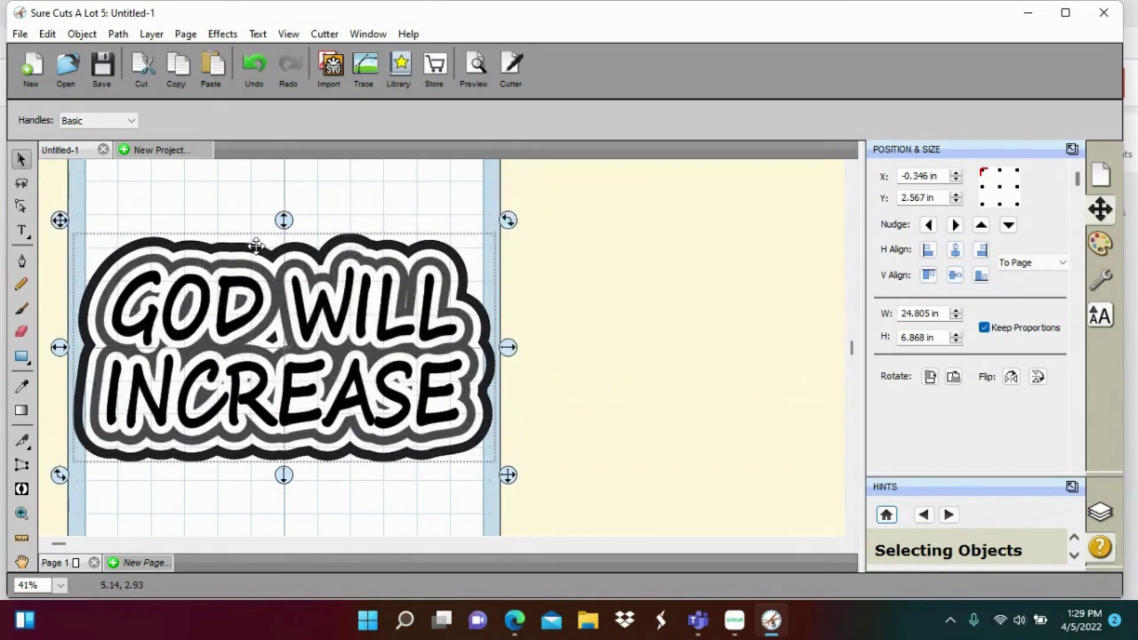
click(410, 215)
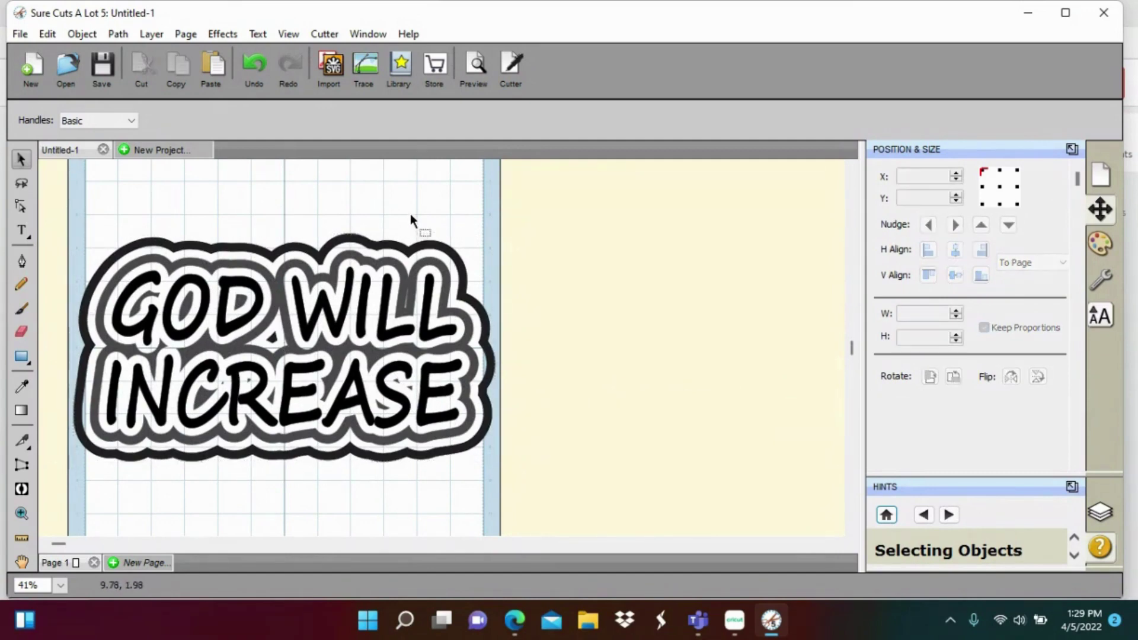
- Preview the Rhinestones effect on the GOD WILL INCREASE text with SS 13 (PP 26) stones in the round shape
click(366, 314)
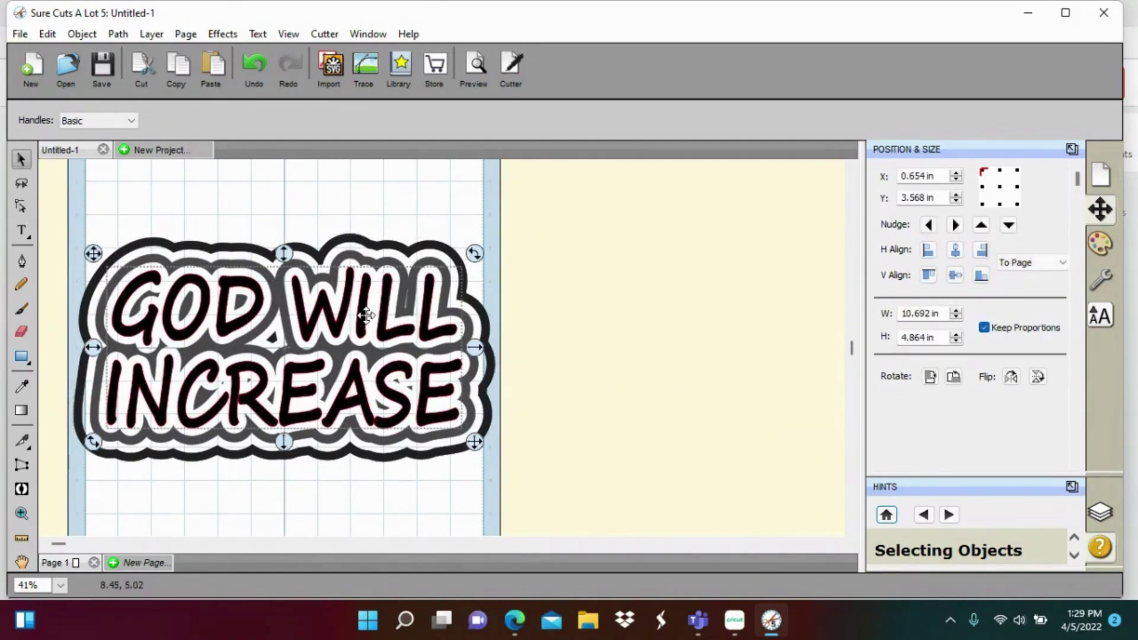
click(232, 35)
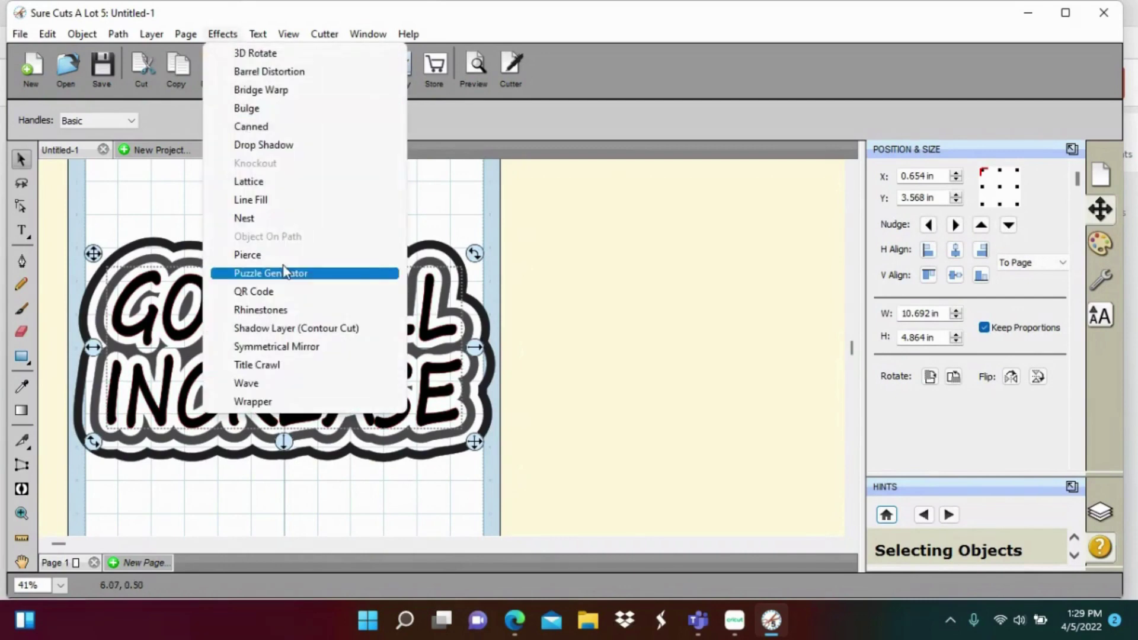
click(289, 311)
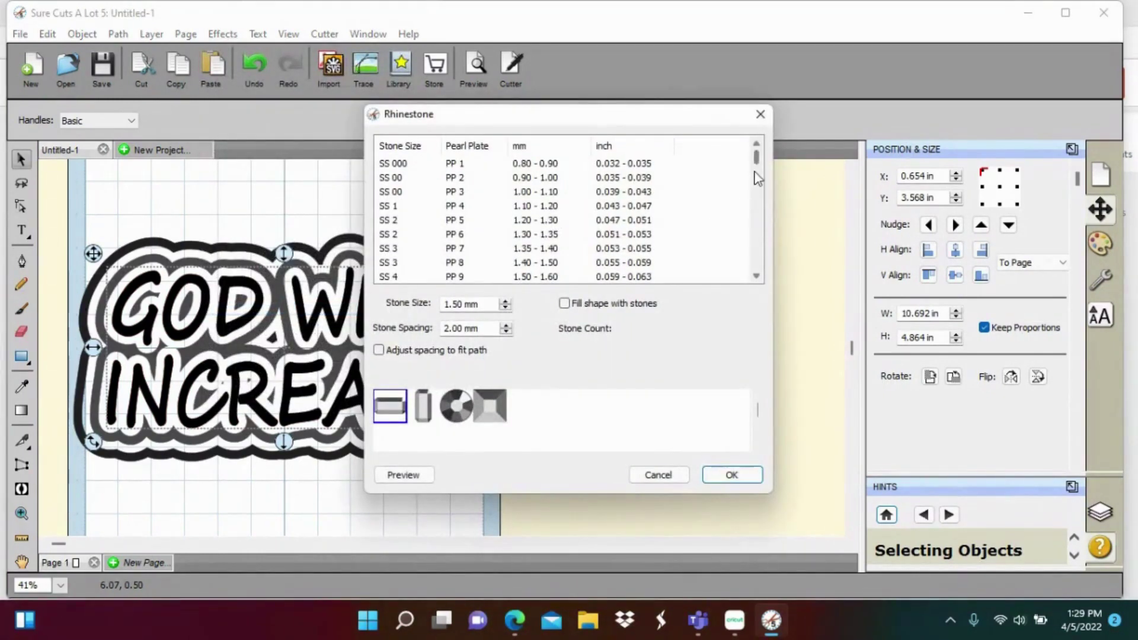
drag(757, 163, 756, 182)
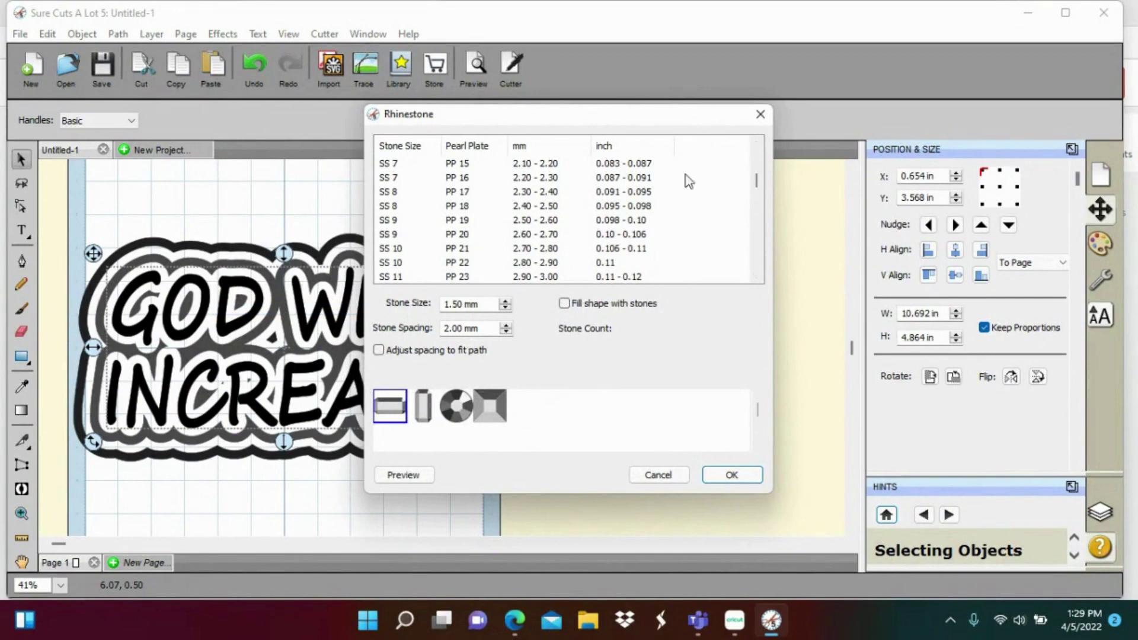
drag(759, 184, 757, 194)
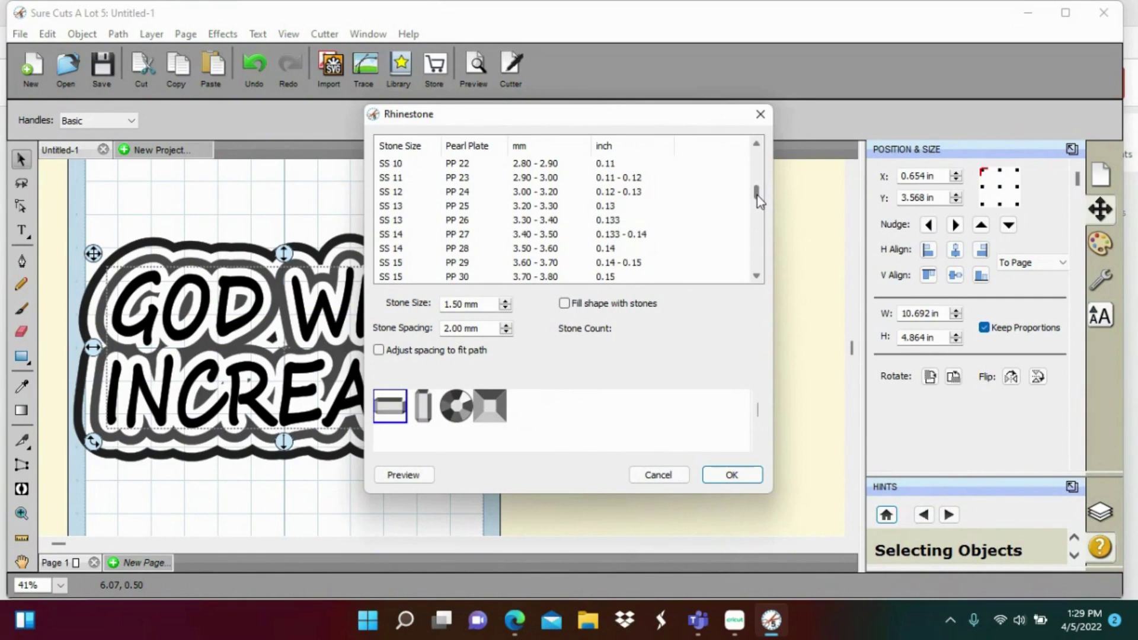
click(388, 220)
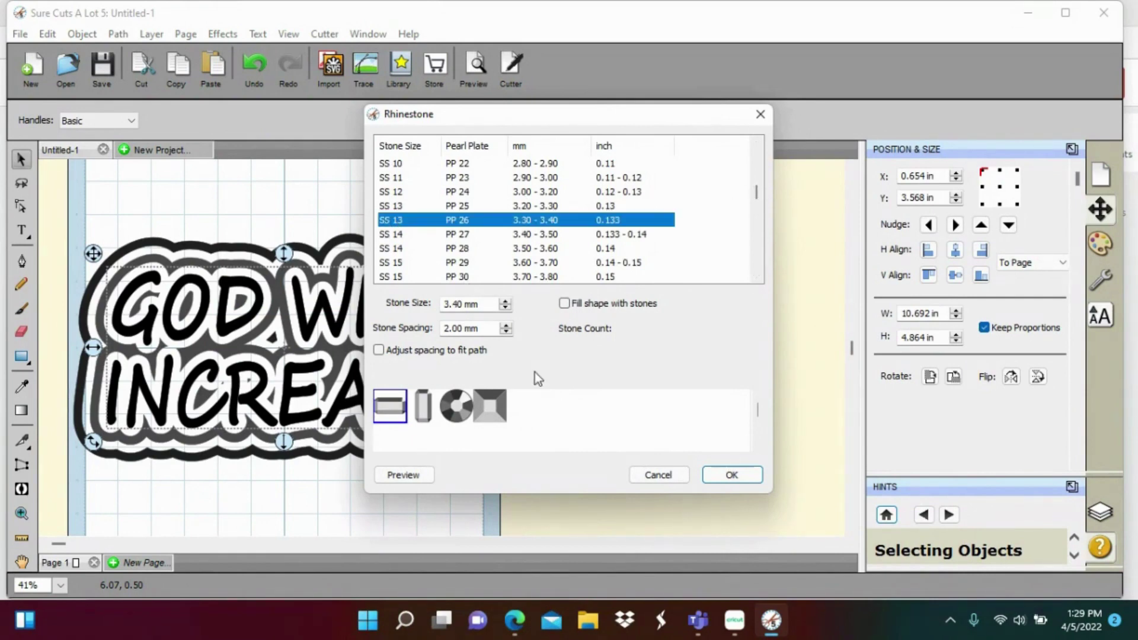
click(461, 409)
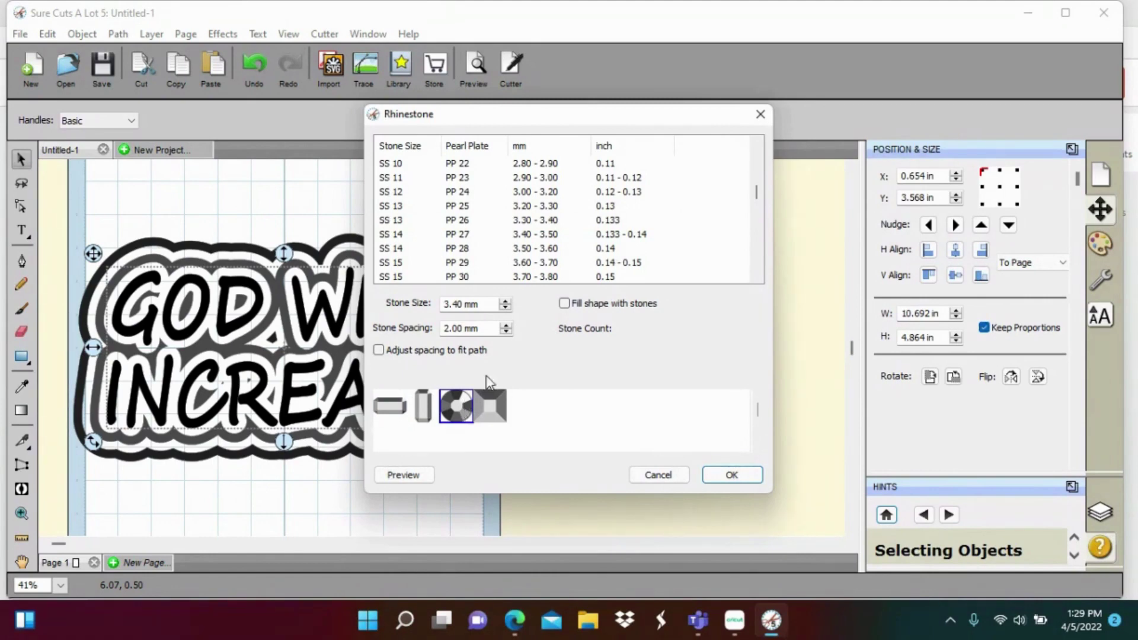
drag(642, 107, 808, 99)
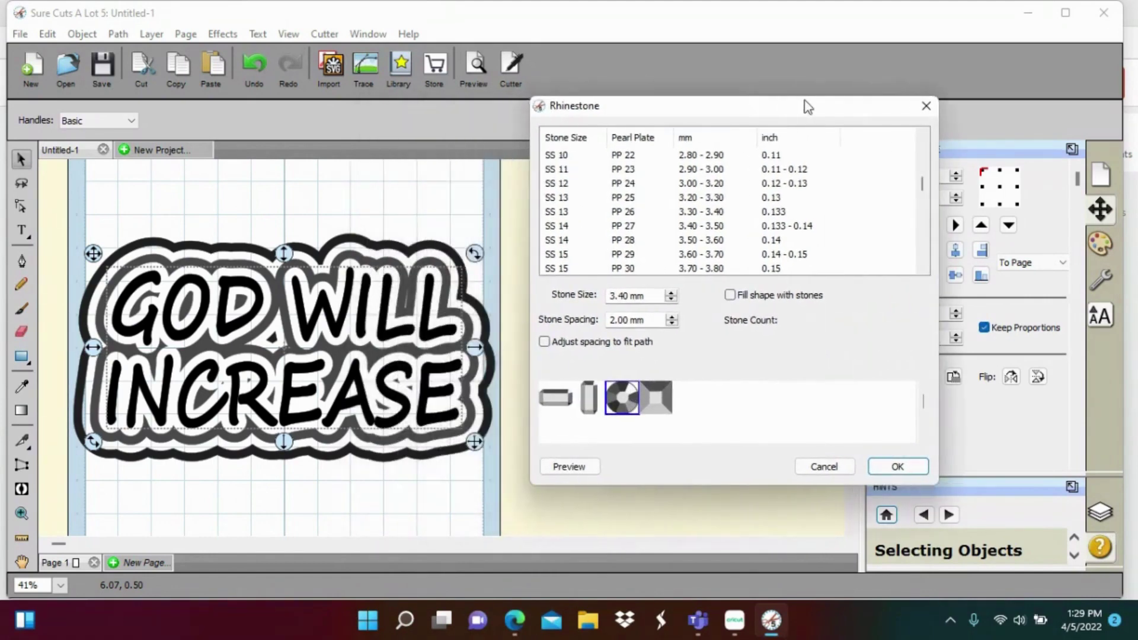
click(569, 468)
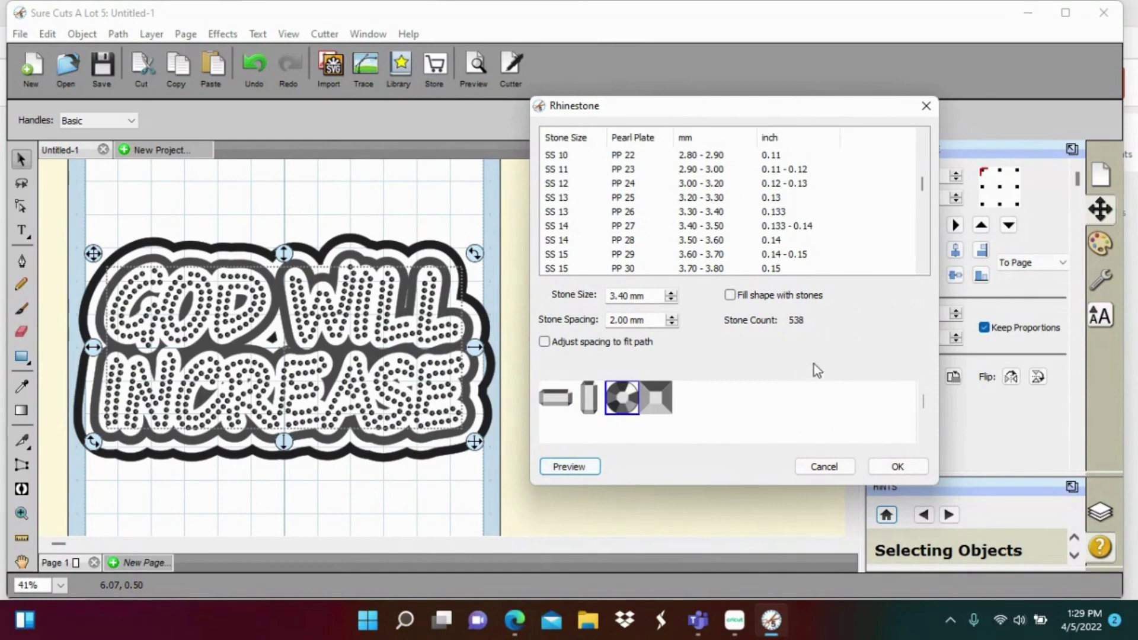
- Fill the text shape with stones, reduce the stone spacing to 1.40 mm, and apply the rhinestone effect
click(730, 296)
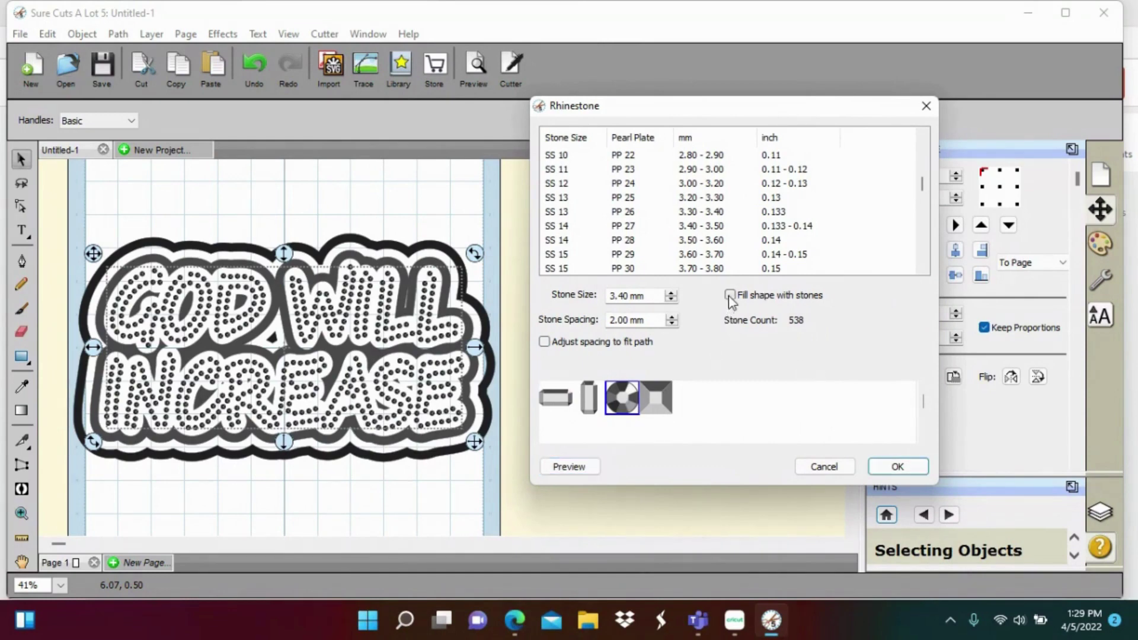
click(575, 466)
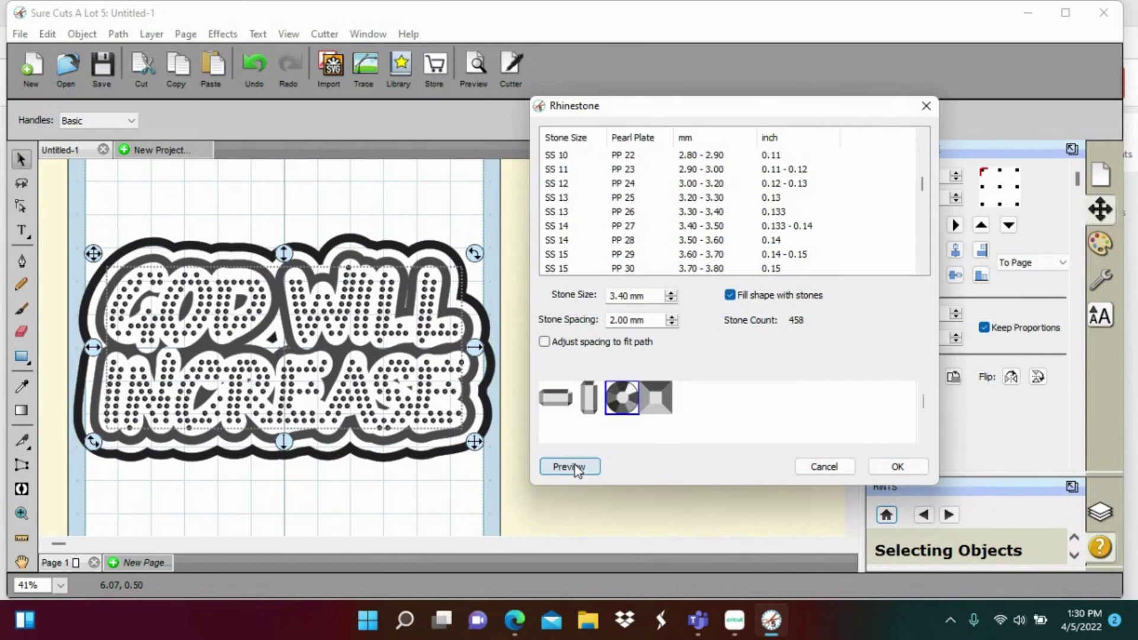
click(672, 324)
click(671, 324)
click(570, 468)
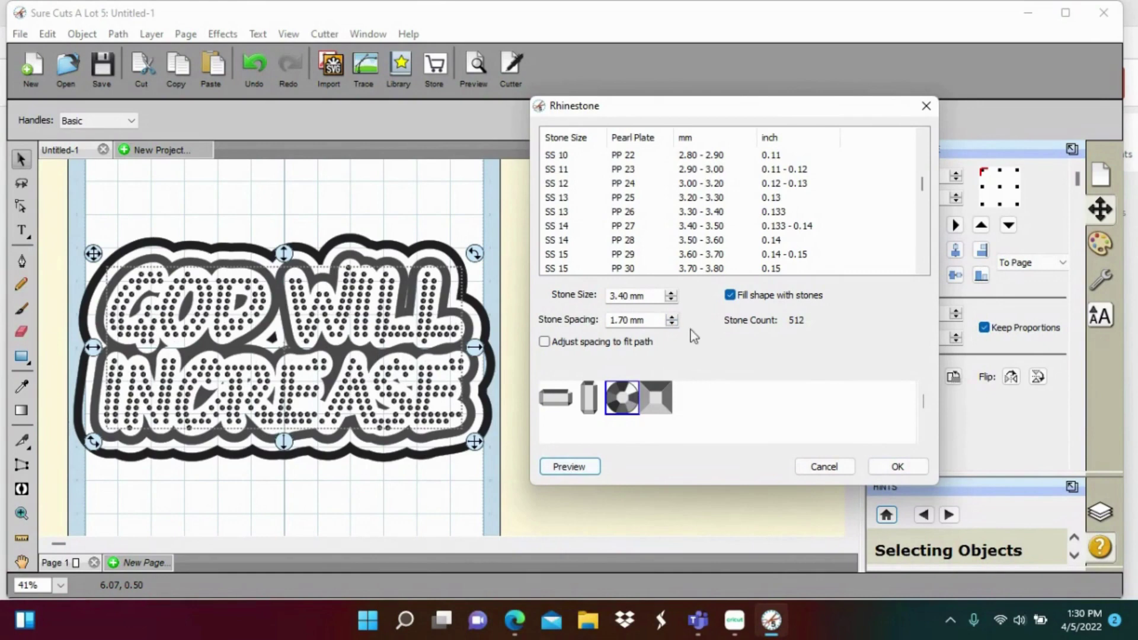
click(673, 323)
click(580, 466)
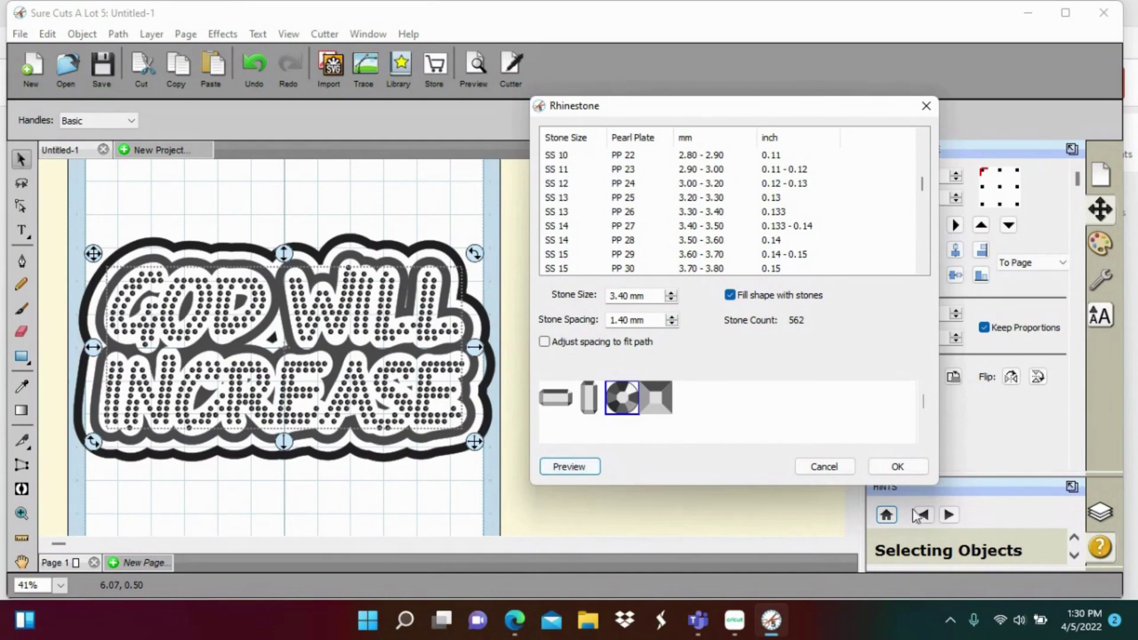
click(905, 471)
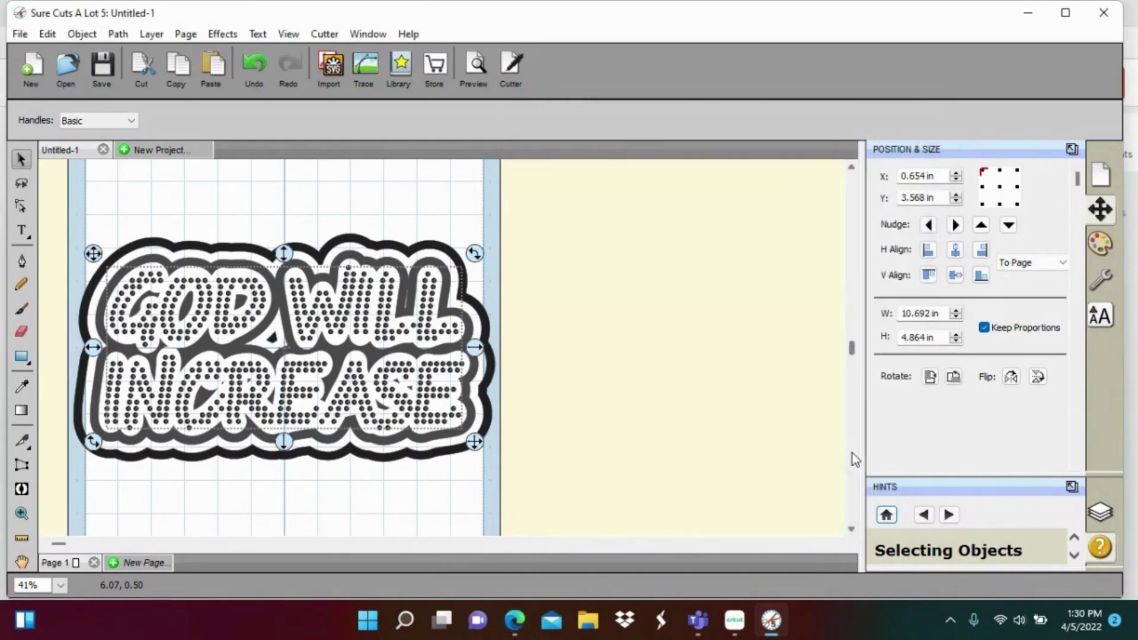
click(629, 389)
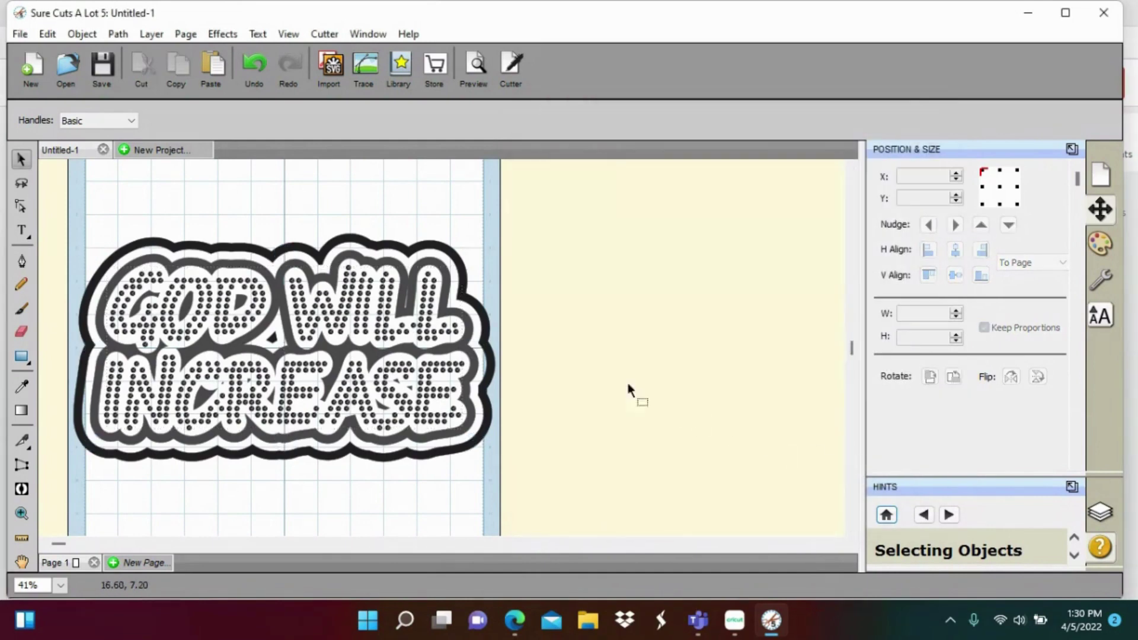
- Preview the Rhinestones effect on the inner shadow outline around the text with SS 13 (PP 26) stones in the round shape
click(470, 329)
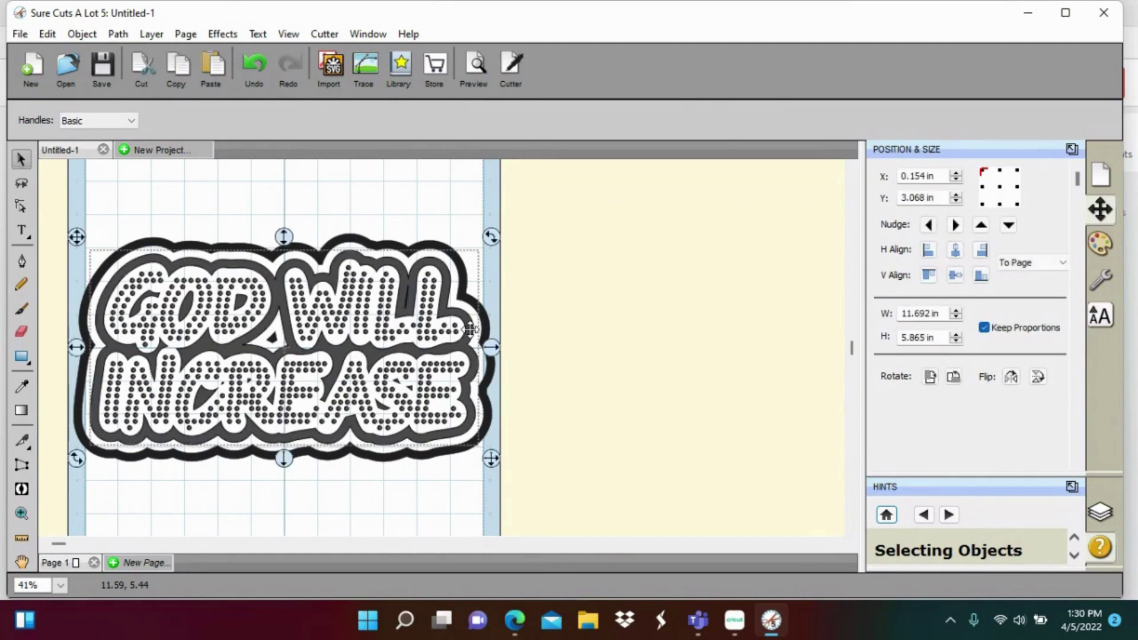
right_click(470, 329)
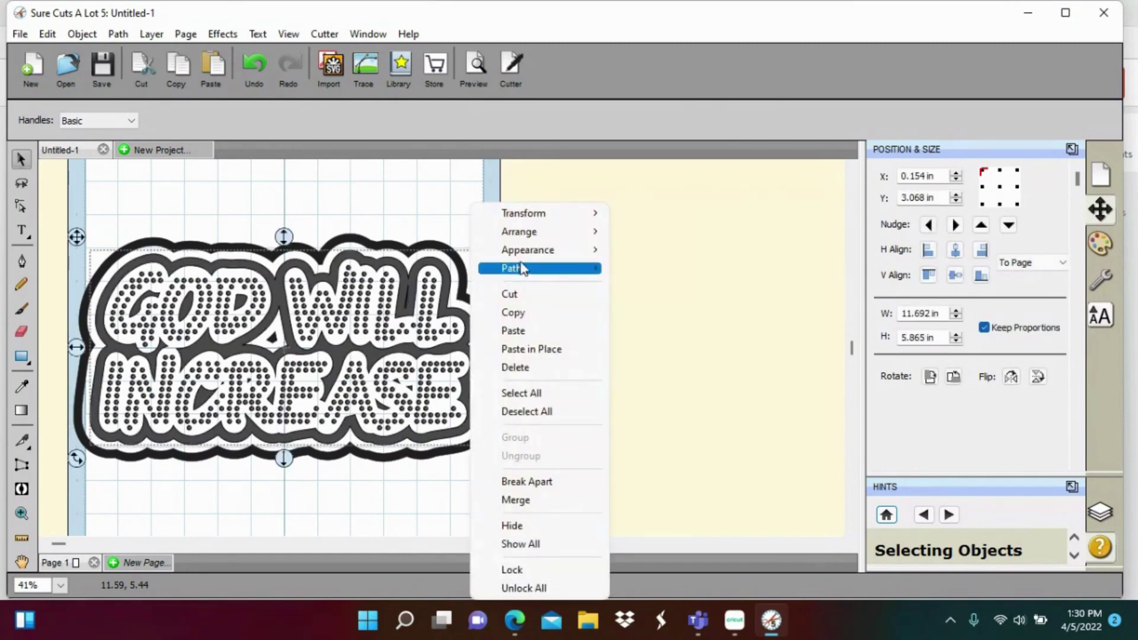
mouse_move(524, 258)
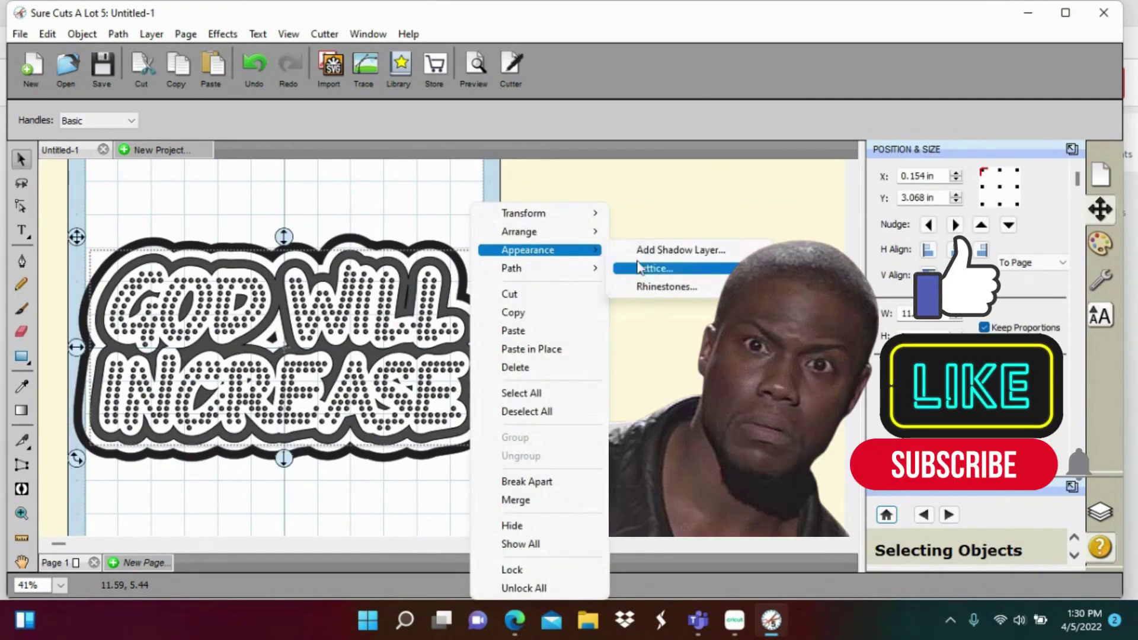
click(660, 288)
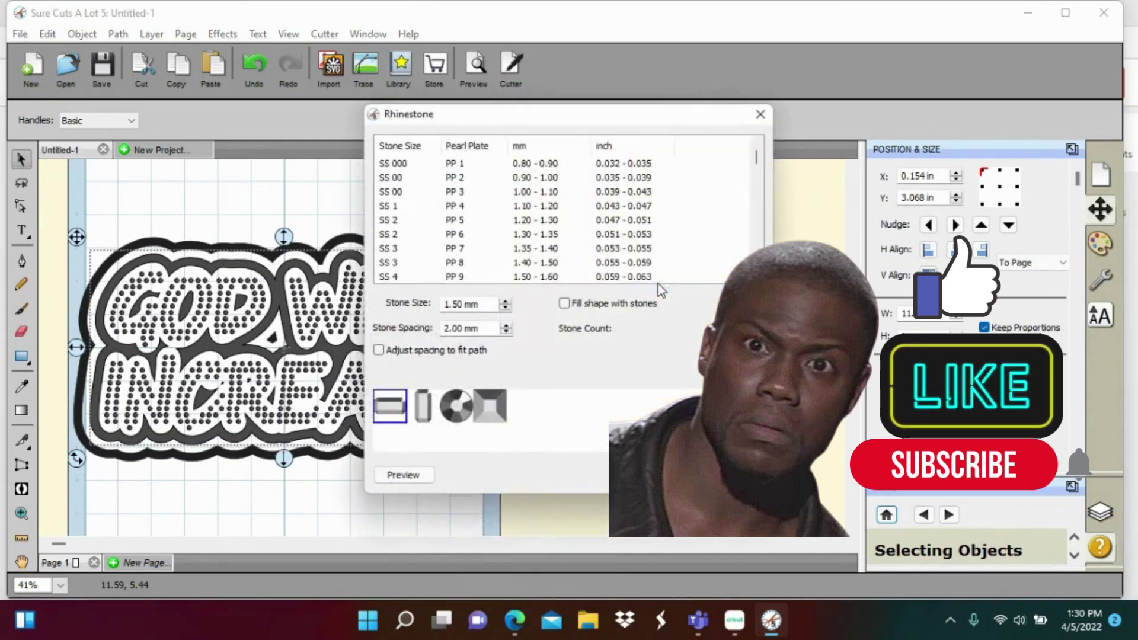
drag(757, 159, 758, 198)
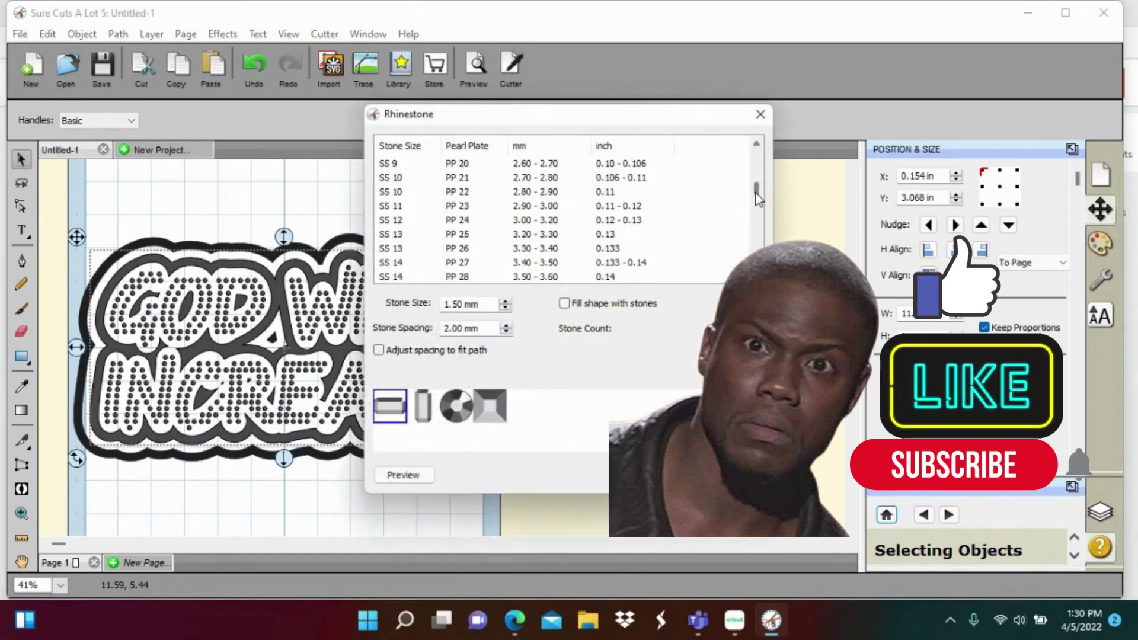
click(391, 249)
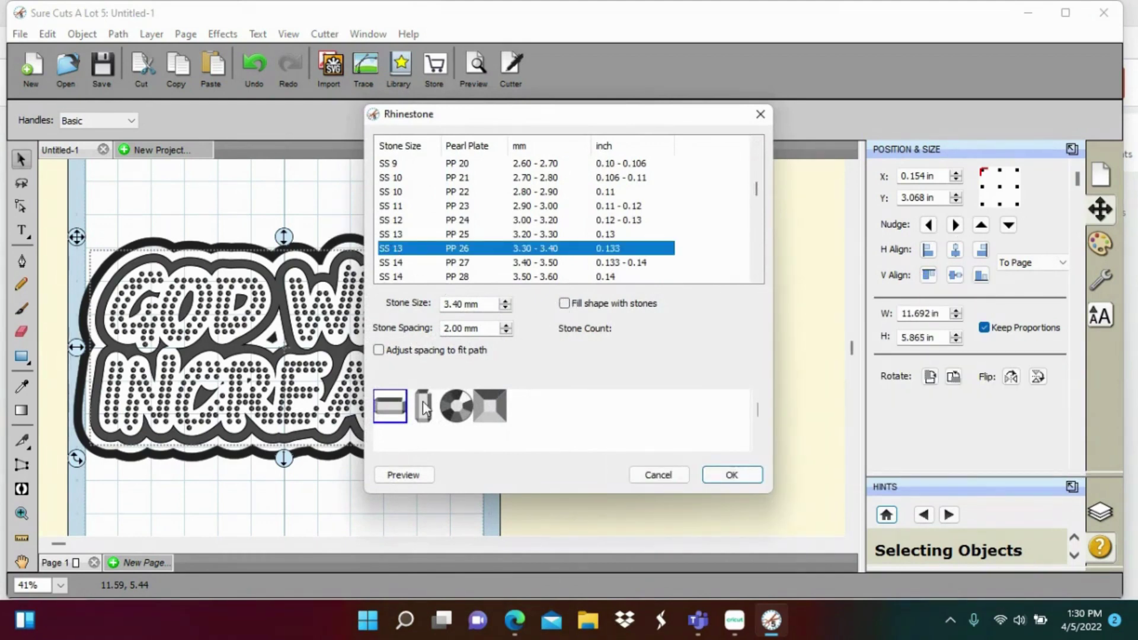
click(454, 408)
click(422, 474)
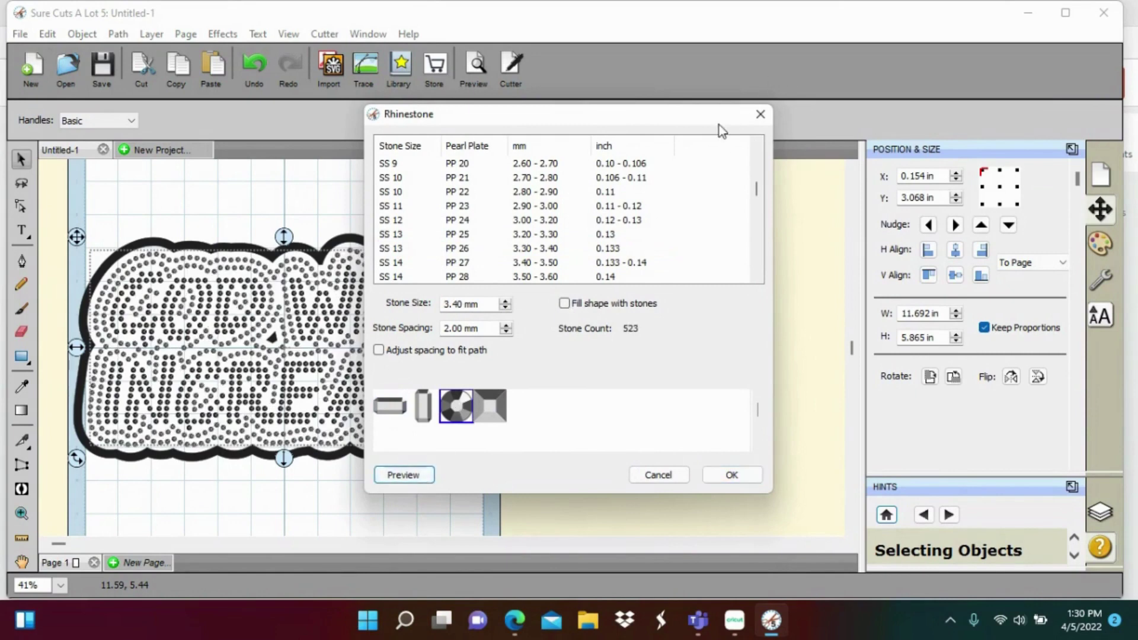
drag(718, 124, 896, 108)
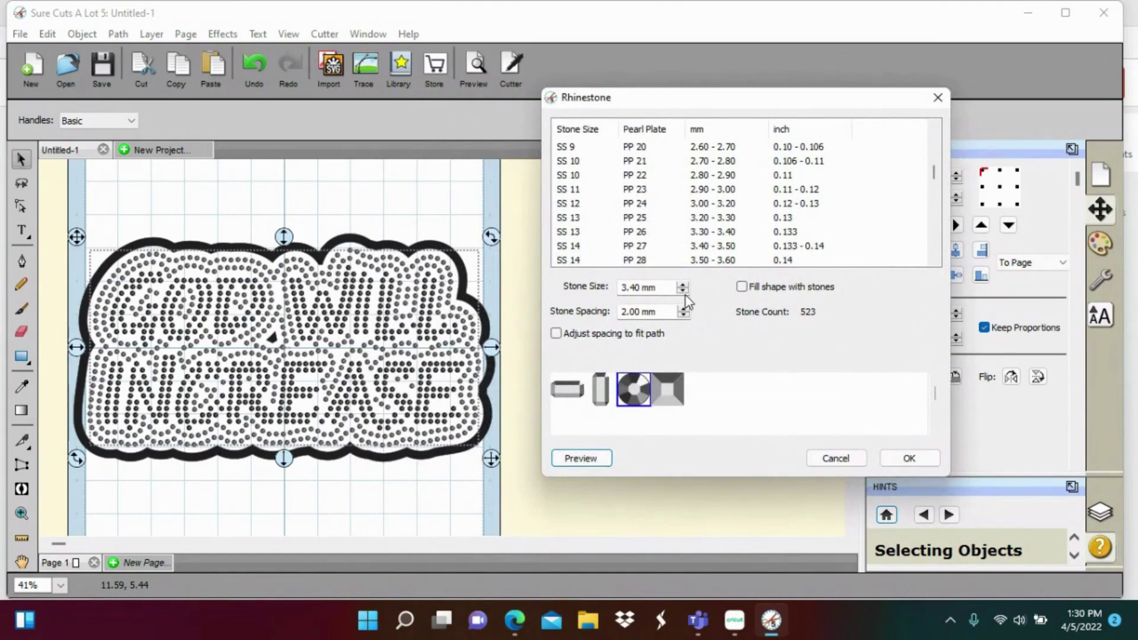
- Reduce the inner outline's stone spacing to 1.20 mm, previewing the result, and apply the rhinestone effect
click(684, 315)
click(684, 315)
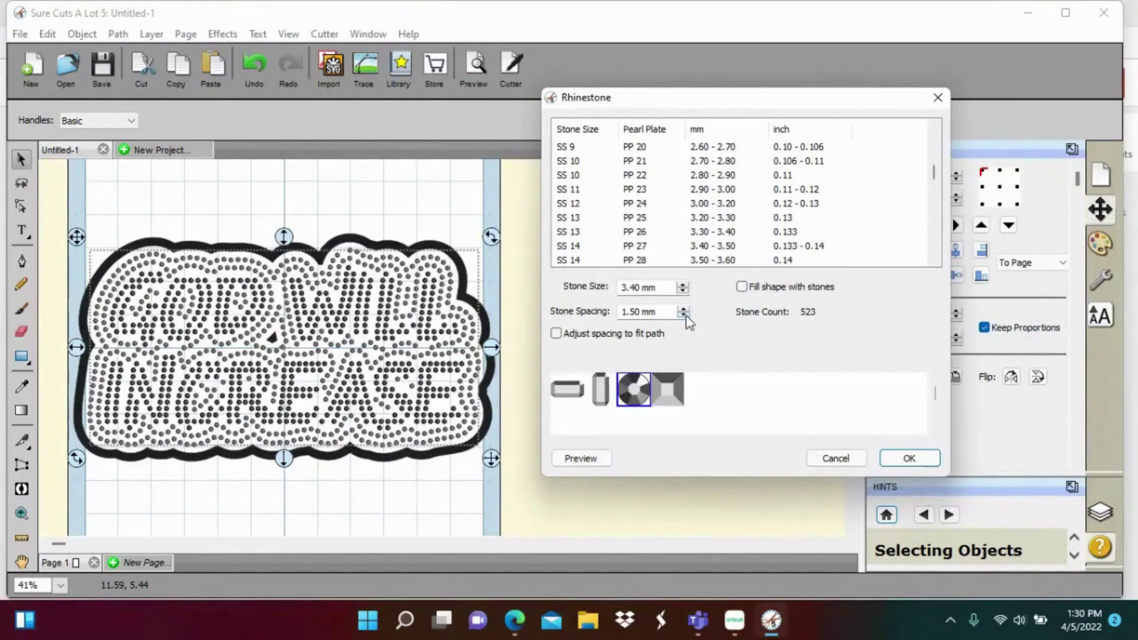
click(589, 462)
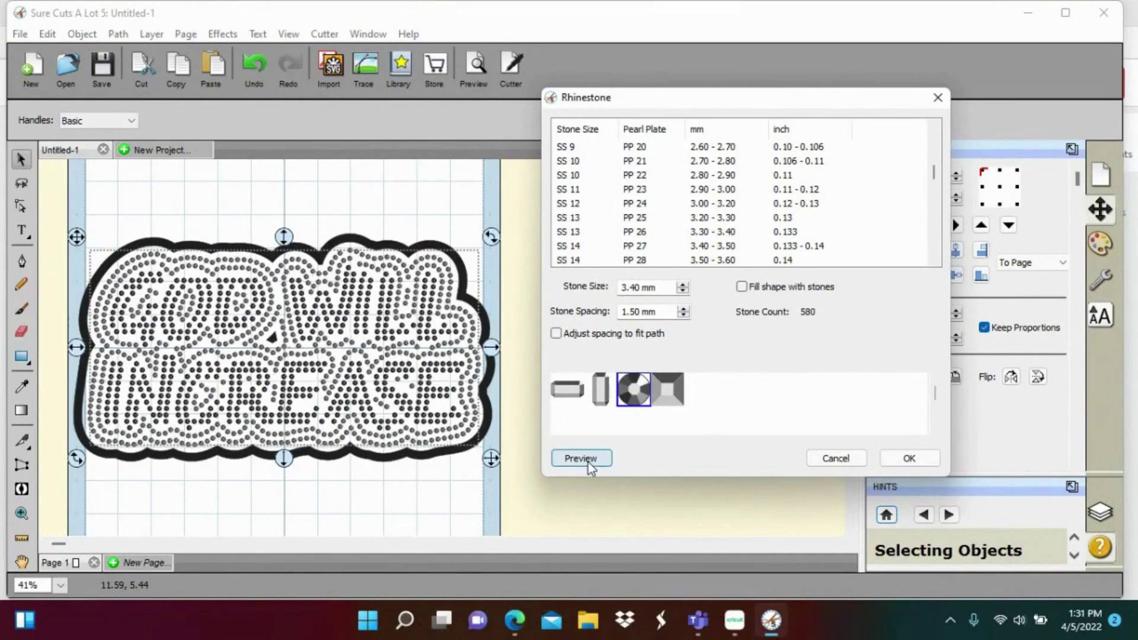
click(685, 316)
click(685, 315)
click(684, 315)
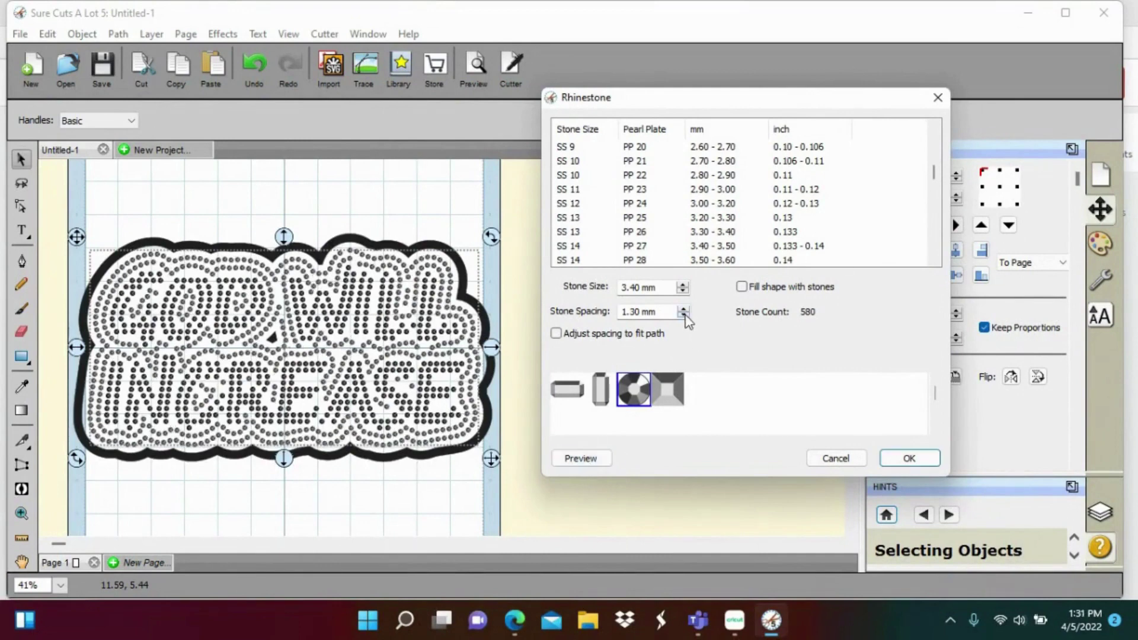
click(572, 459)
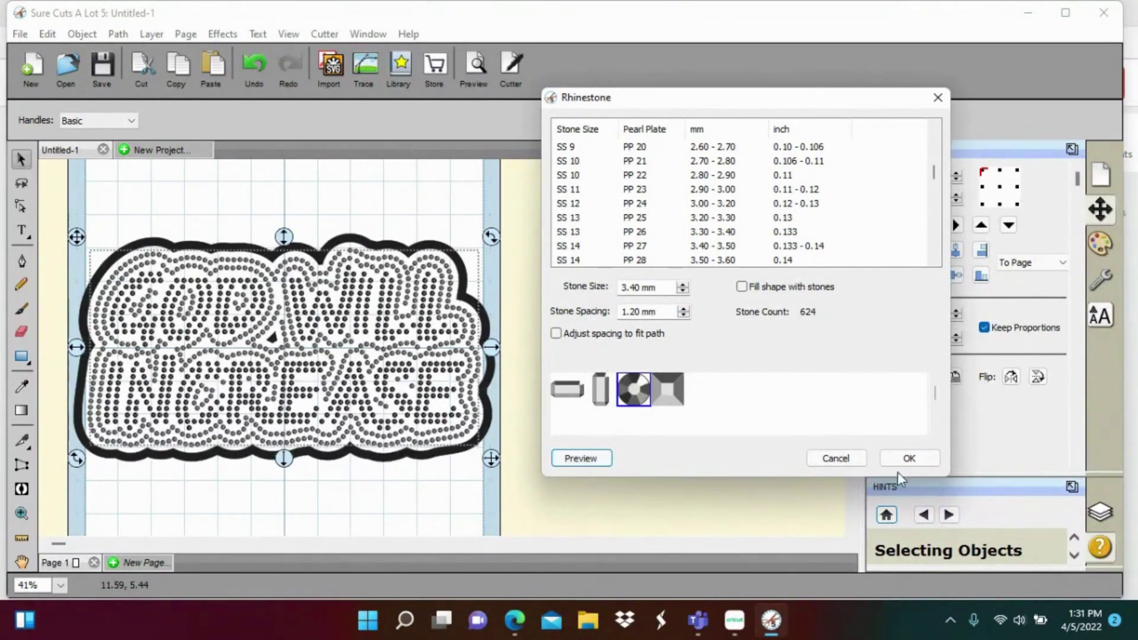
click(909, 459)
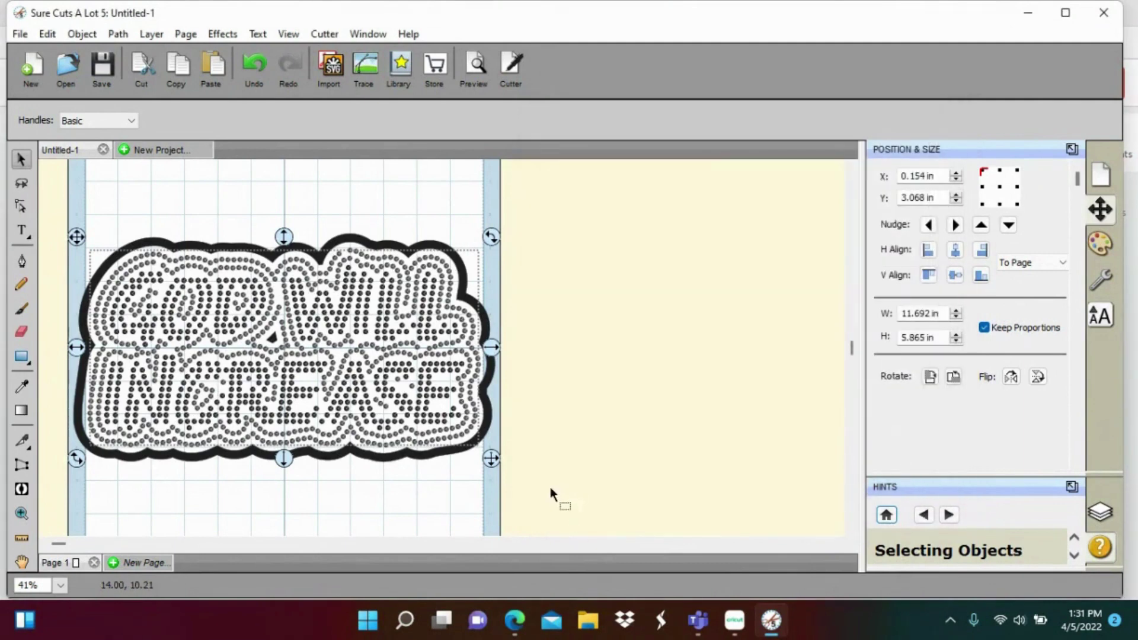
- Convert the outermost shadow outline to round SS 13 (PP 26) rhinestones with 2.00 mm spacing and deselect it
click(485, 396)
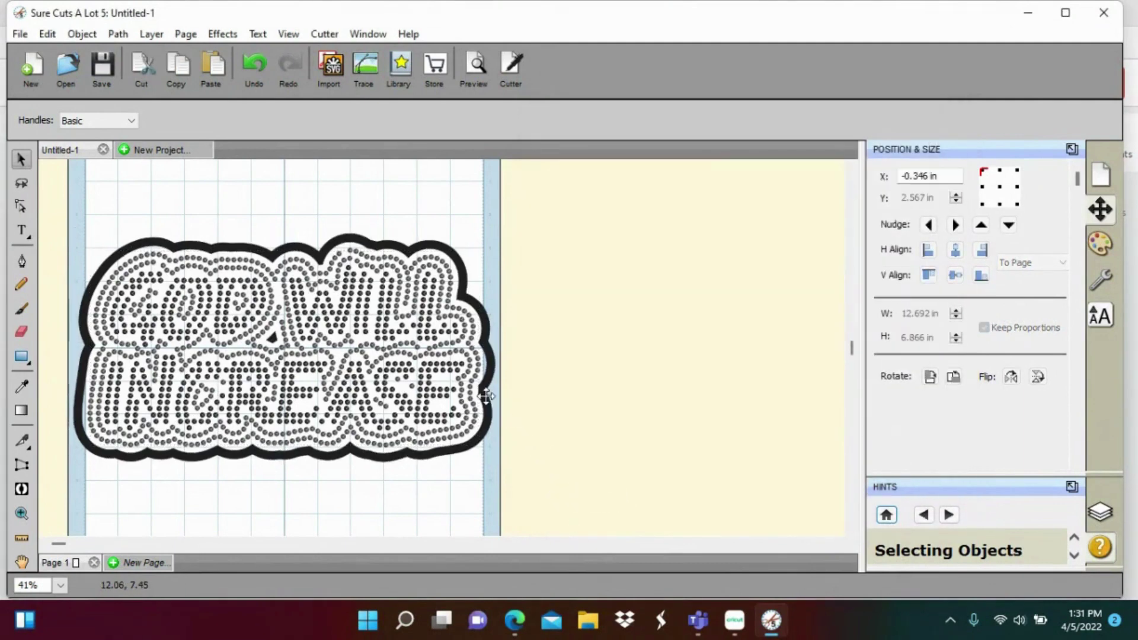
right_click(486, 396)
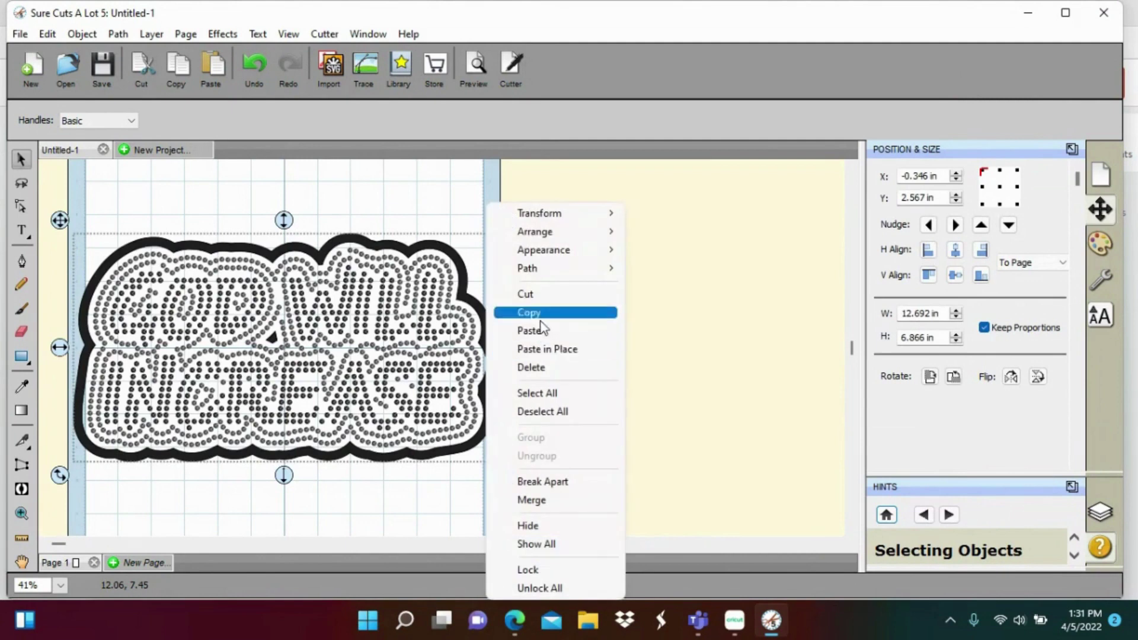
mouse_move(571, 255)
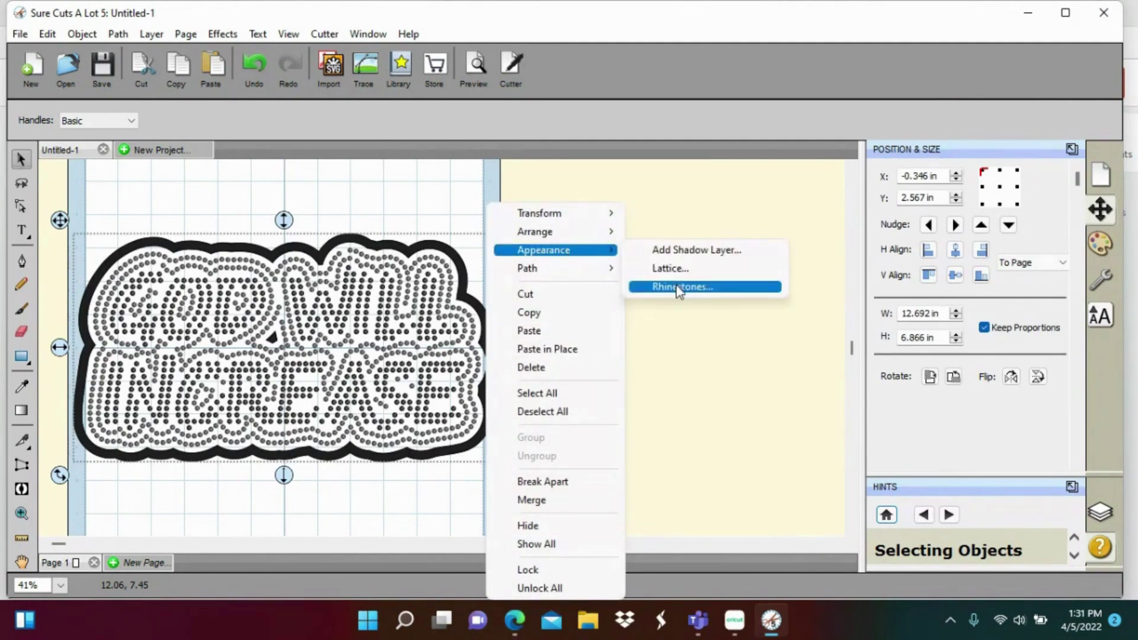
click(679, 288)
drag(564, 113, 763, 117)
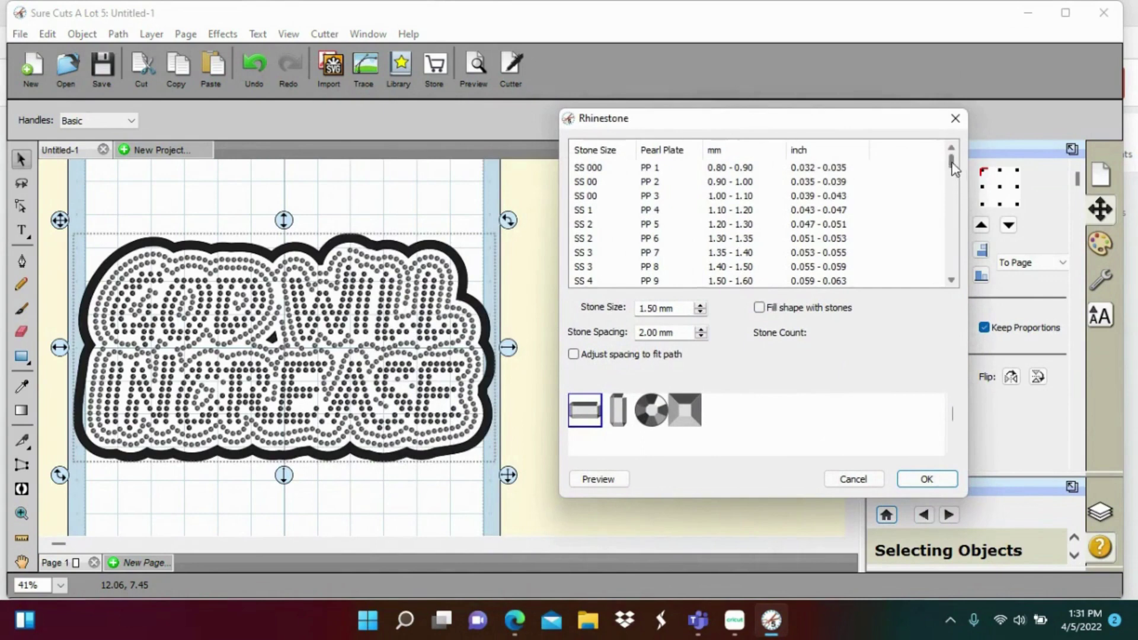
drag(951, 161, 951, 193)
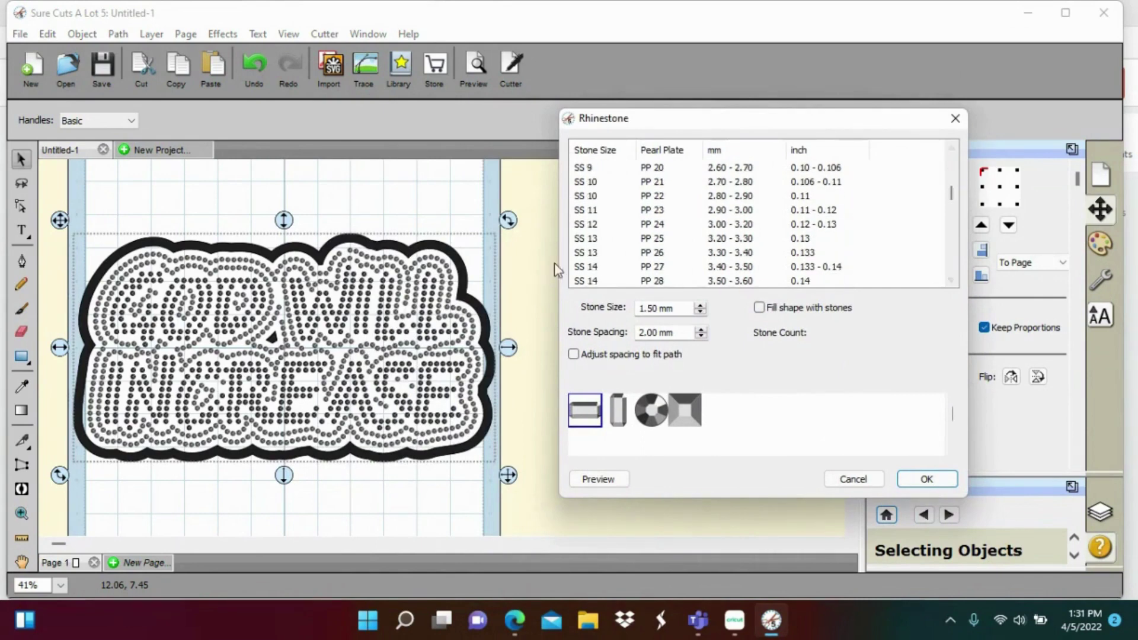
click(578, 254)
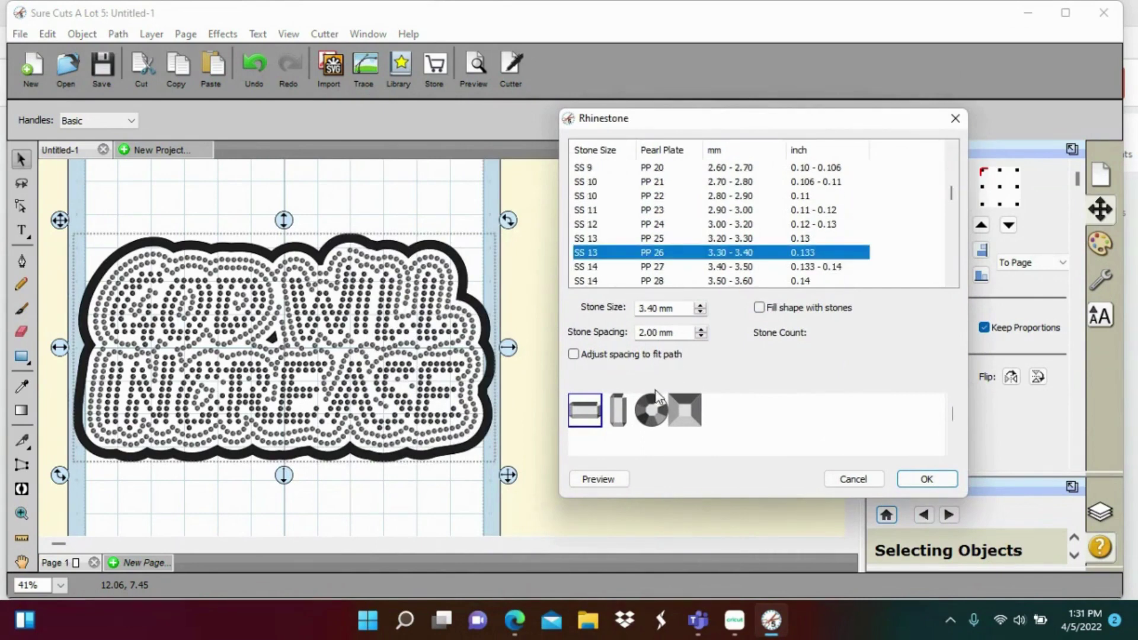
click(655, 415)
click(606, 482)
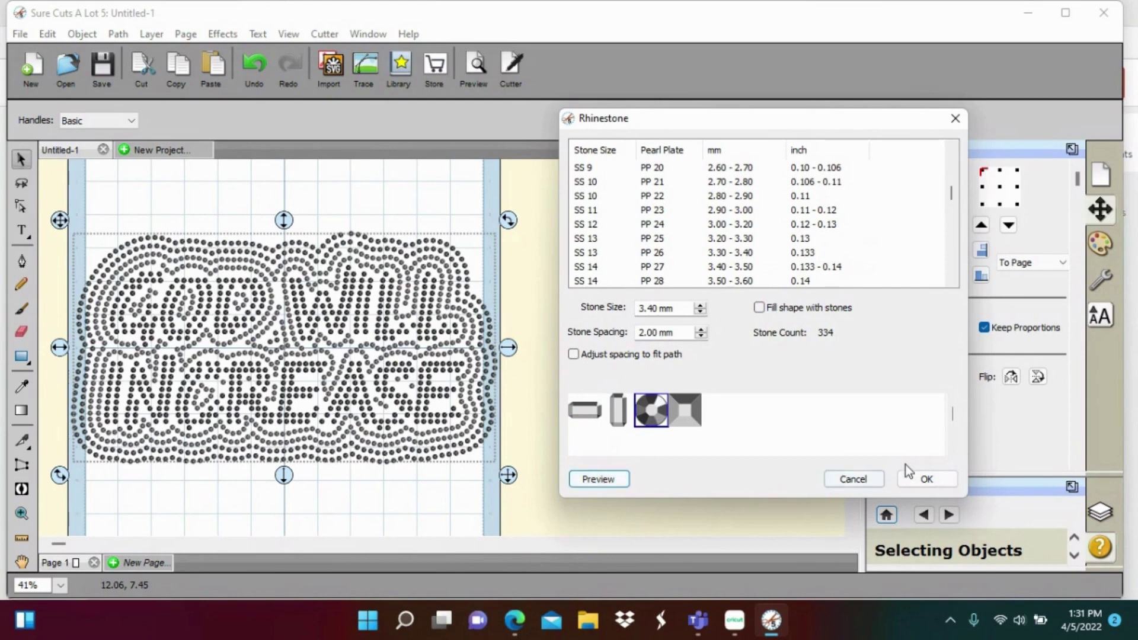
click(921, 480)
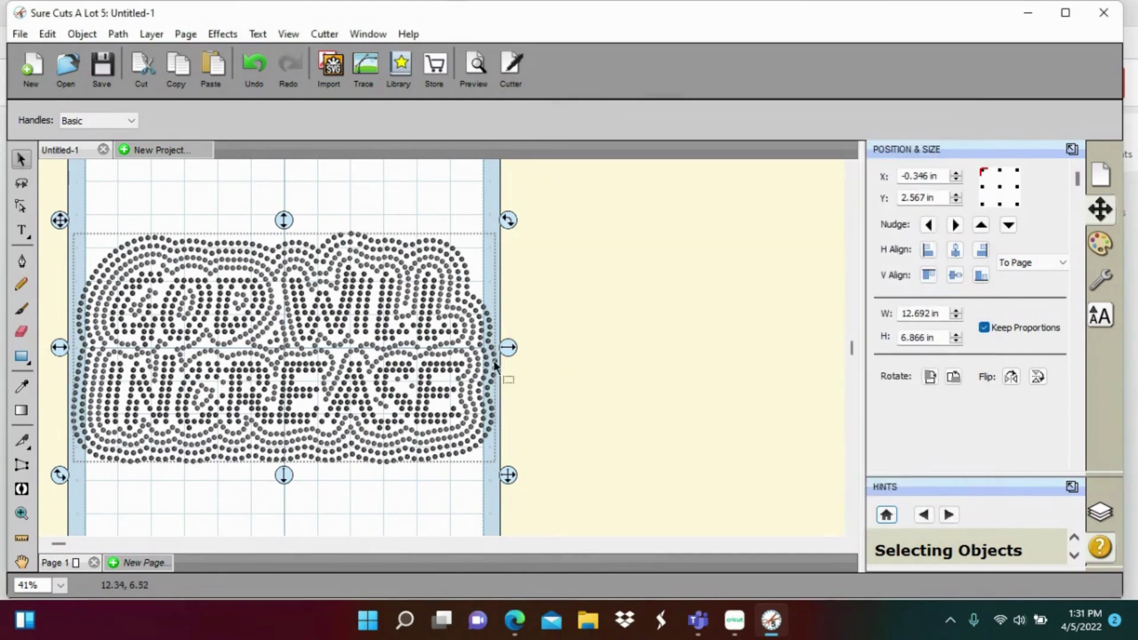
click(690, 358)
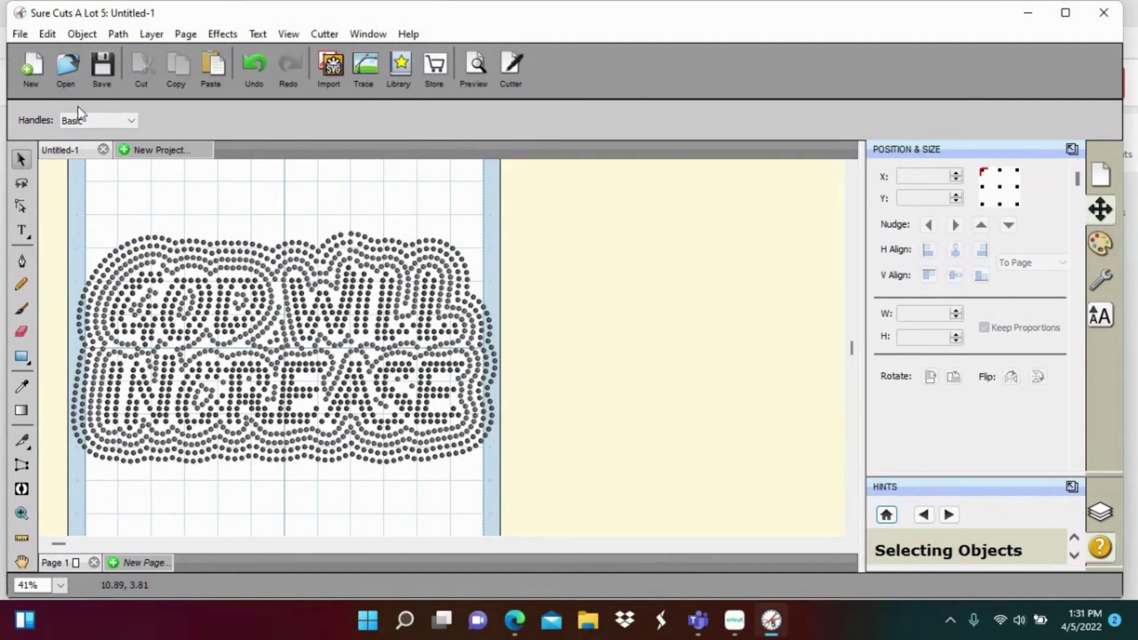
- Select all the rhinestone layers and merge them into a single object
click(22, 35)
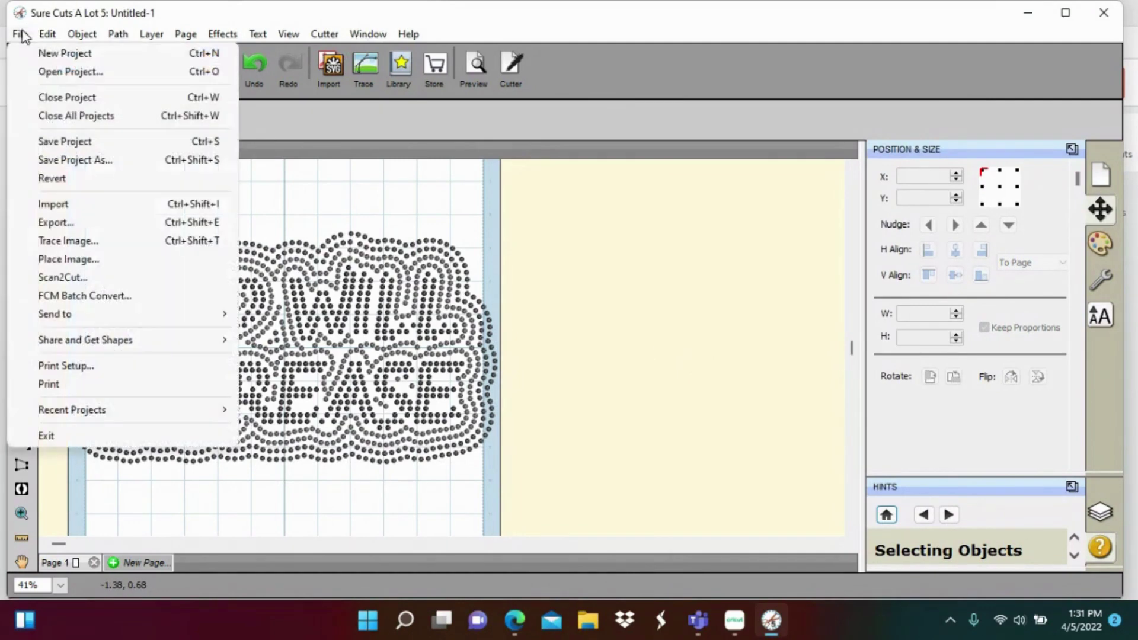
click(18, 34)
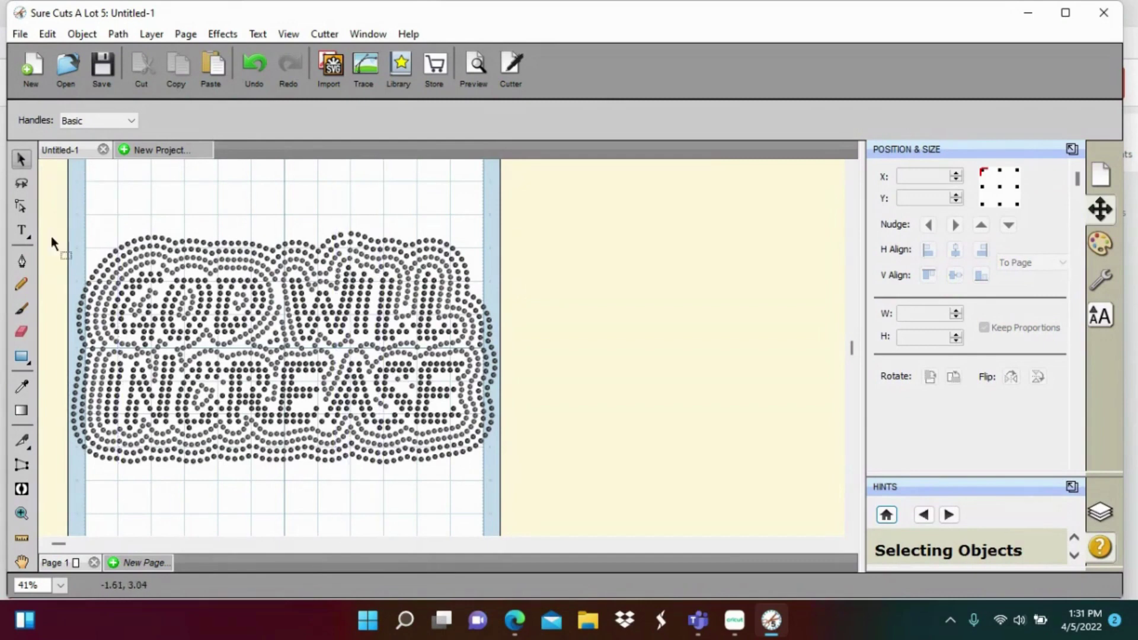
drag(65, 214, 528, 521)
click(529, 520)
click(47, 33)
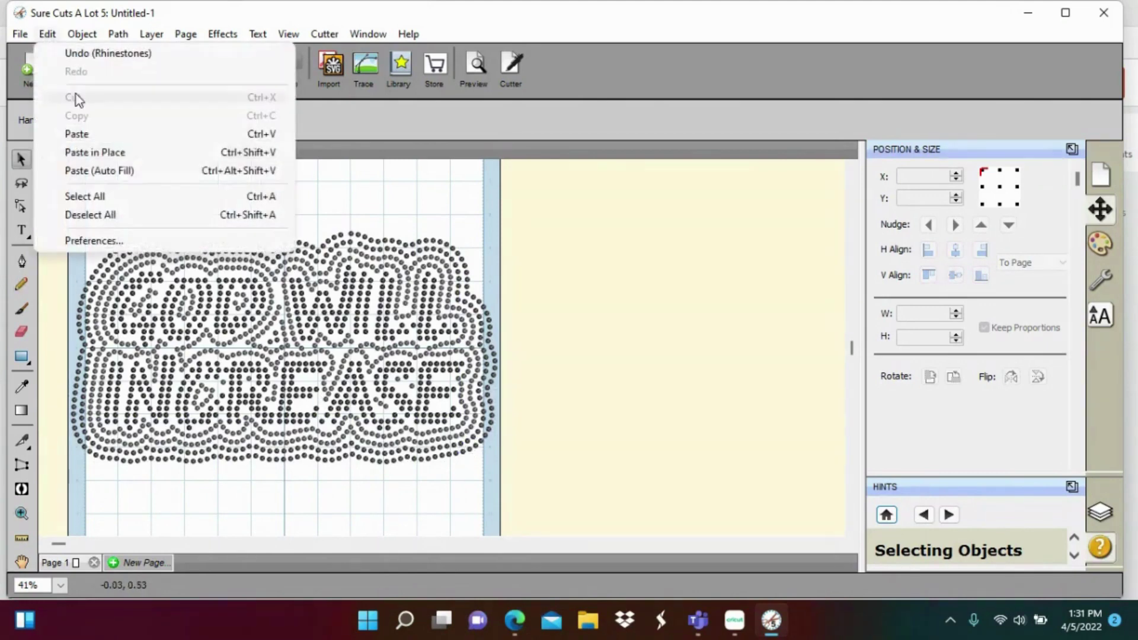
click(112, 196)
right_click(113, 197)
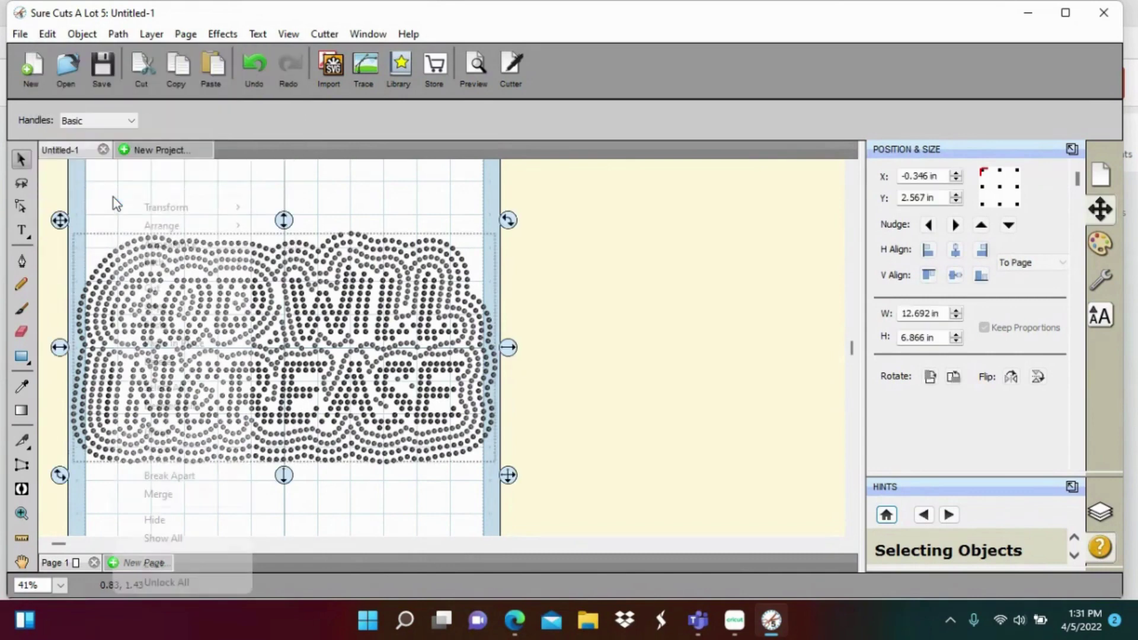
click(174, 496)
click(173, 500)
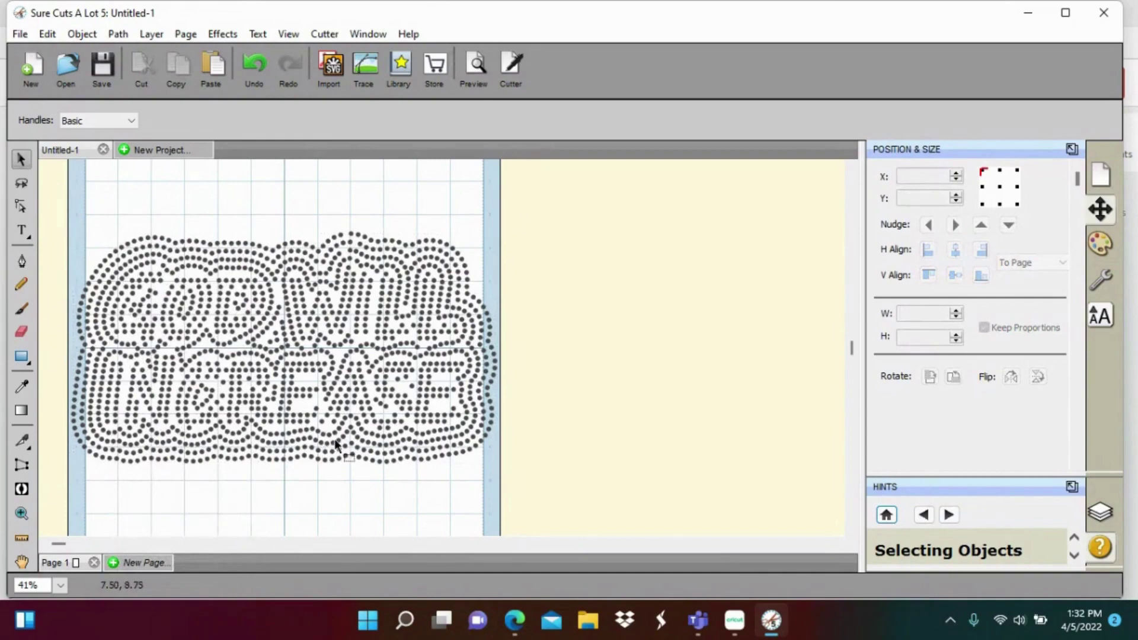
- Shift the merged rhinestone design slightly on the mat, and undo both the move and the merge
drag(333, 439, 499, 385)
click(344, 407)
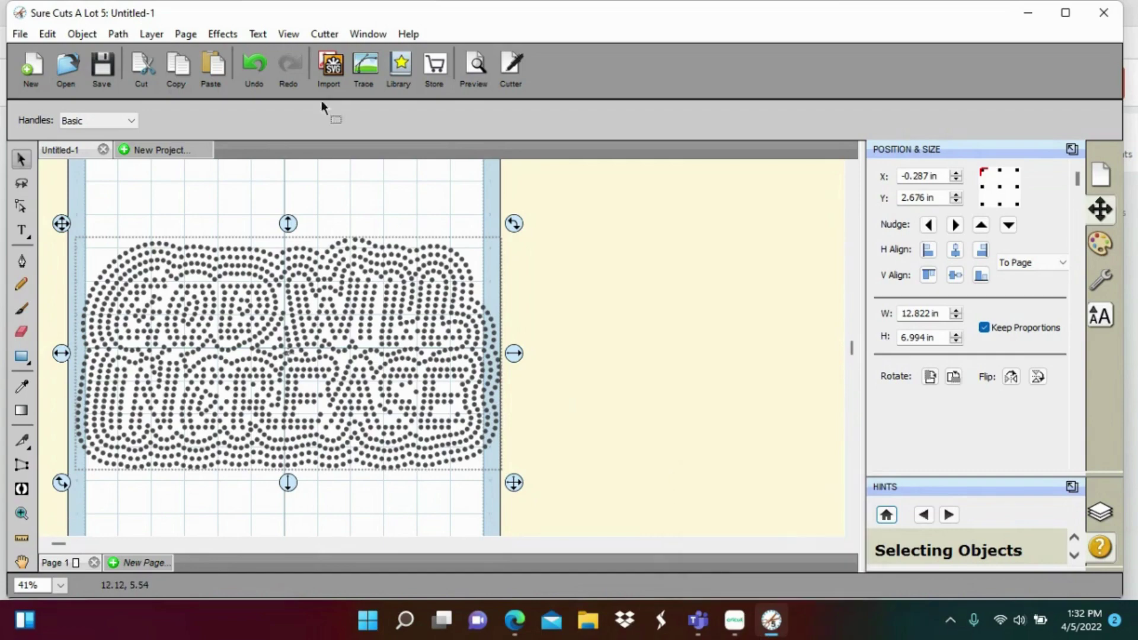
click(263, 62)
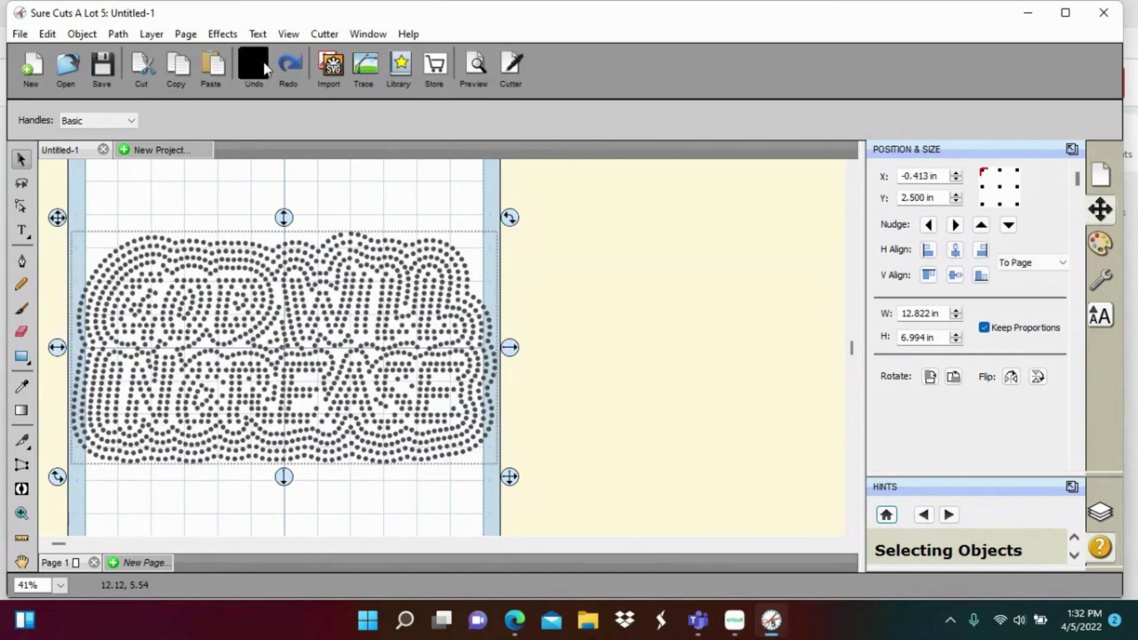
click(263, 62)
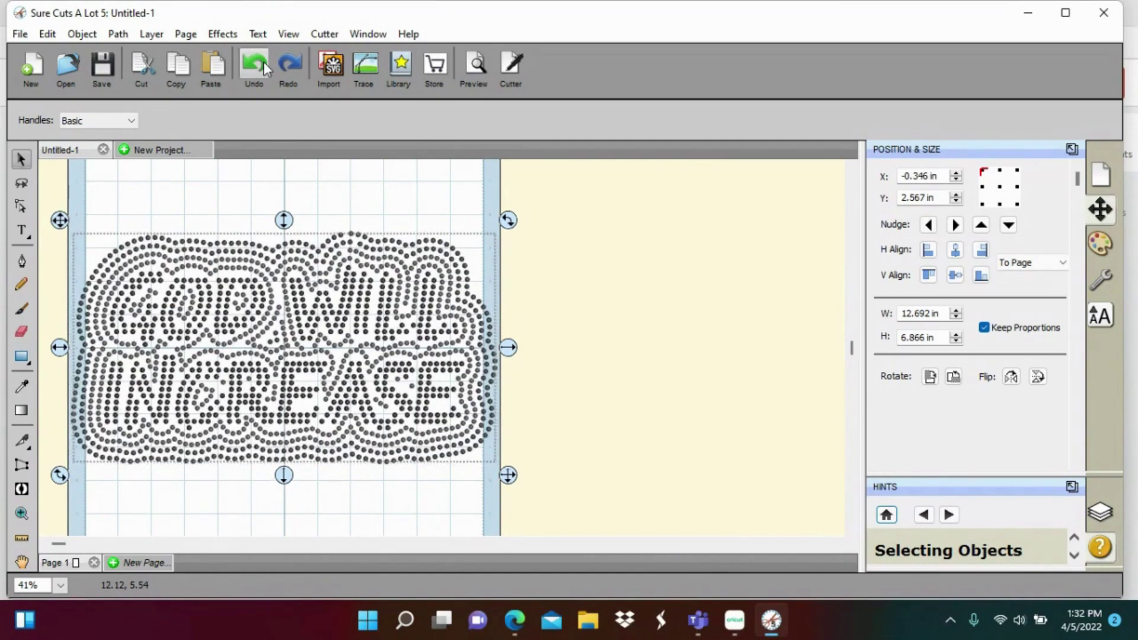
click(264, 62)
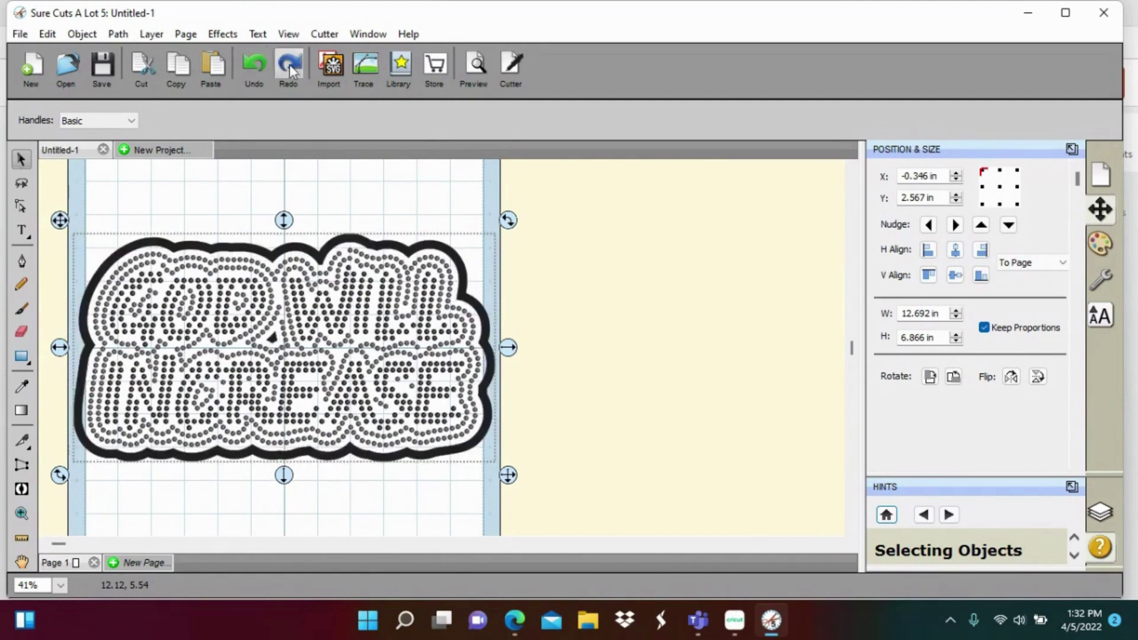
click(292, 64)
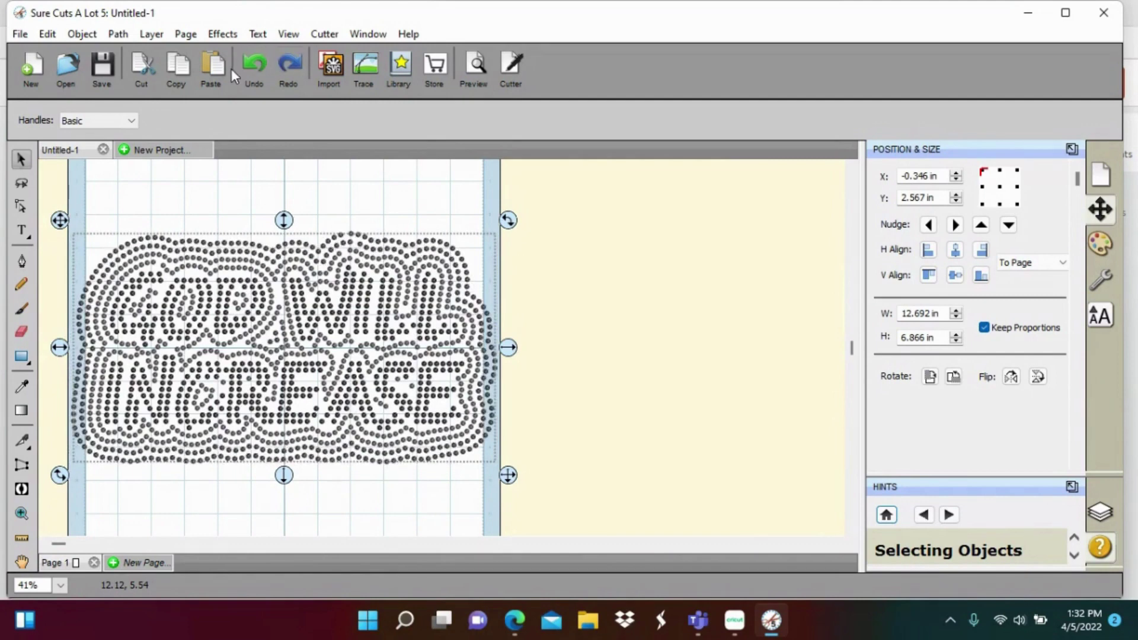
- Undo the rhinestone effects on both shadow outlines, keep the GOD WILL INCREASE text as rhinestones, and clear the selection
click(247, 68)
click(246, 67)
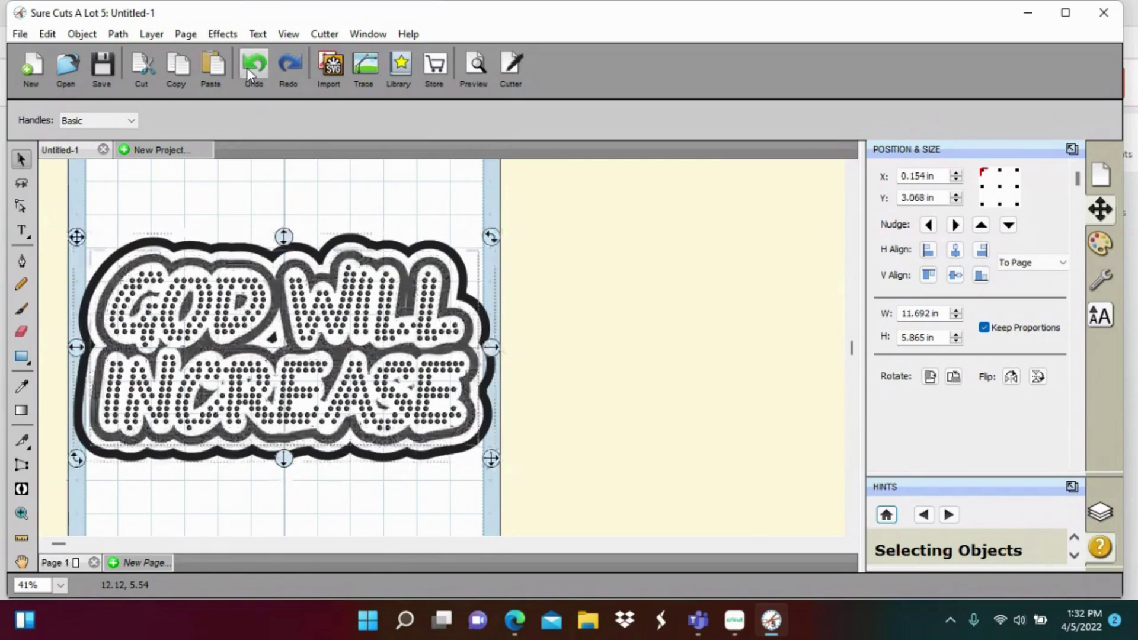
click(247, 68)
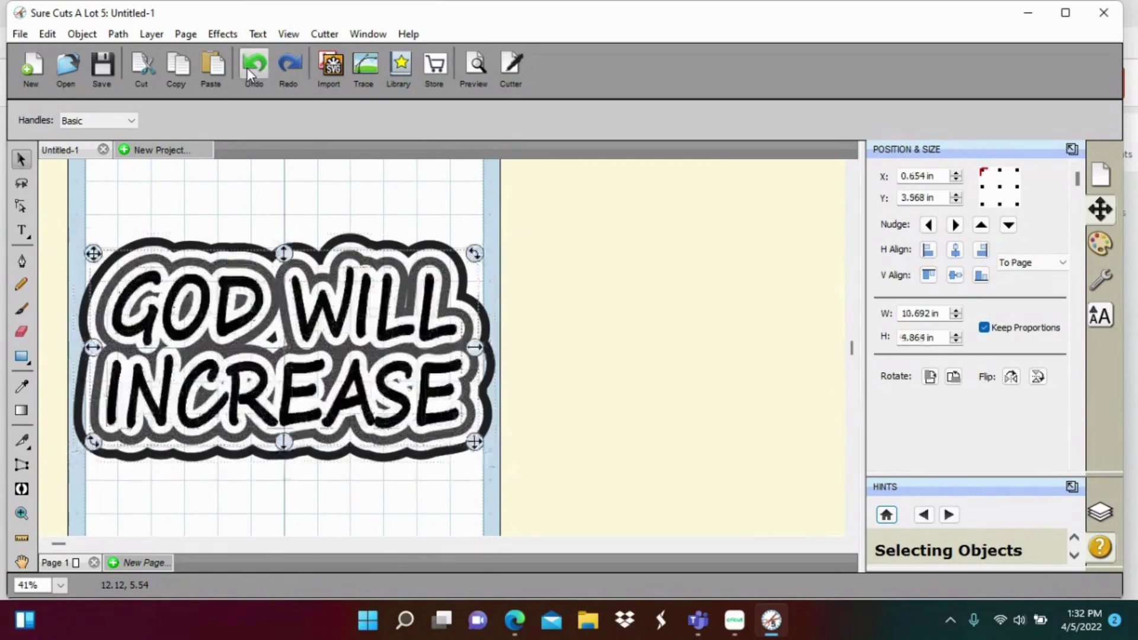
click(296, 59)
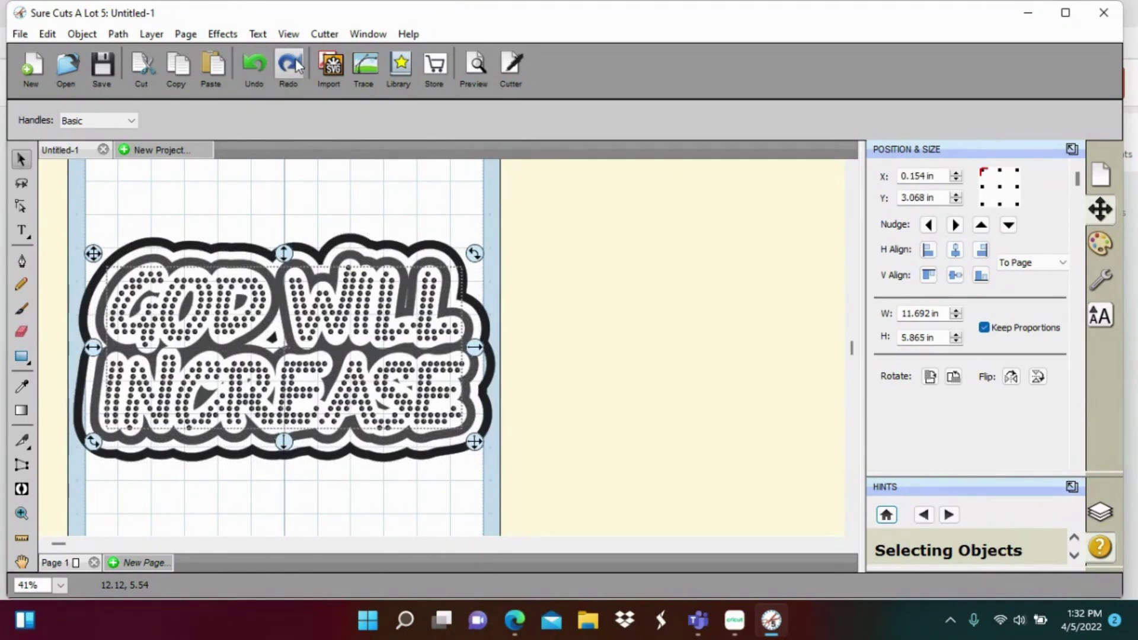
click(295, 58)
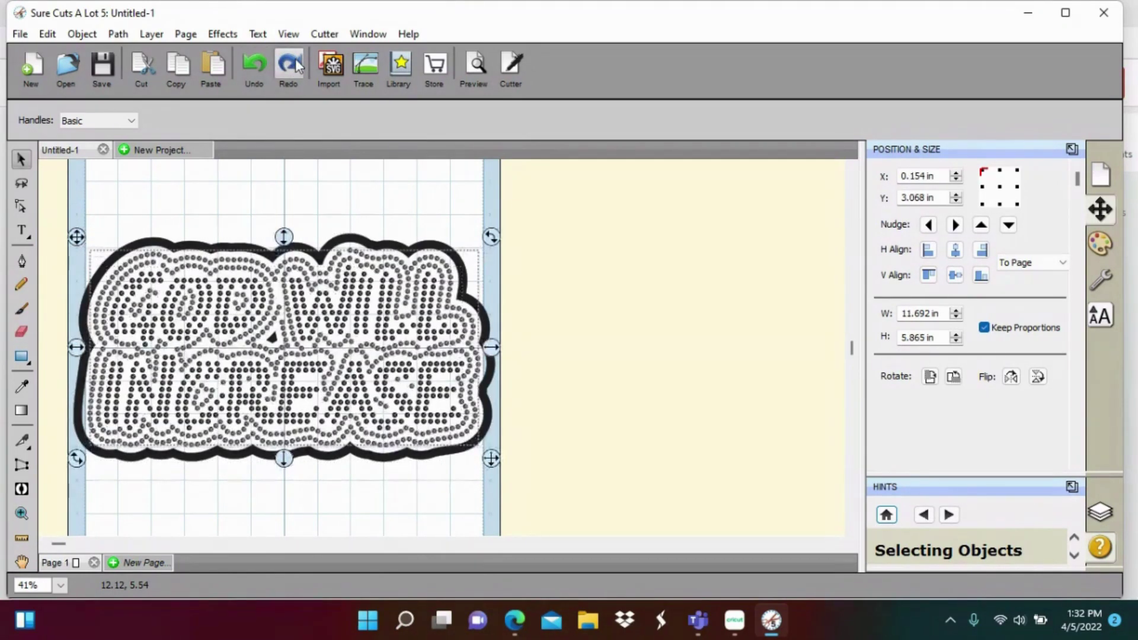
click(251, 67)
click(621, 272)
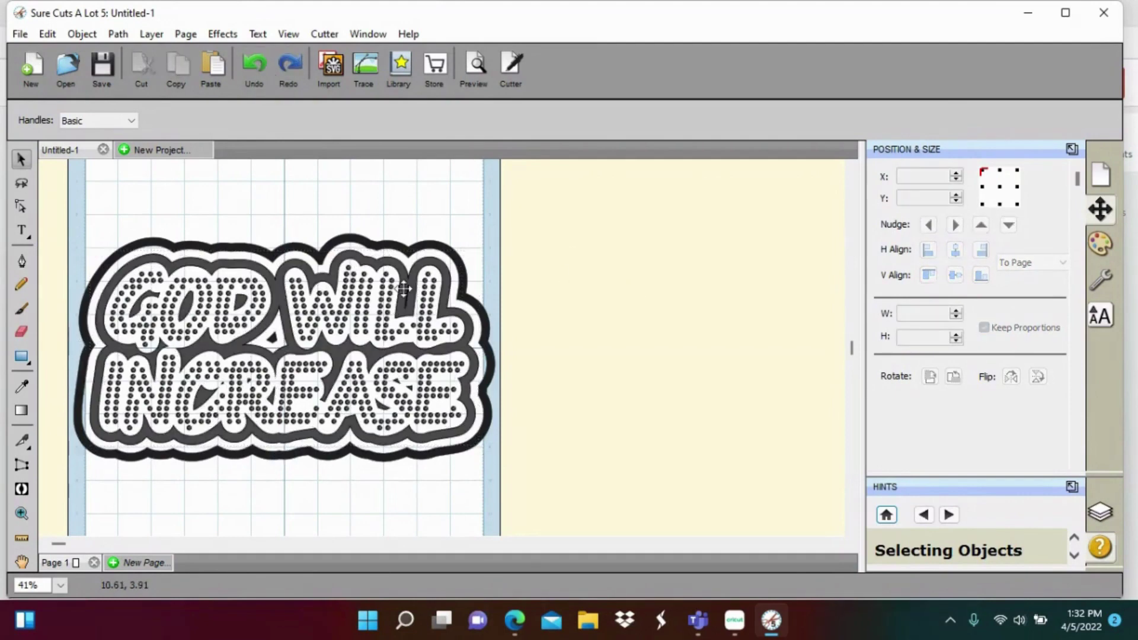
- Convert the outermost shadow outline to round SS 13 (PP 26) rhinestones with 2.00 mm spacing, previewing the stones before applying
click(439, 244)
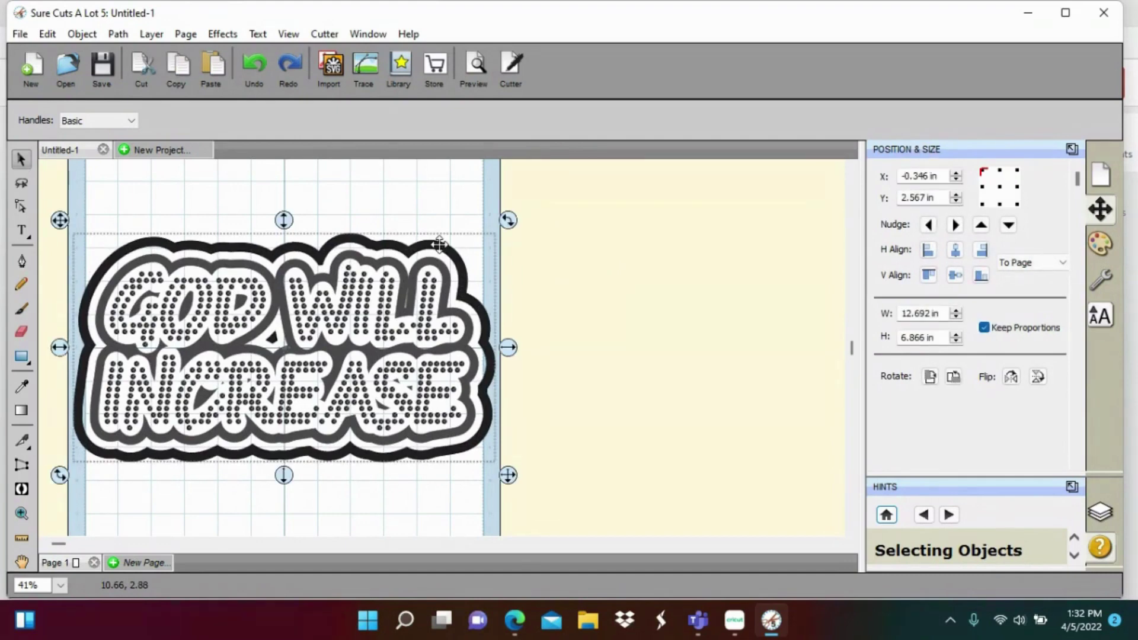
right_click(439, 244)
mouse_move(508, 246)
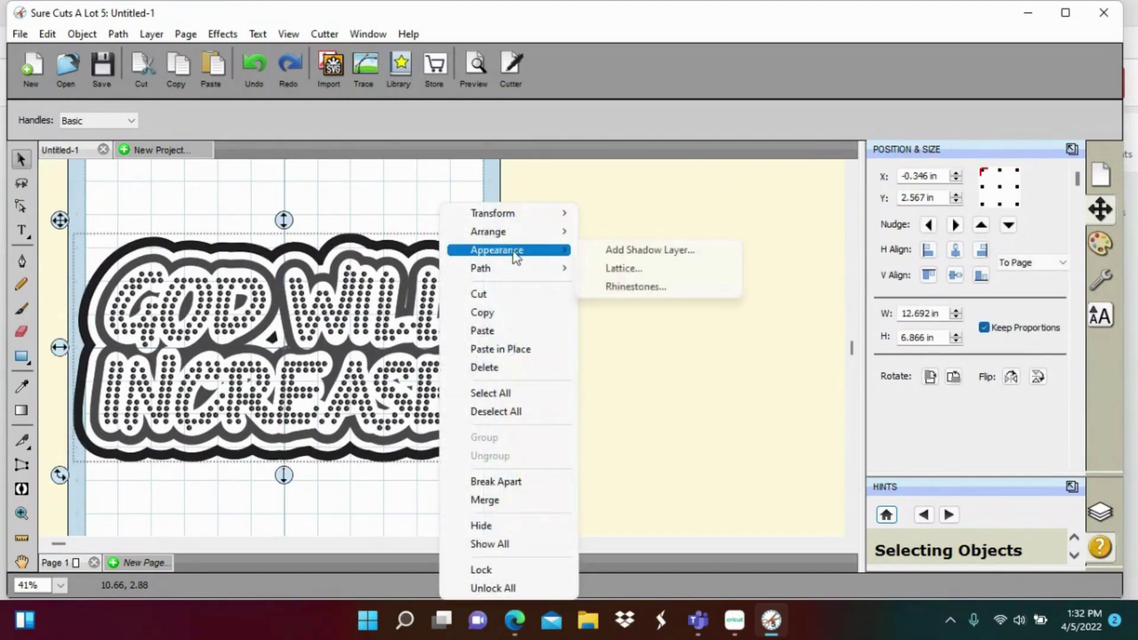
click(589, 282)
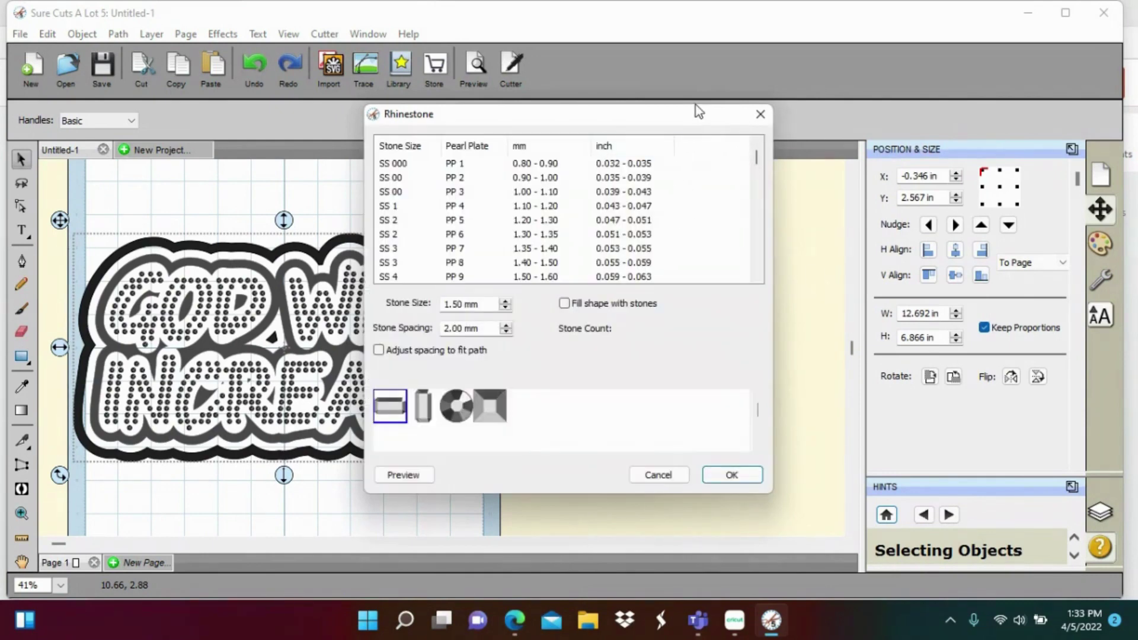
drag(696, 105, 867, 87)
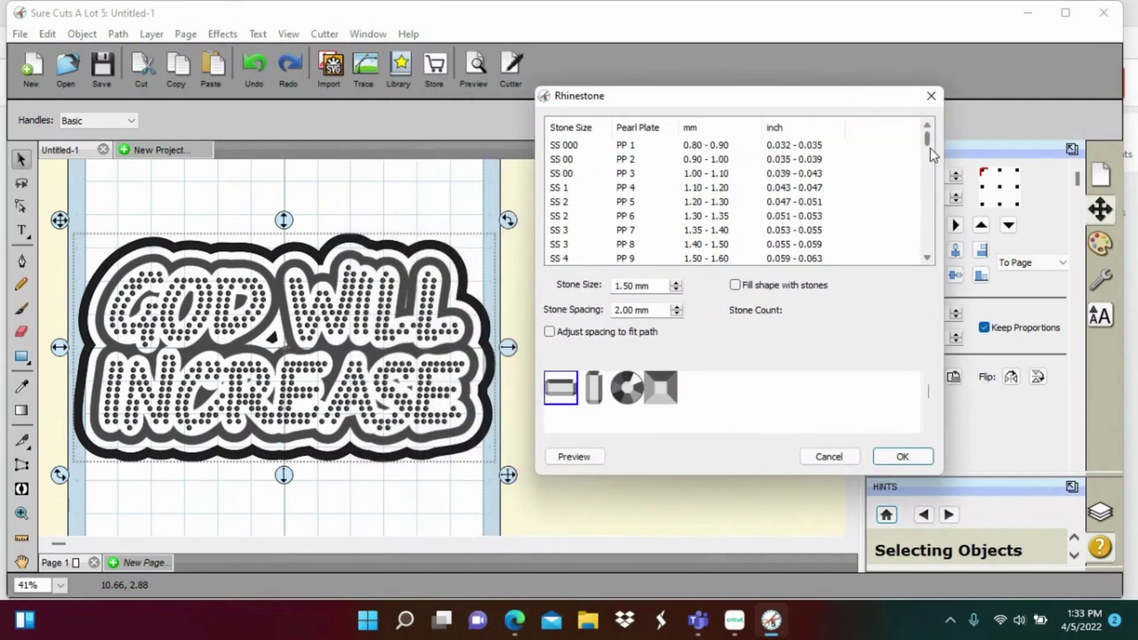
drag(930, 148, 932, 181)
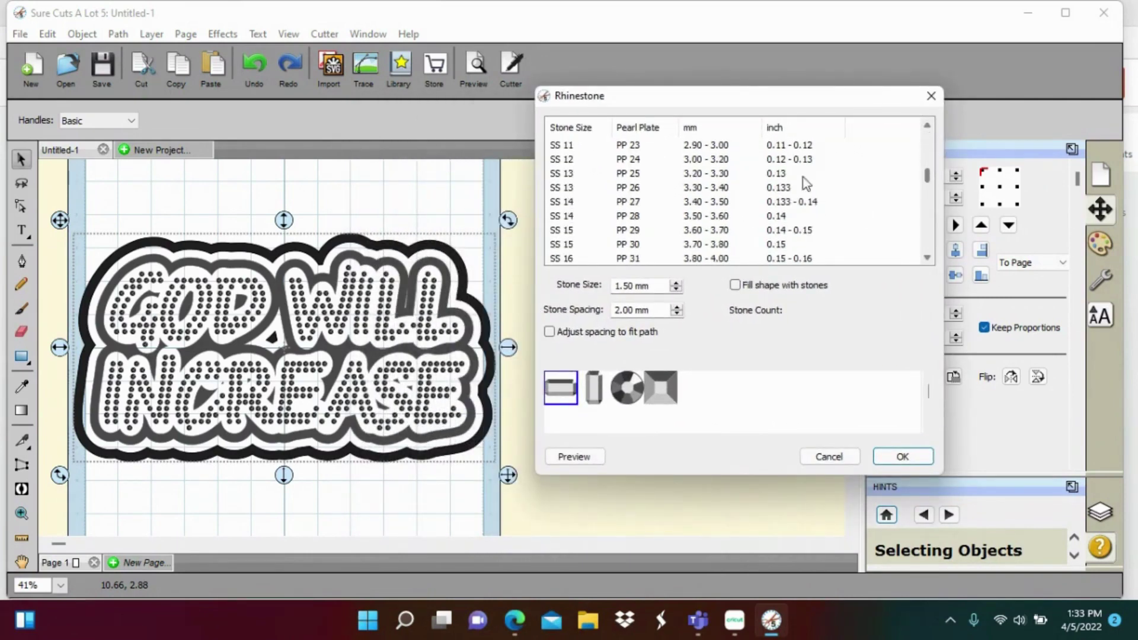
click(555, 189)
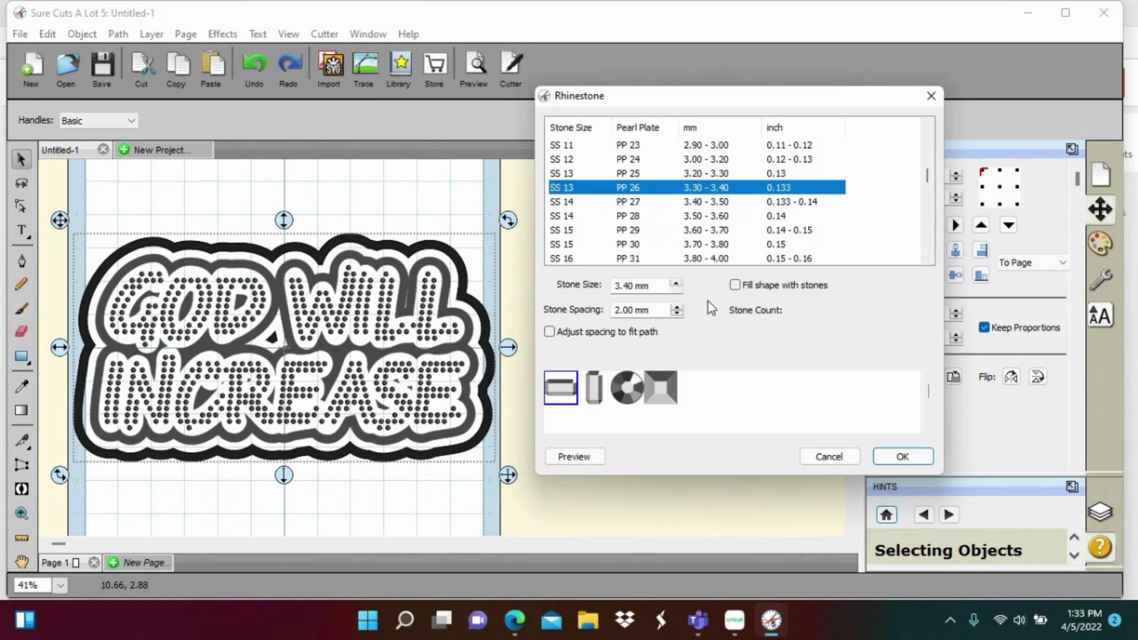
click(627, 388)
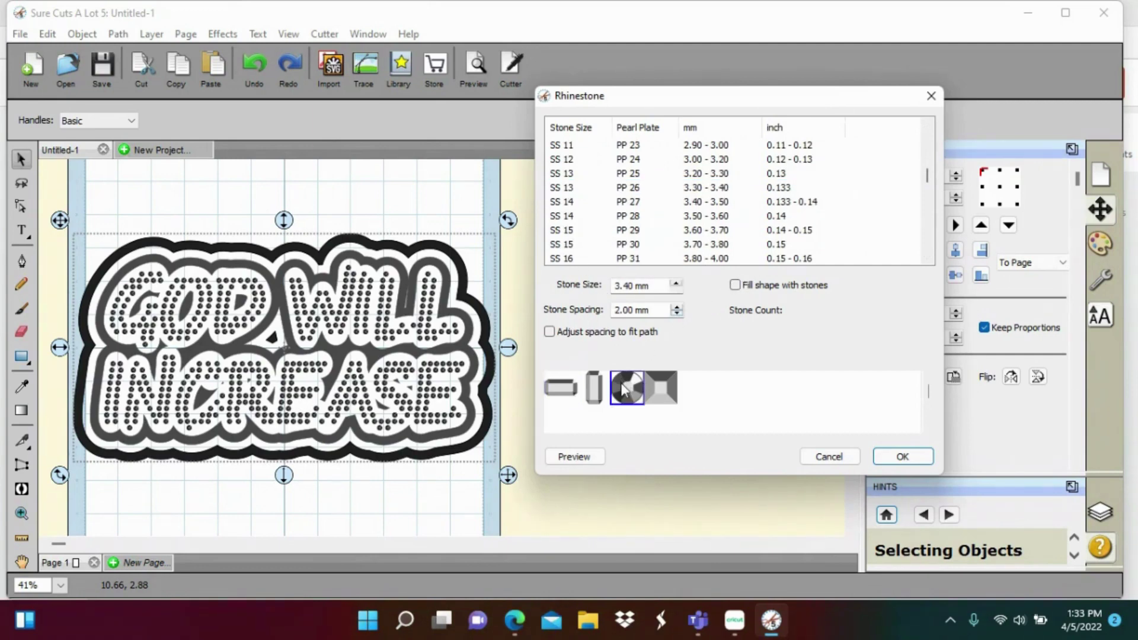
click(596, 458)
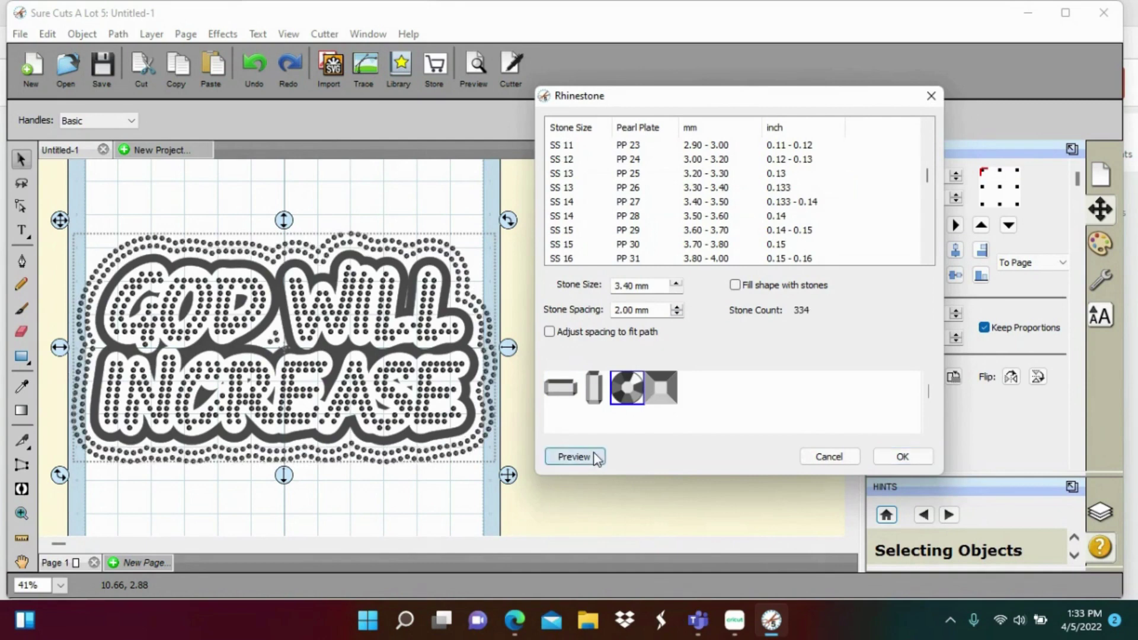
click(904, 457)
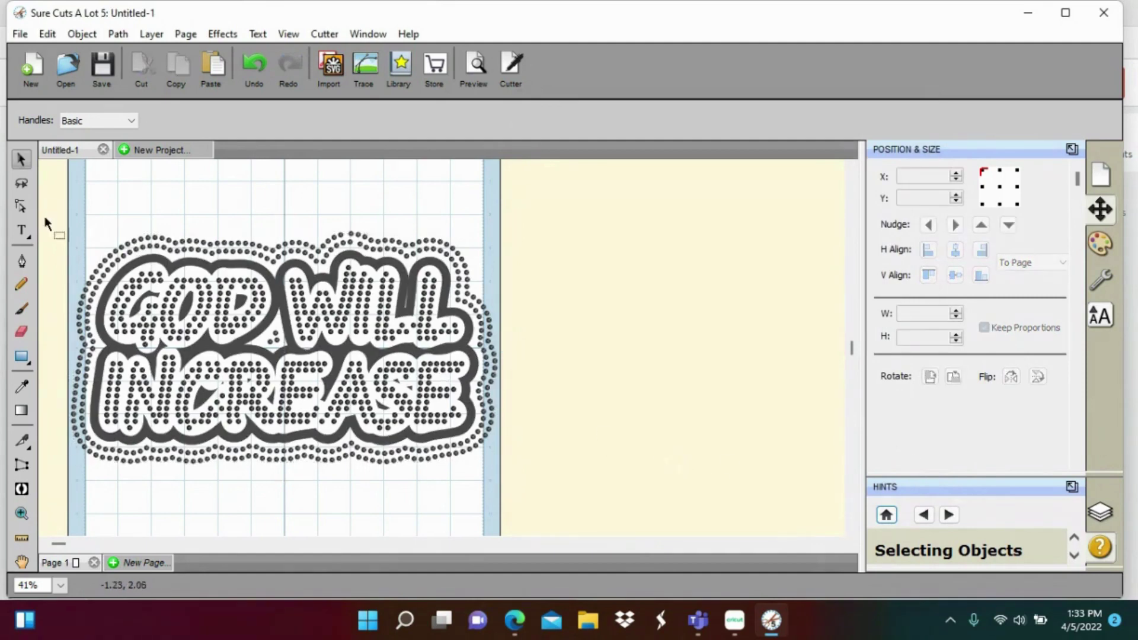
- Select the rhinestone text together with the outer rhinestone outline and merge them into one object
click(150, 242)
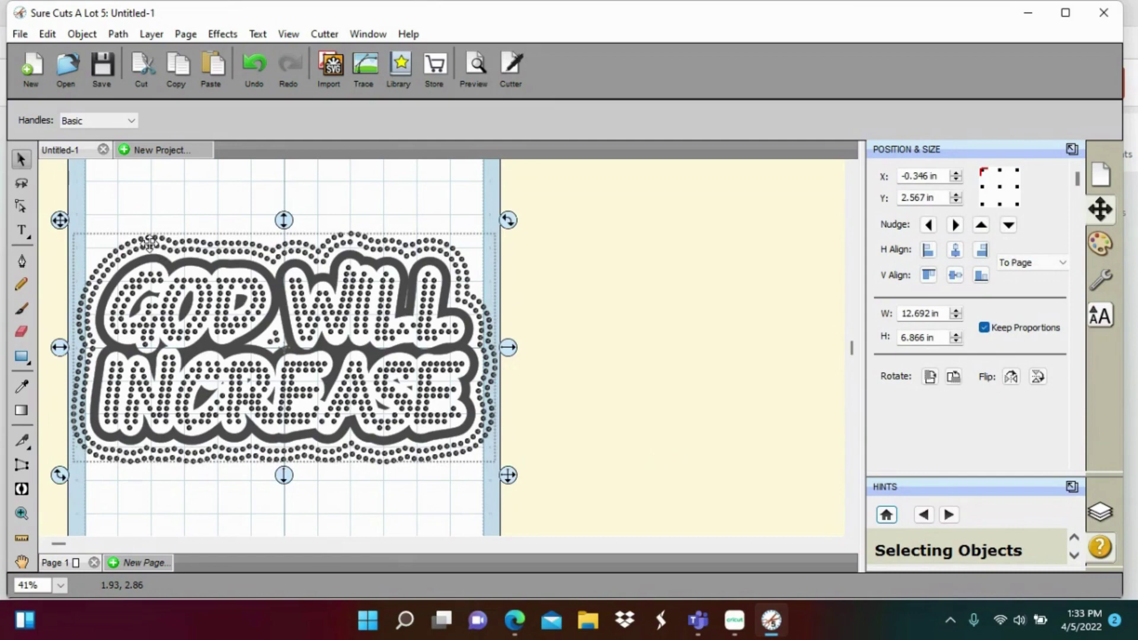
right_click(239, 282)
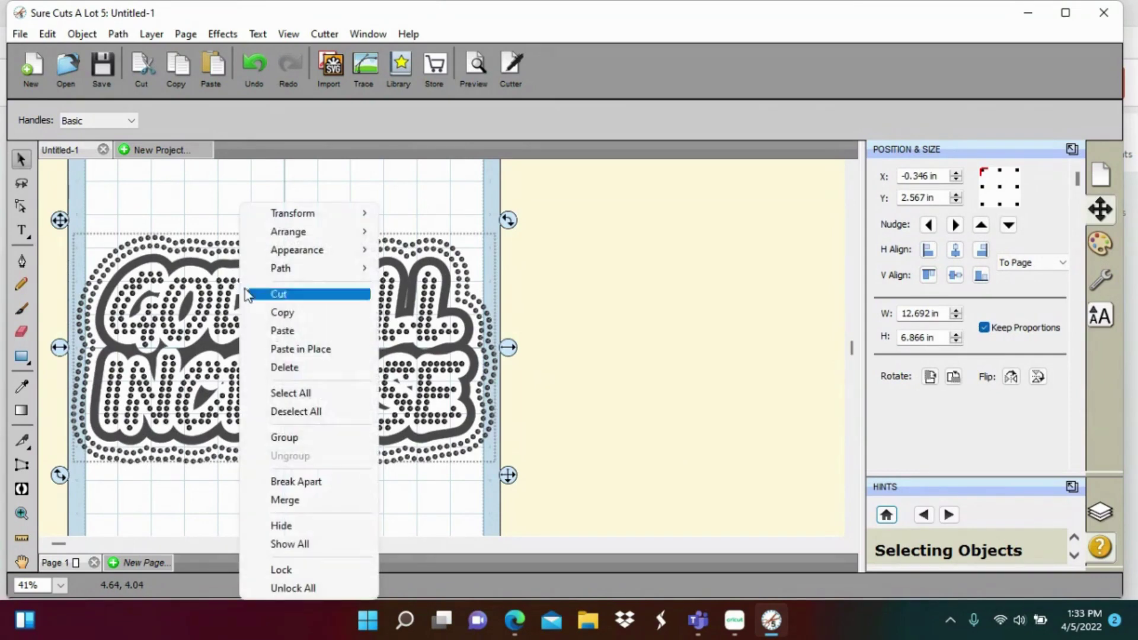
click(294, 502)
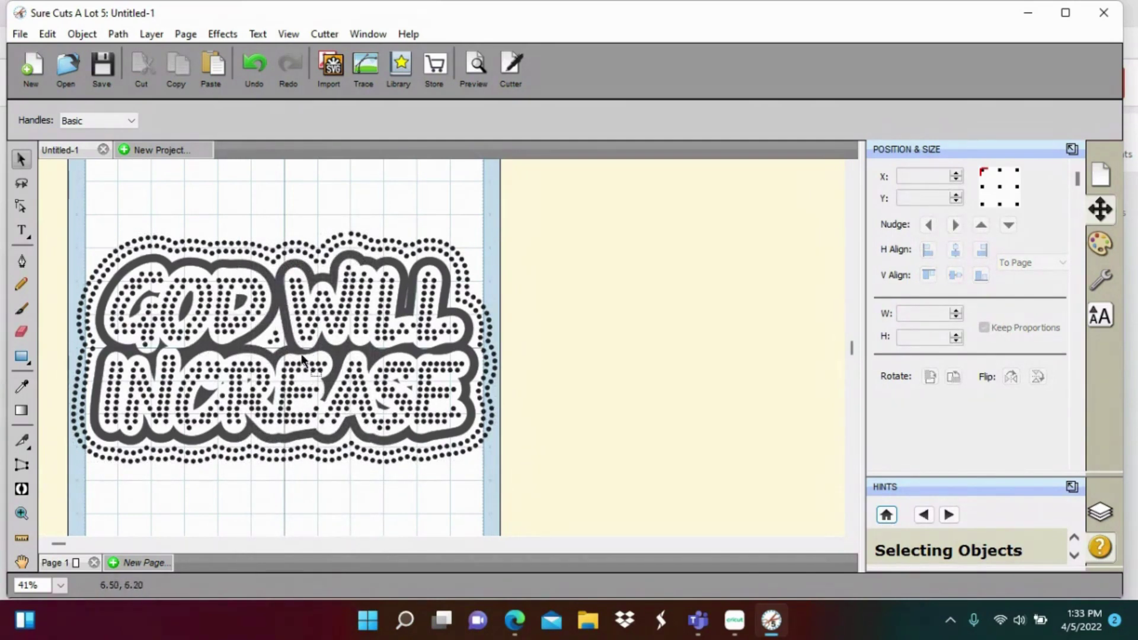
- Move the solid inner outline off the mat to check the merged rhinestones, return it around the text, and deselect it
drag(332, 350, 880, 318)
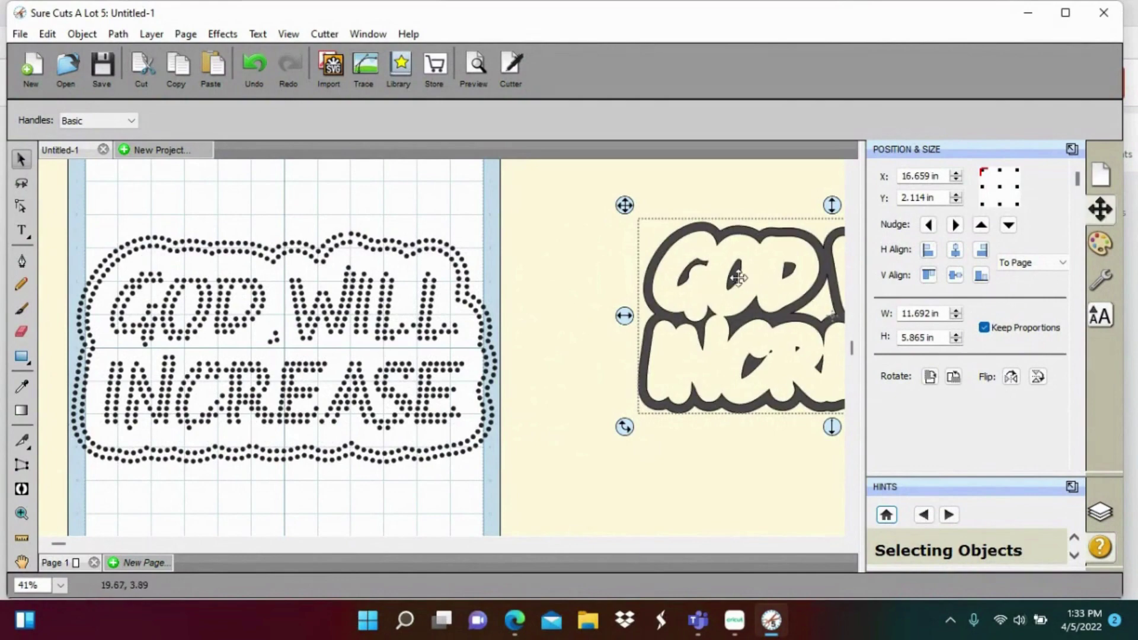
drag(738, 278, 190, 306)
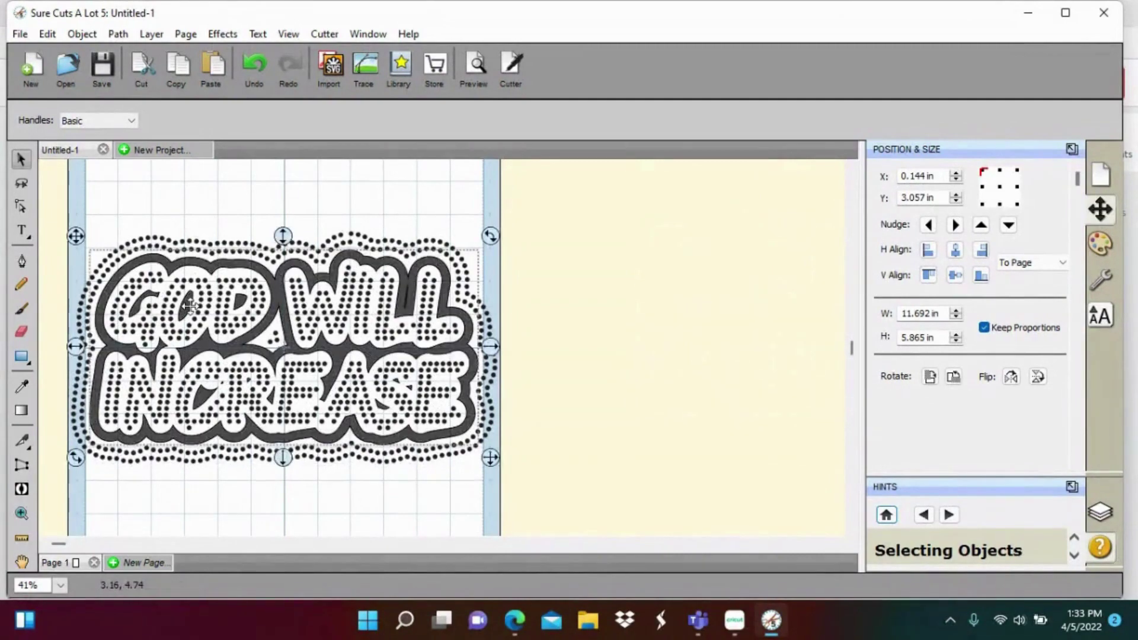
click(258, 198)
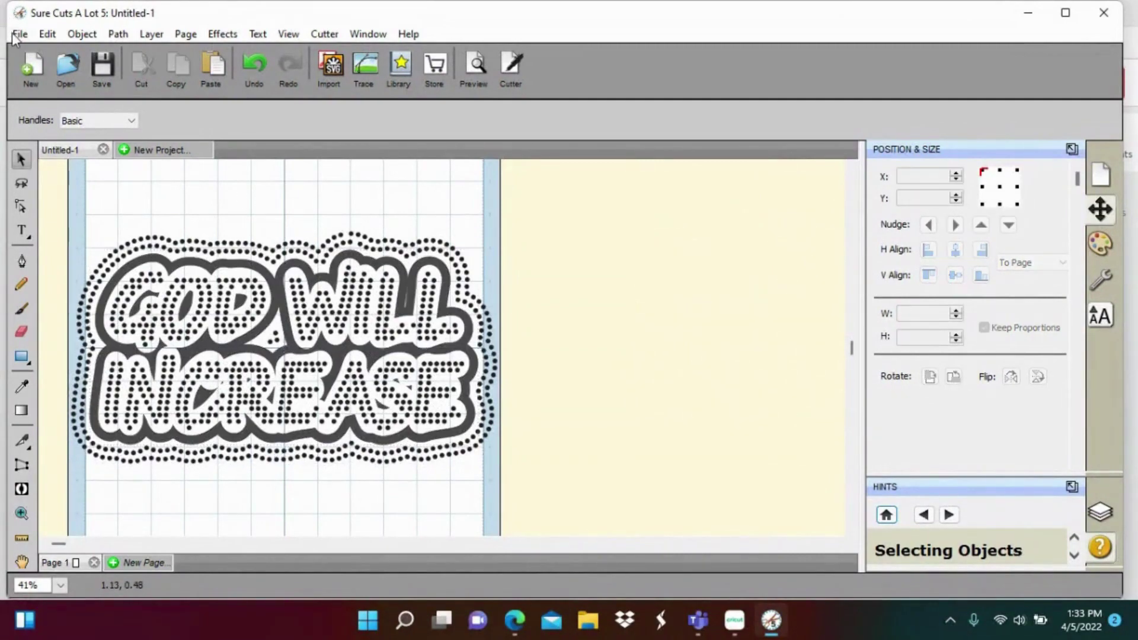
click(20, 34)
click(115, 222)
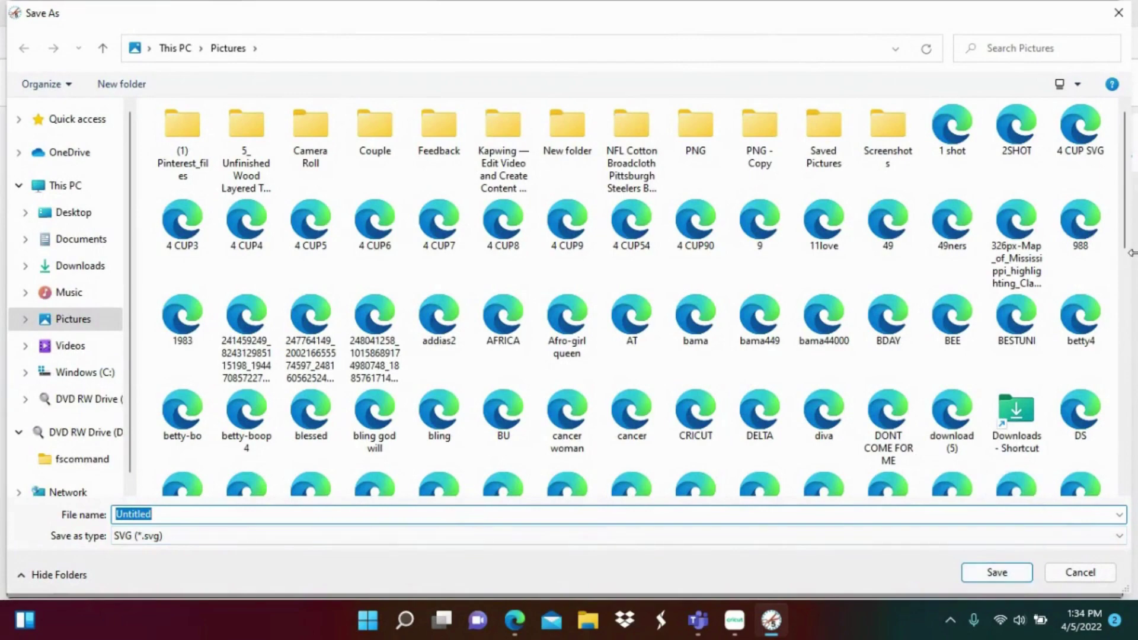
click(1122, 19)
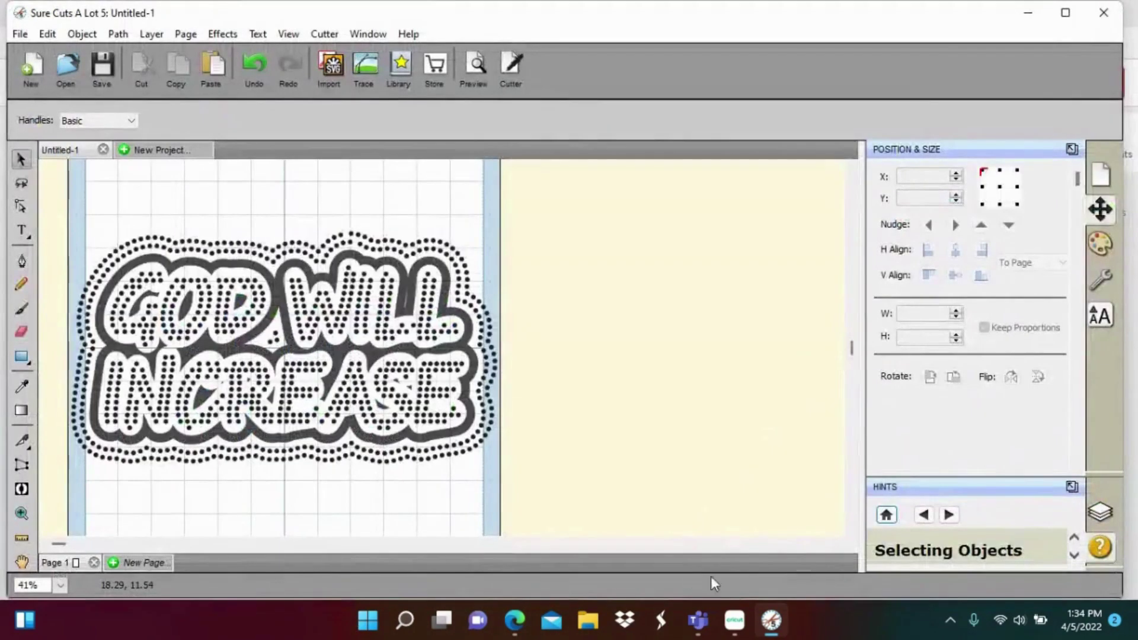
- Switch to Cricut Design Space, leave the mat preparation, and step the canvas history back to the grouped Godw design
click(738, 628)
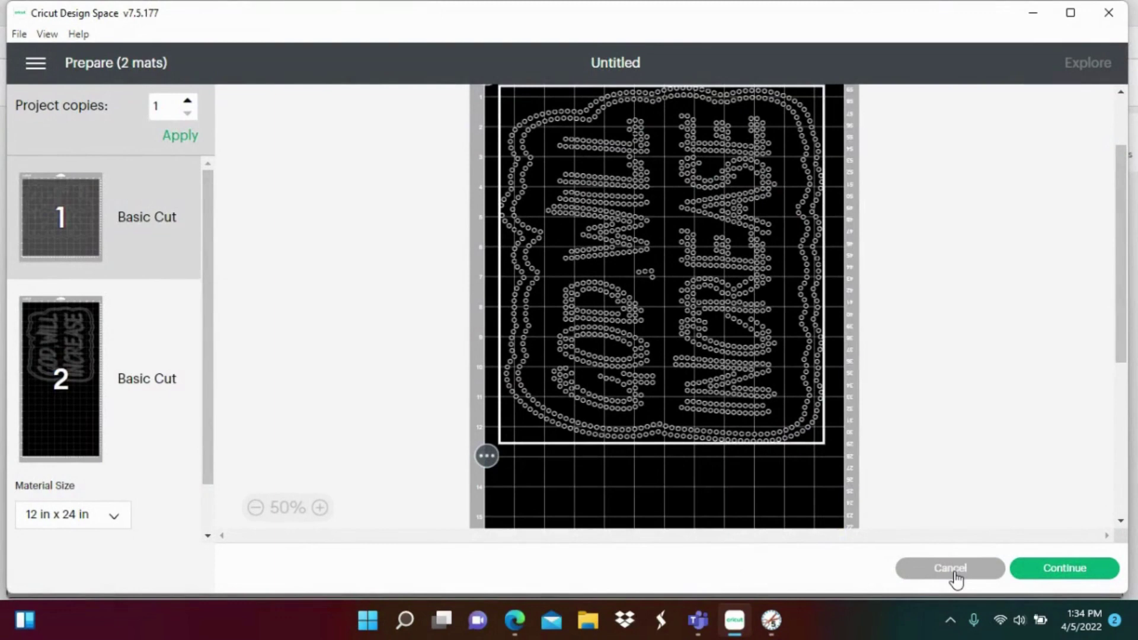
click(956, 574)
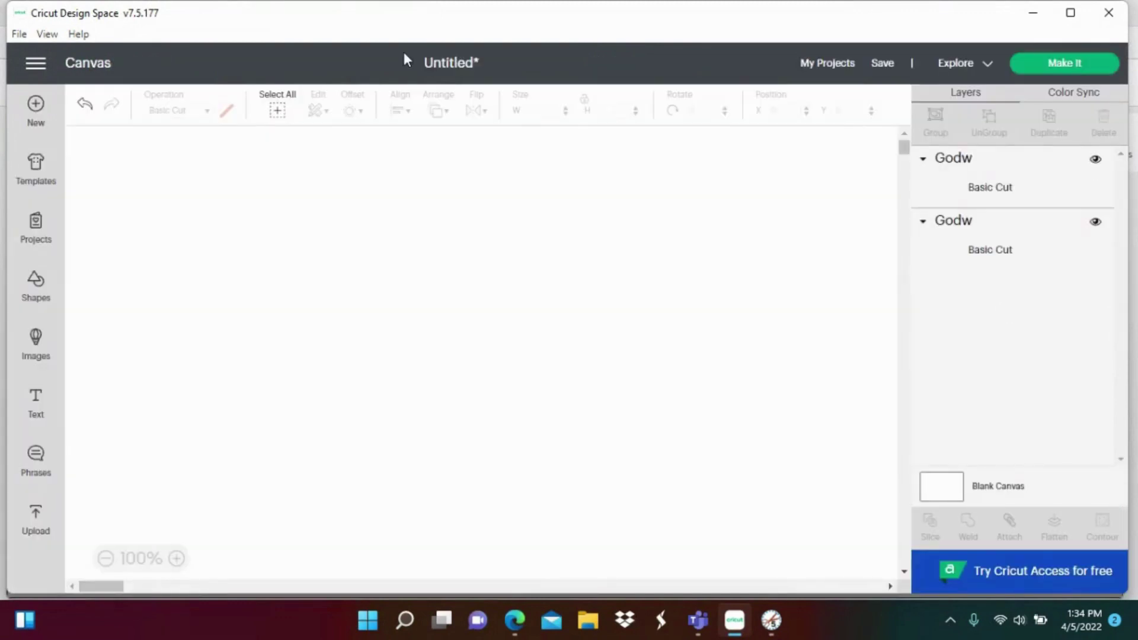
click(86, 110)
click(86, 110)
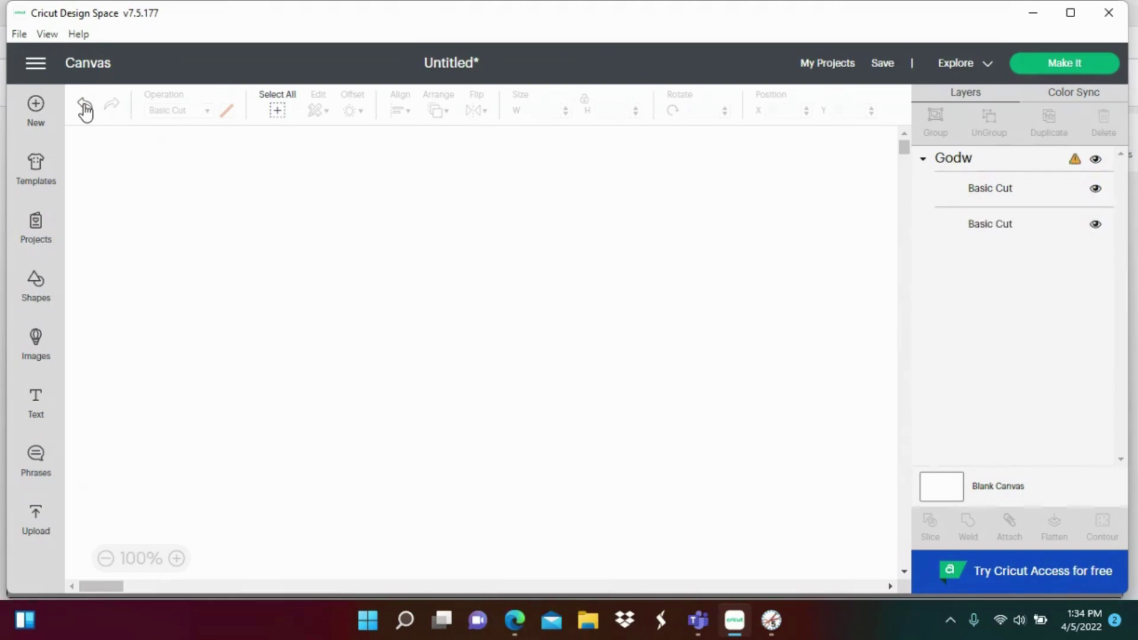
click(85, 108)
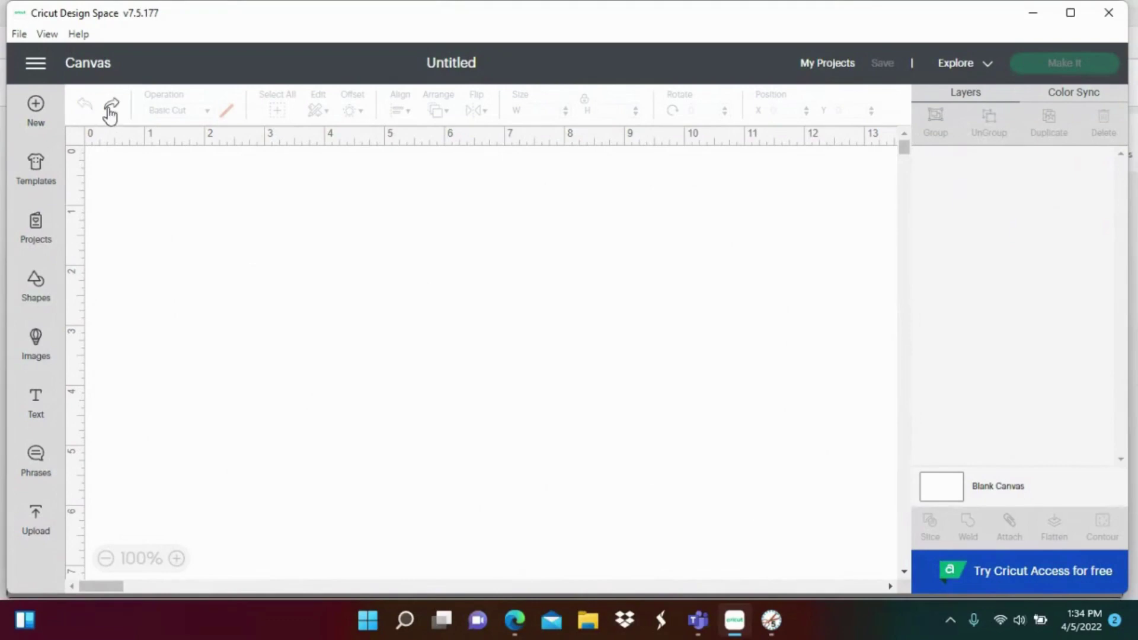
click(111, 107)
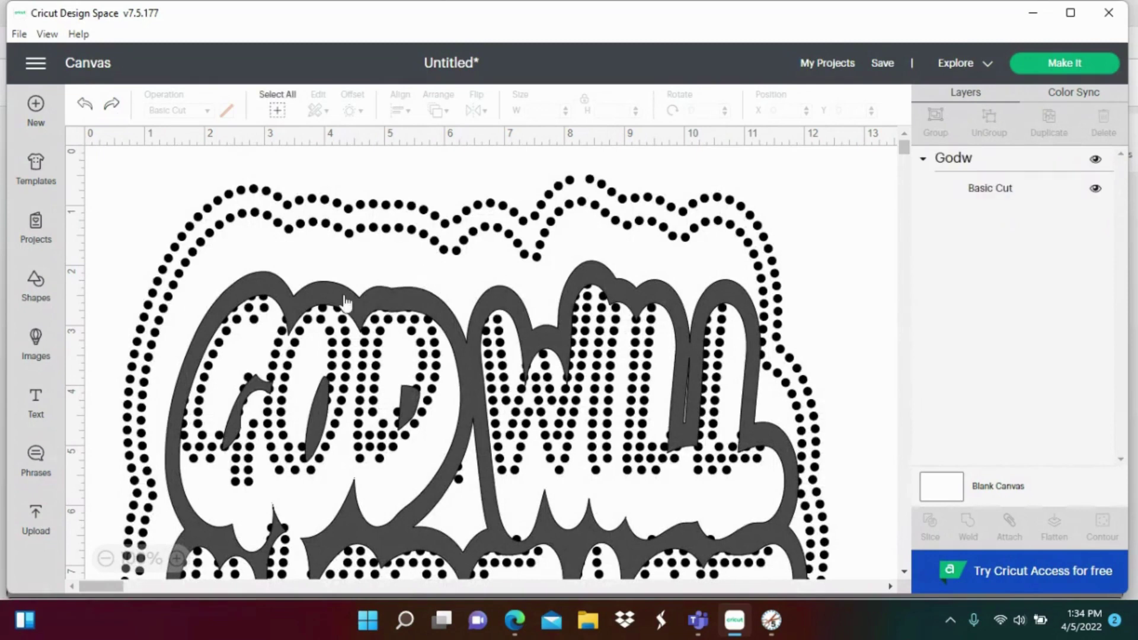
- Select the Godw design on the canvas and ungroup it into separate outline and rhinestone layers
click(595, 332)
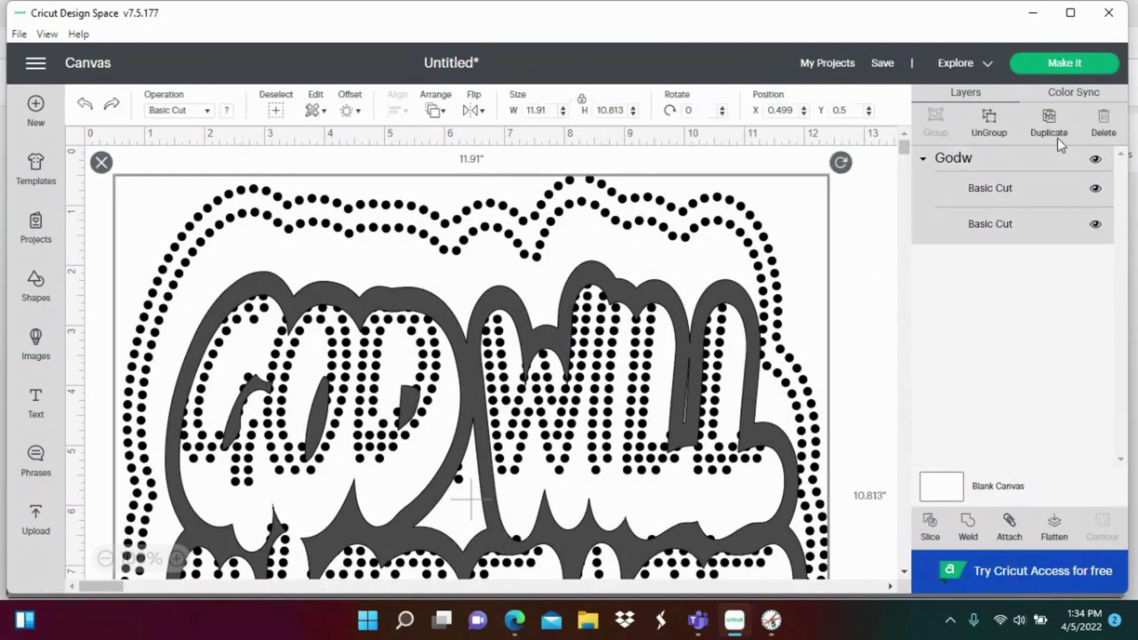
click(991, 139)
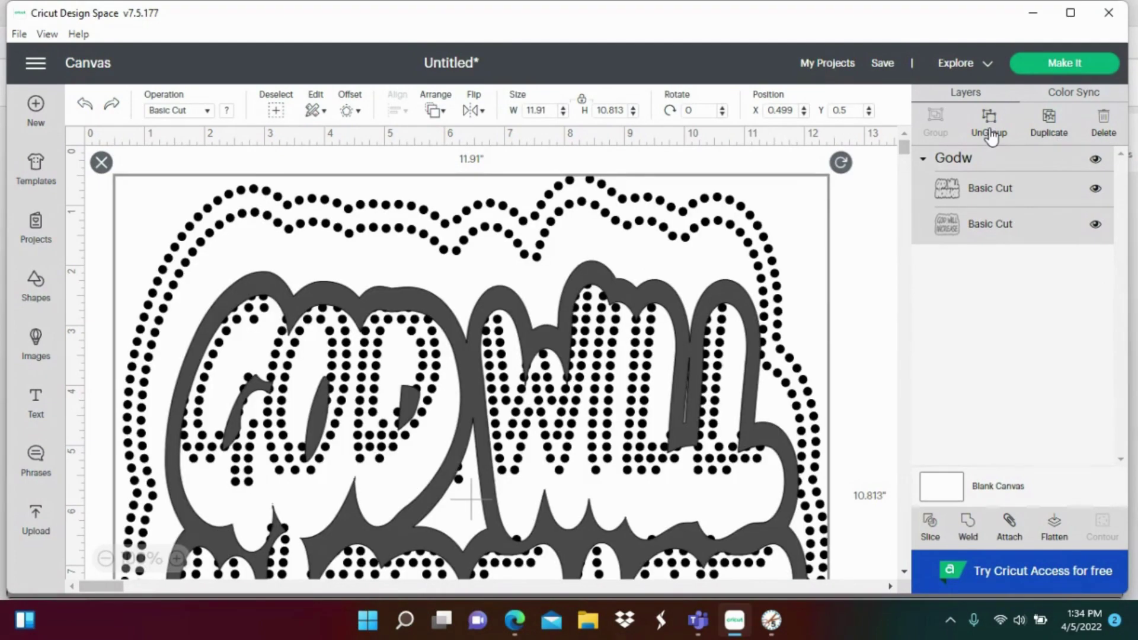
click(991, 135)
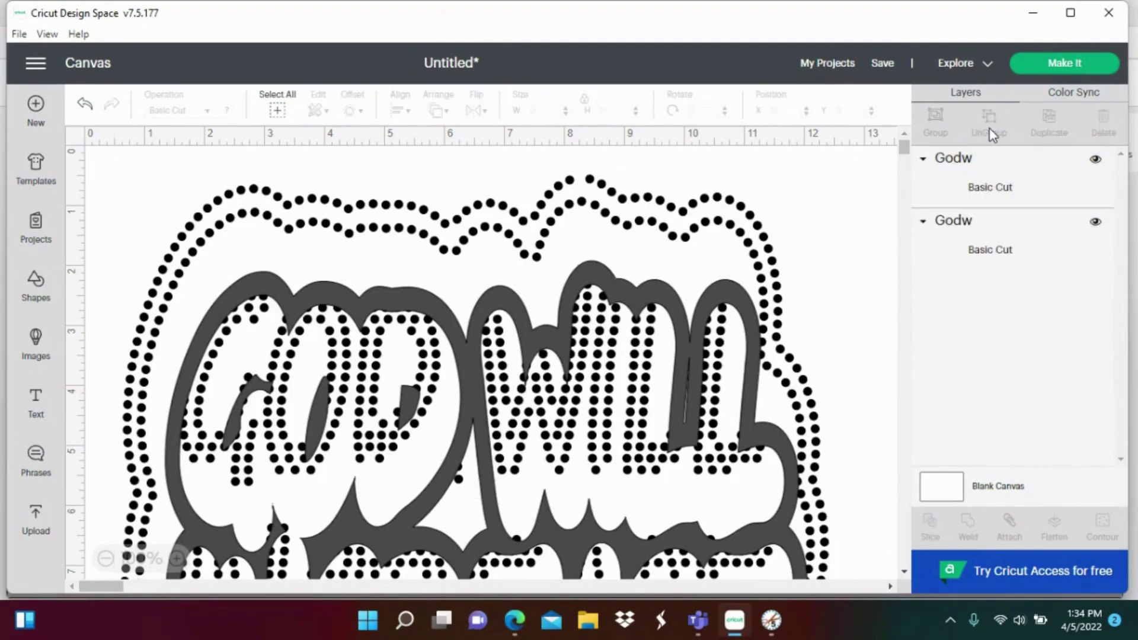
- Prepare the ungrouped layers for cutting on separate mats, accept the larger mat, and display the rhinestone layer's mat
click(1064, 68)
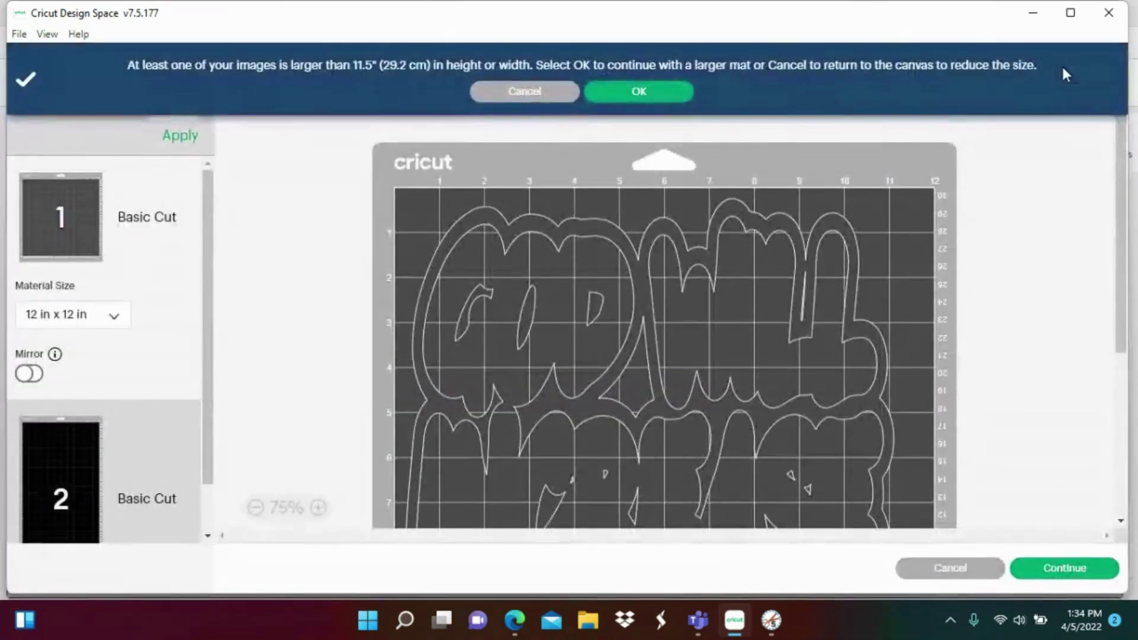
click(666, 437)
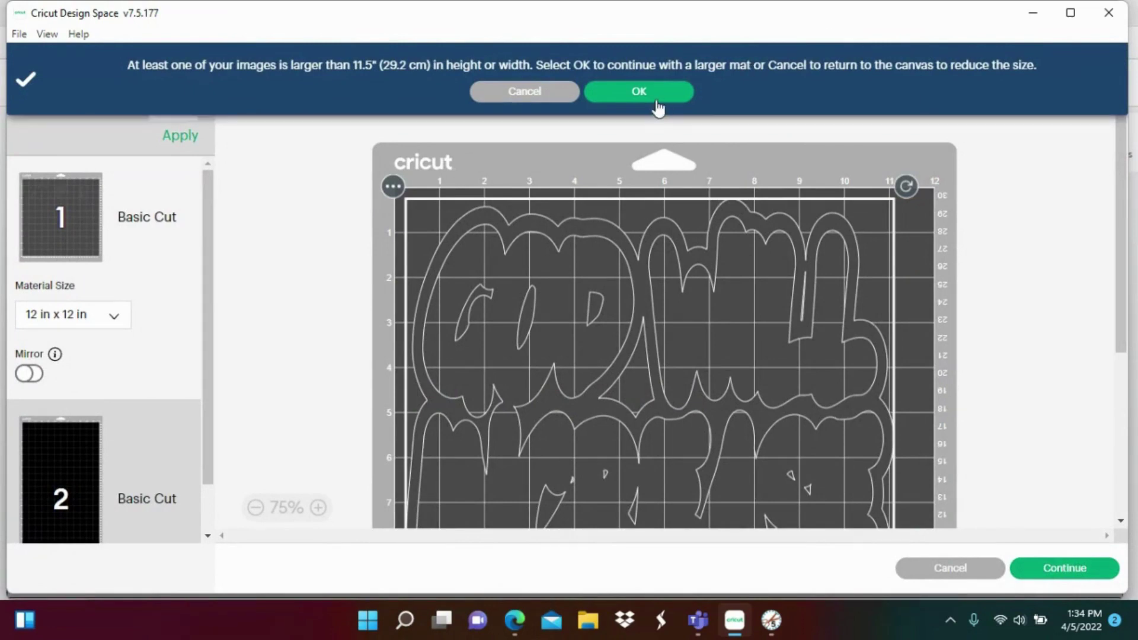
click(658, 109)
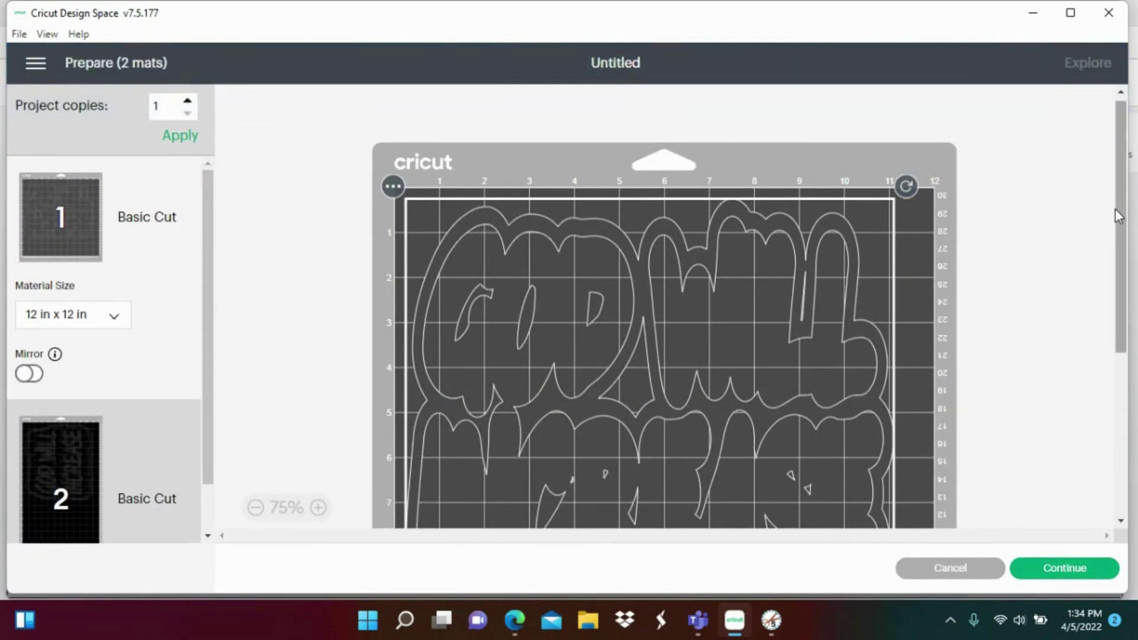
drag(1120, 213, 1120, 242)
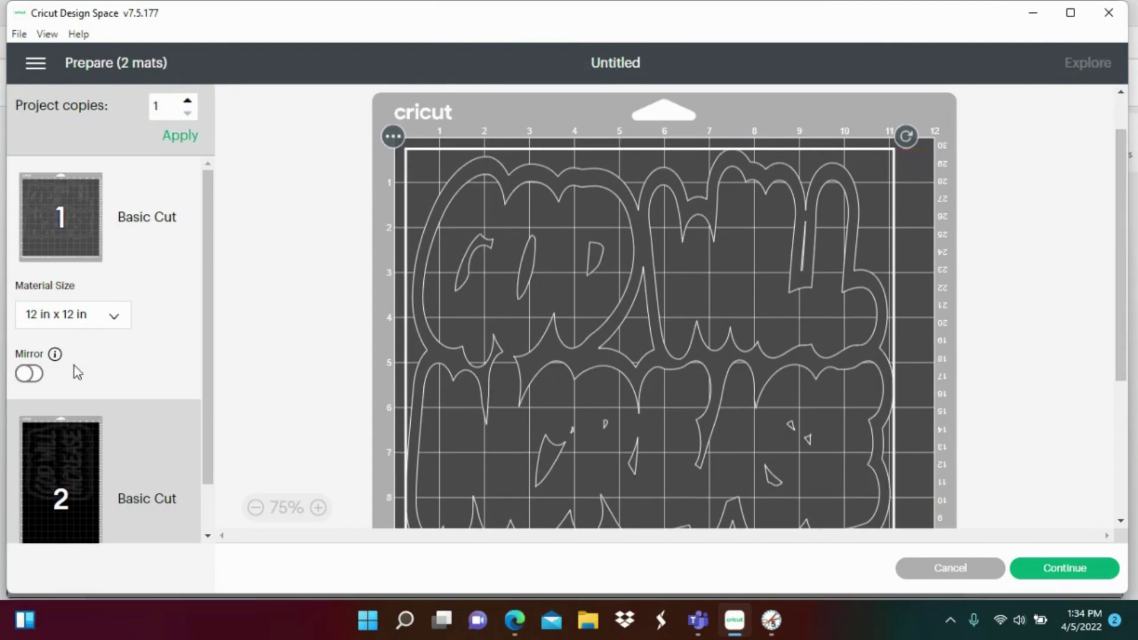
click(60, 443)
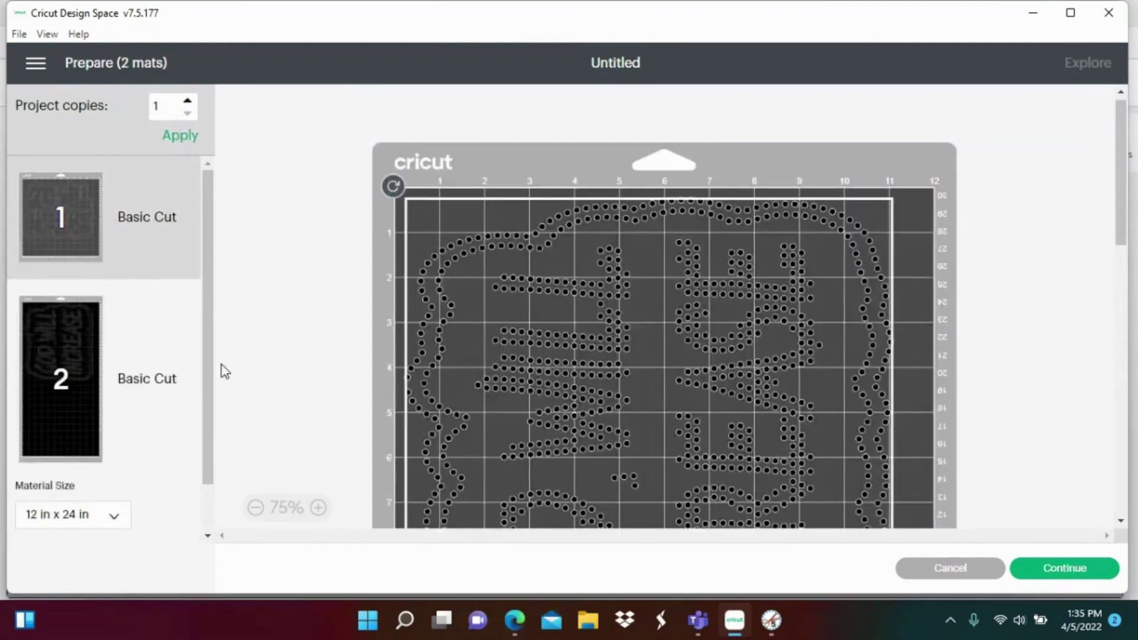
- Move the rhinestone layer to about 1 inch below the mat's upper edge and check its placement up close
drag(1120, 179, 1126, 255)
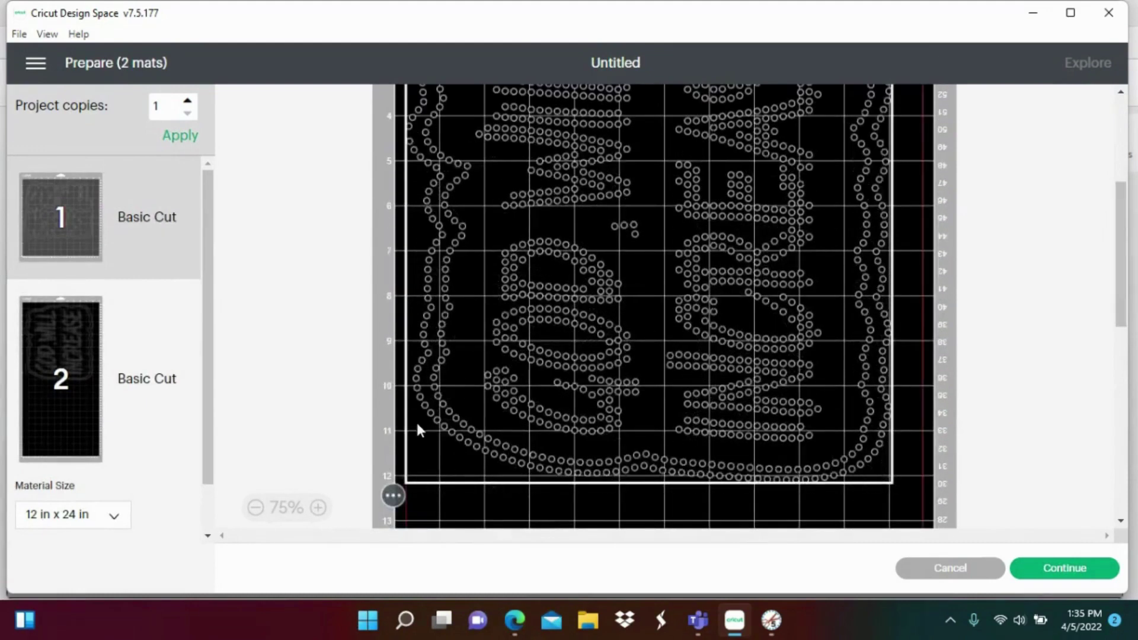
click(255, 508)
click(255, 508)
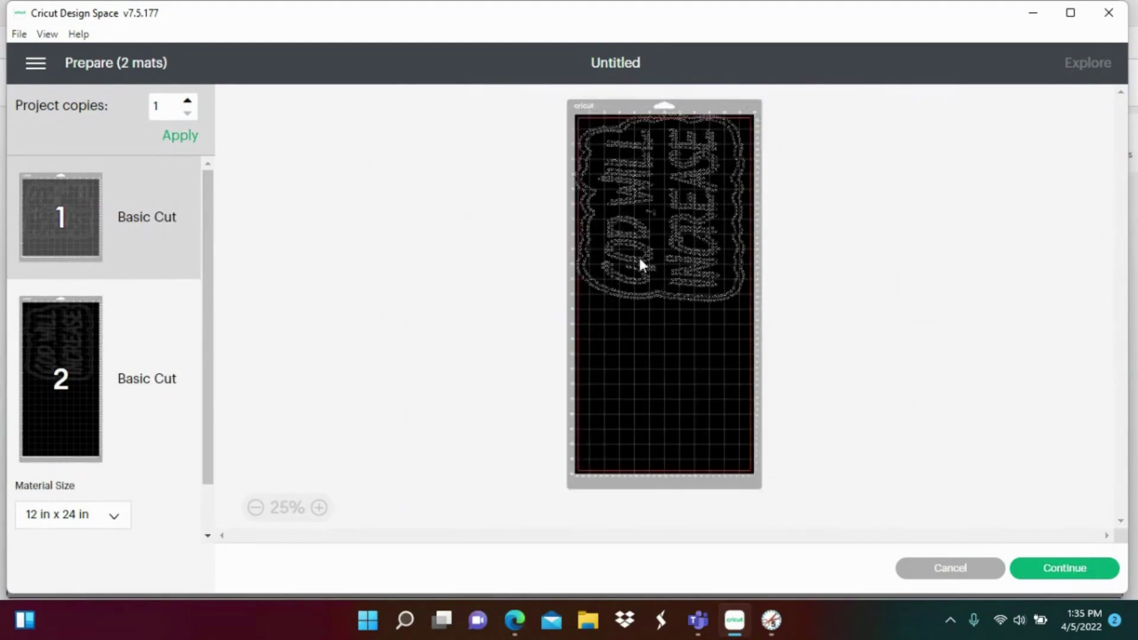
drag(639, 258, 642, 263)
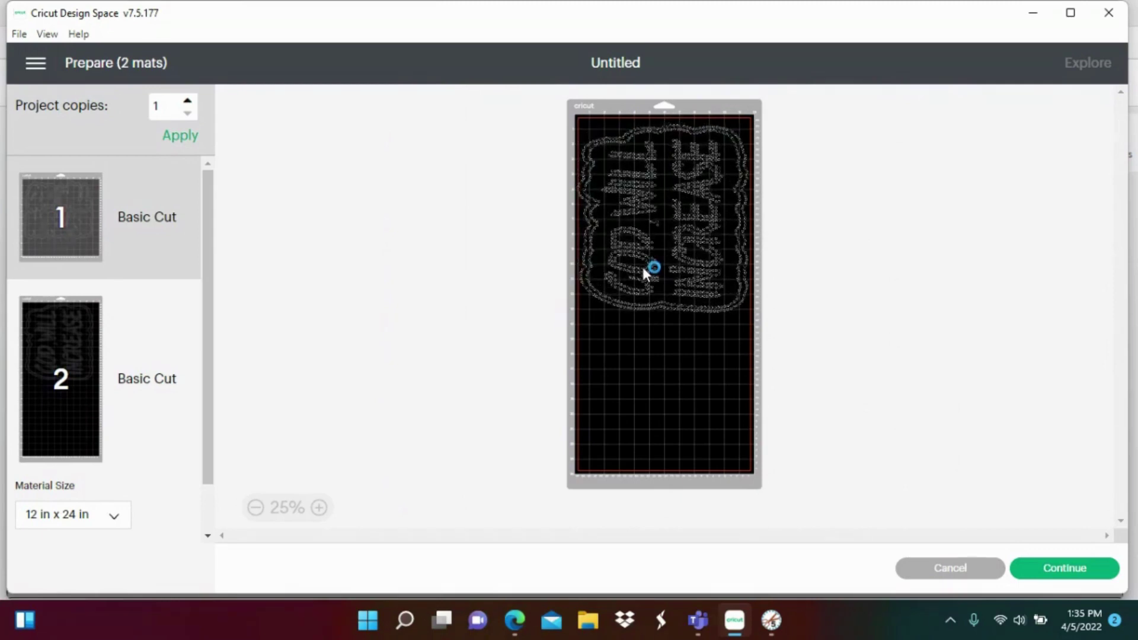
click(320, 508)
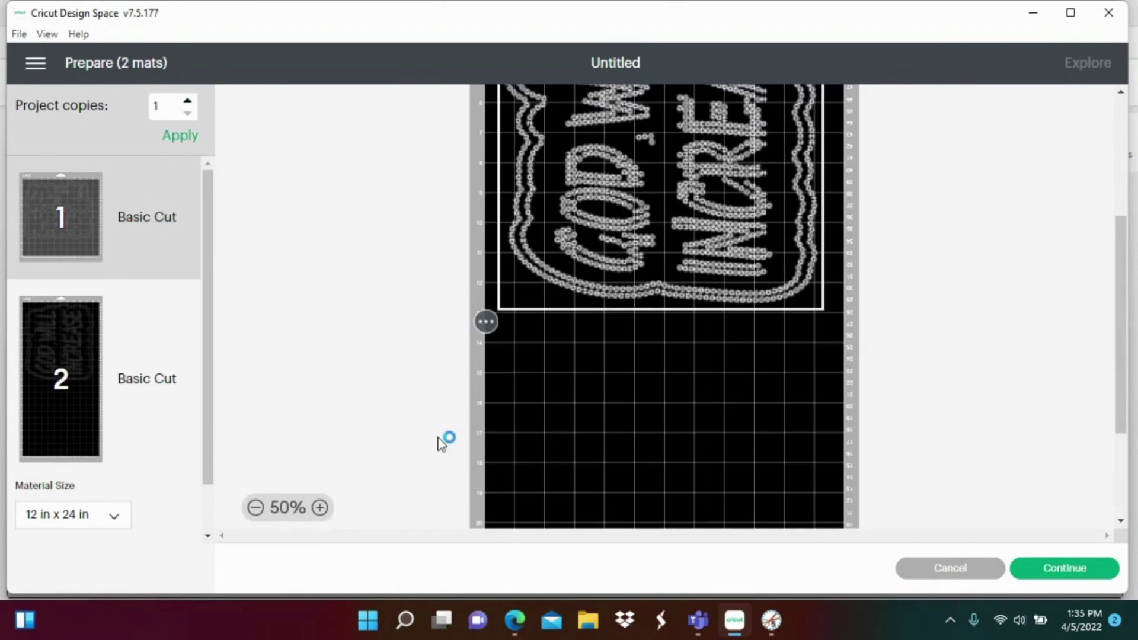
scroll(1106, 332, up, 3)
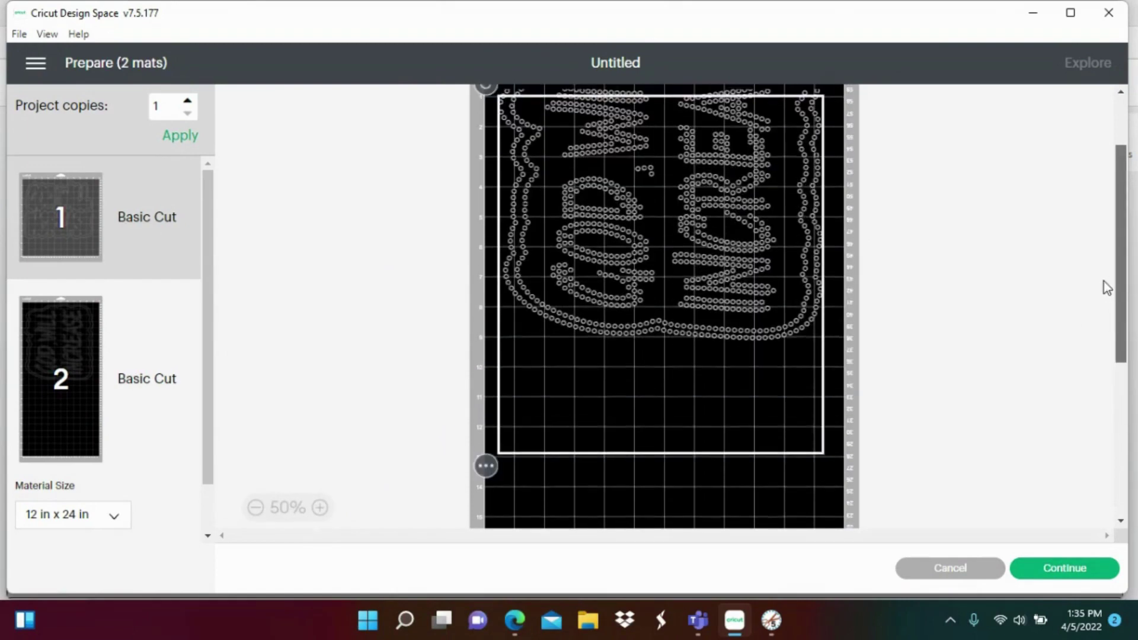
scroll(1102, 273, up, 3)
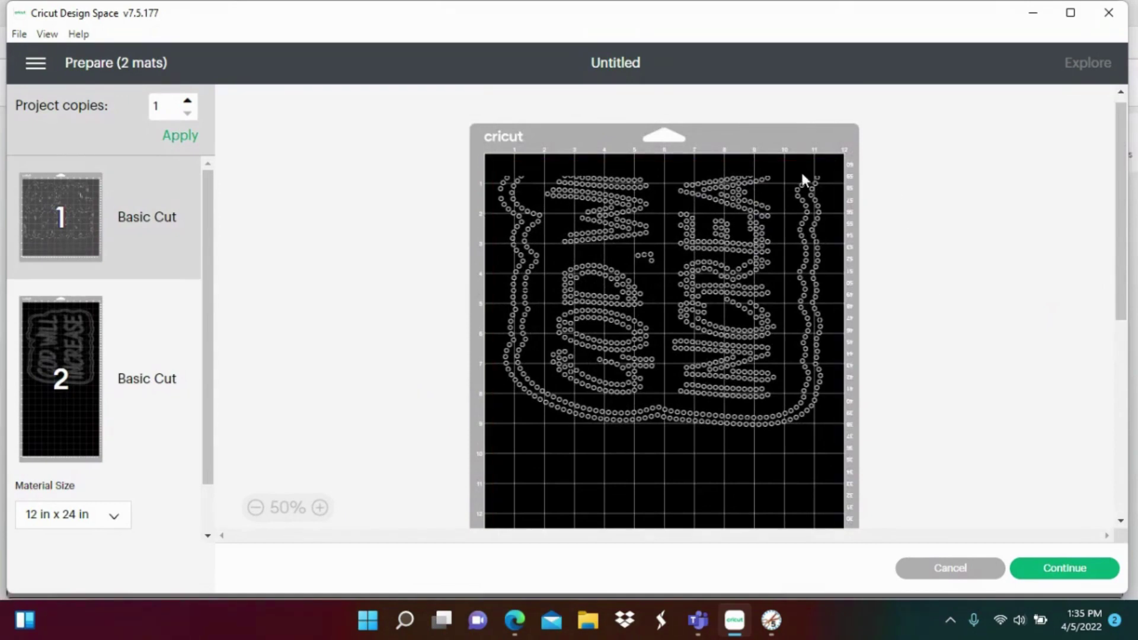
click(603, 422)
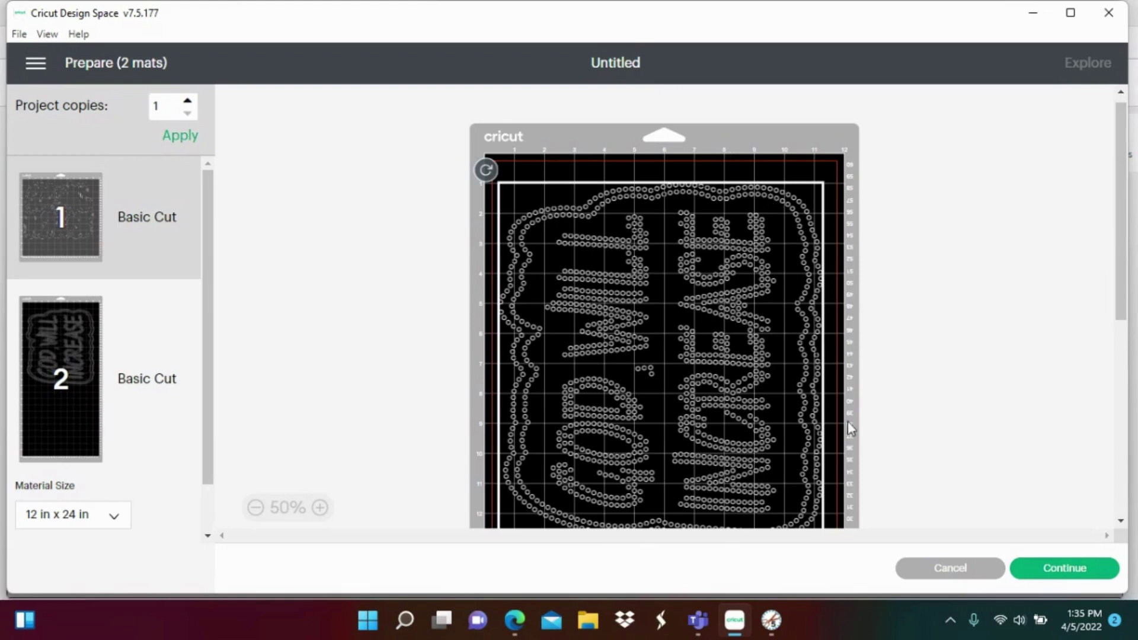
drag(1120, 258, 1118, 315)
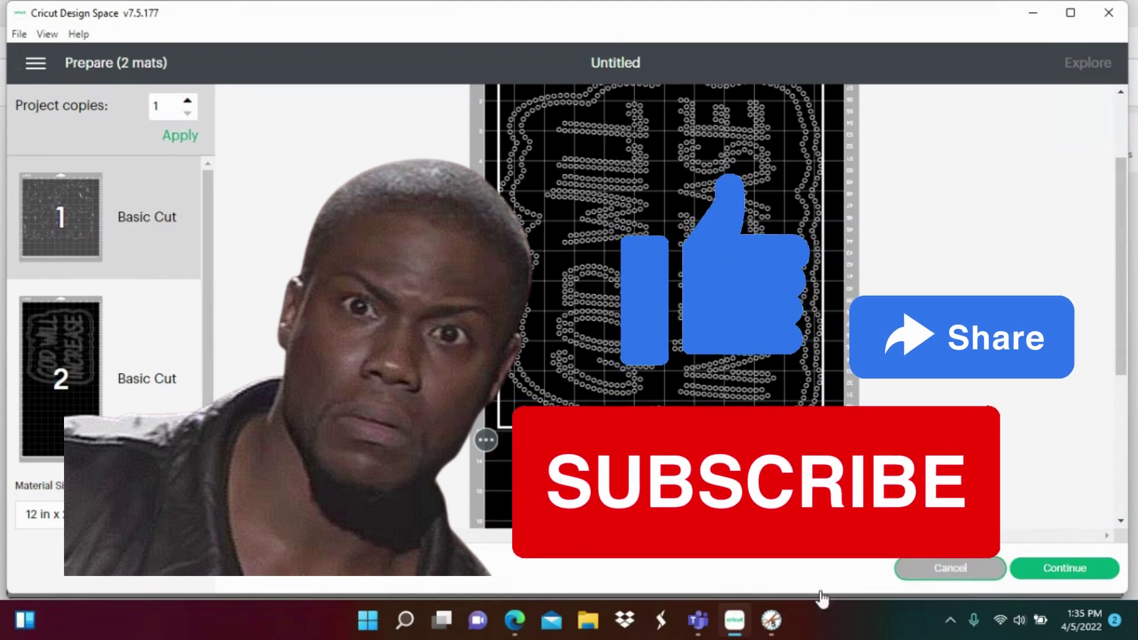
- Switch to the StreamYard studio in the browser and request to end the broadcast
click(515, 627)
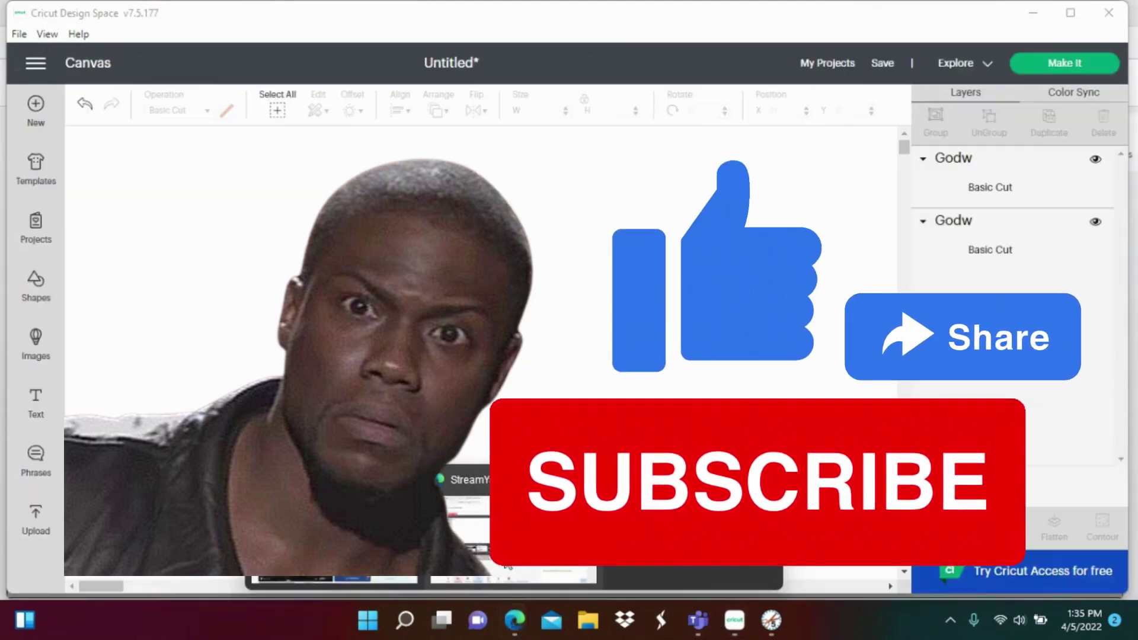
click(508, 560)
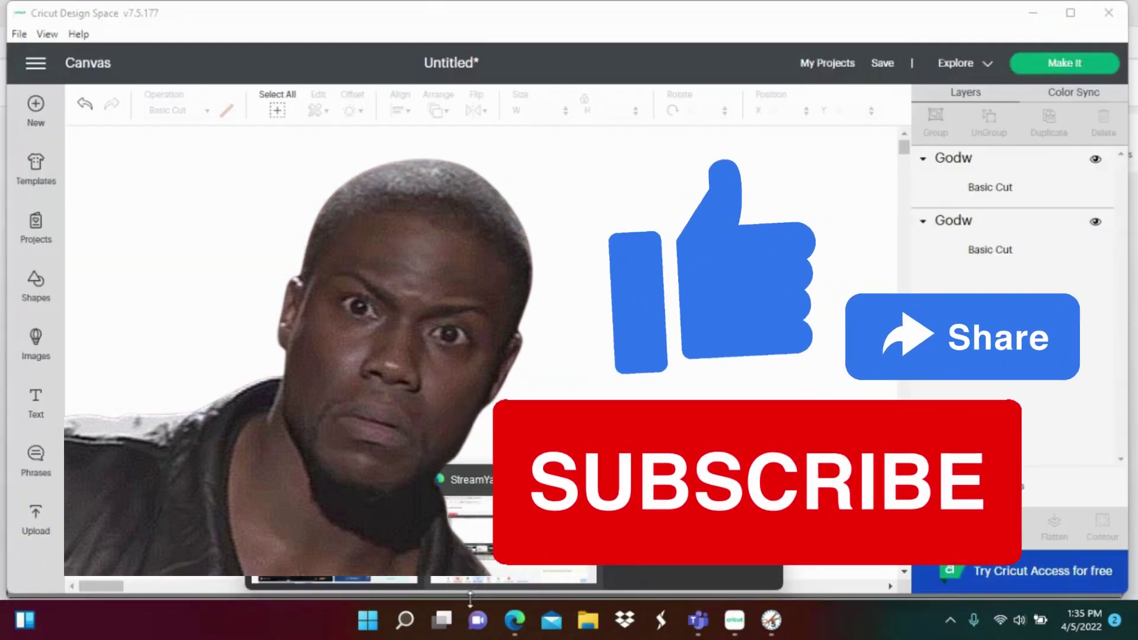
click(487, 578)
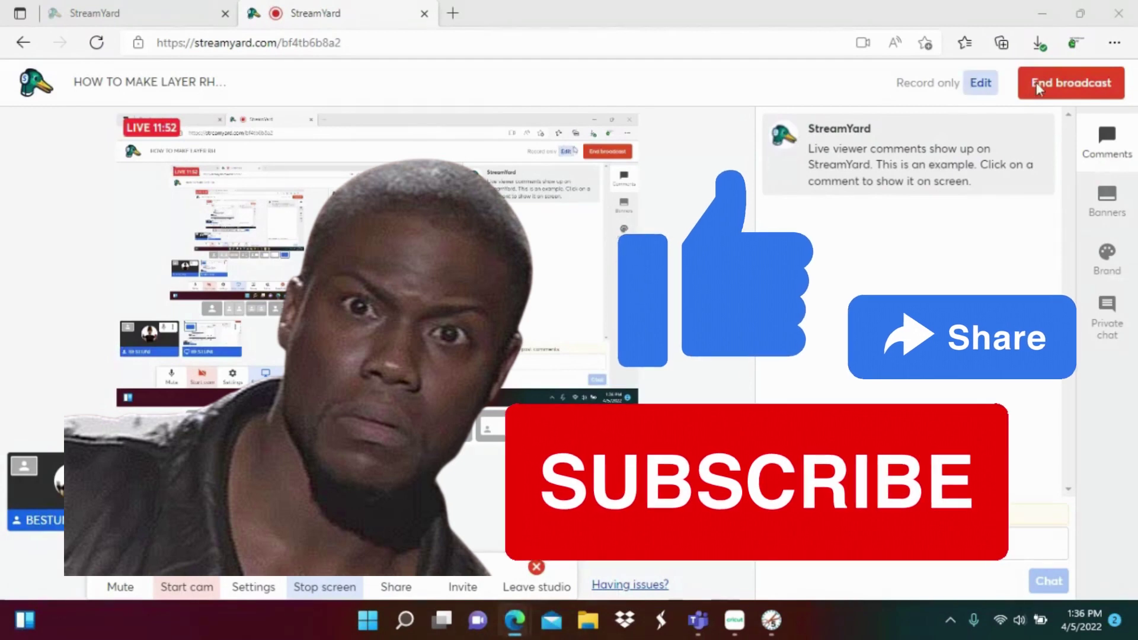
click(1105, 95)
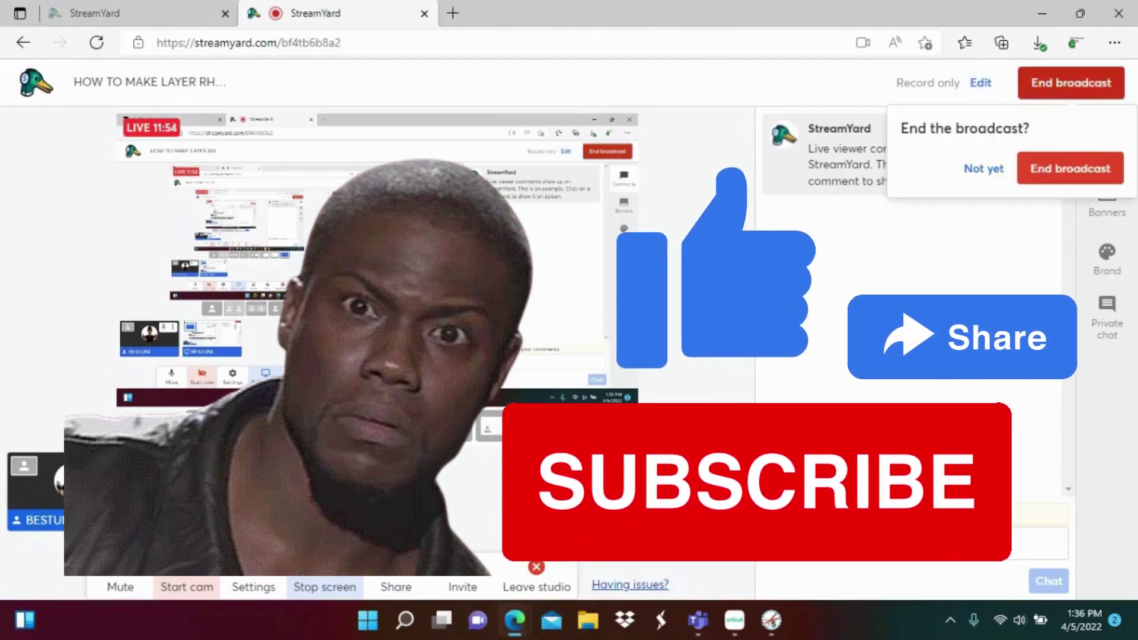